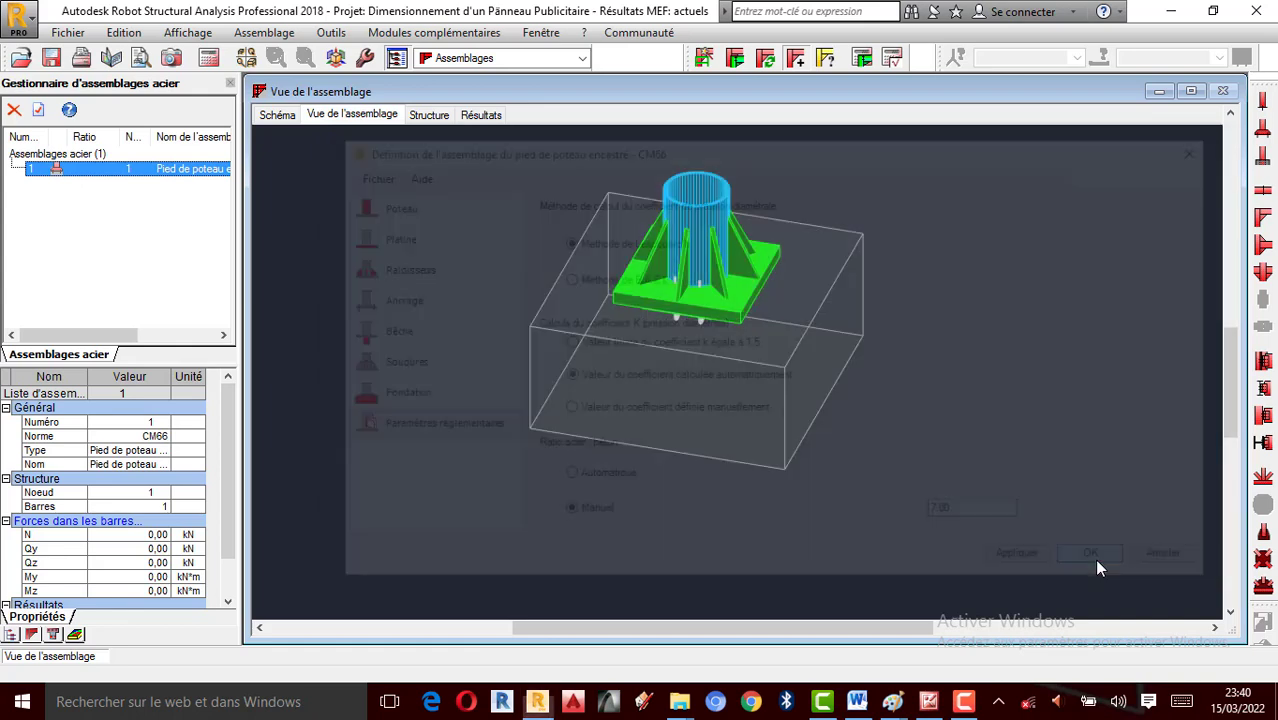
# Run the manual verification of the fixed column-base connection at node 1 with the preset internal forces and the full calculation note
pyautogui.scroll(4, 690, 297)
pyautogui.scroll(-5, 850, 452)
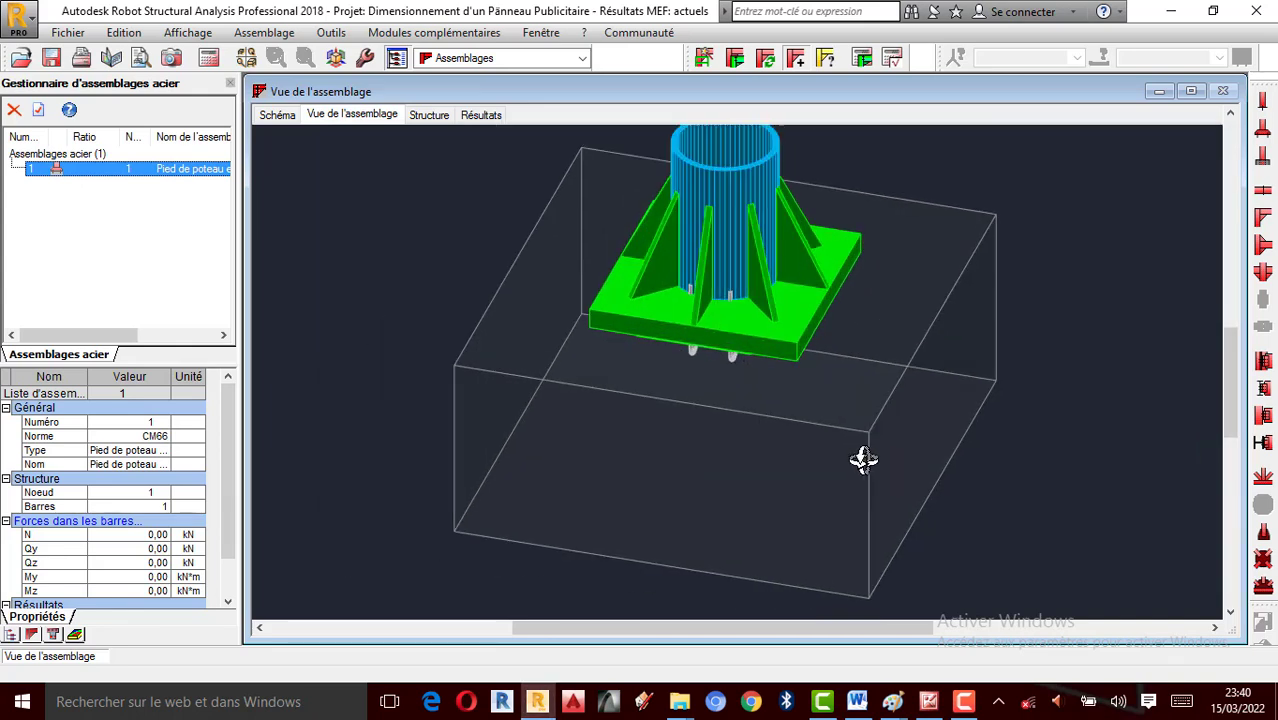
pyautogui.keyDown('shift'); pyautogui.moveTo(789, 424); pyautogui.dragTo(790, 372, button='middle'); pyautogui.keyUp('shift')
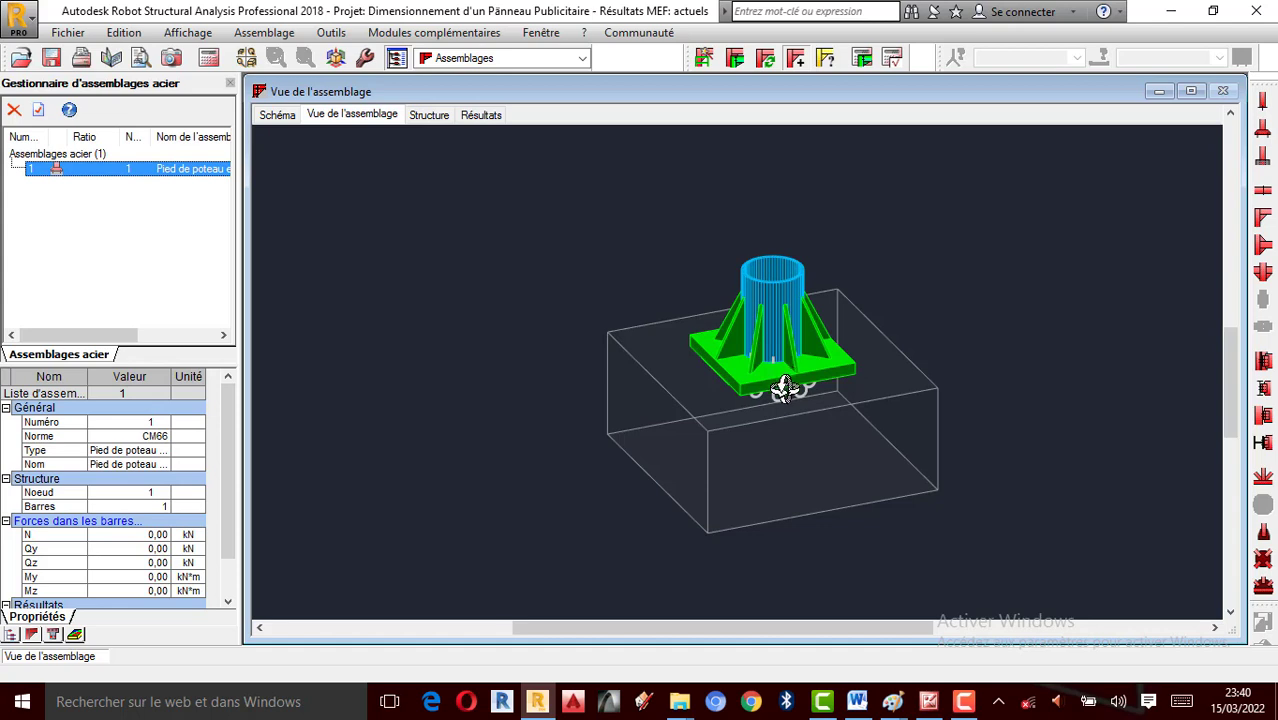
pyautogui.moveTo(705, 417)
pyautogui.keyDown('shift'); pyautogui.mouseDown(button='middle')
pyautogui.moveTo(796, 422)
pyautogui.moveTo(650, 434)
pyautogui.moveTo(690, 406)
pyautogui.mouseUp(button='middle'); pyautogui.keyUp('shift')
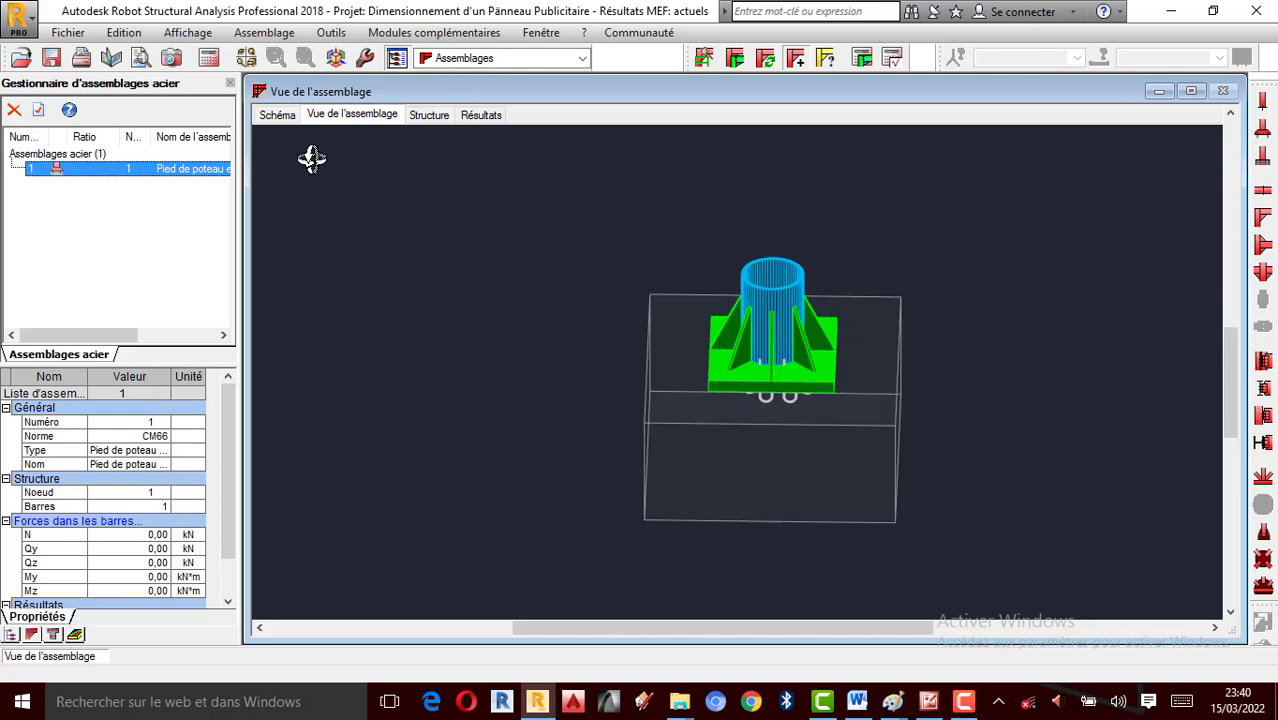
pyautogui.click(208, 60)
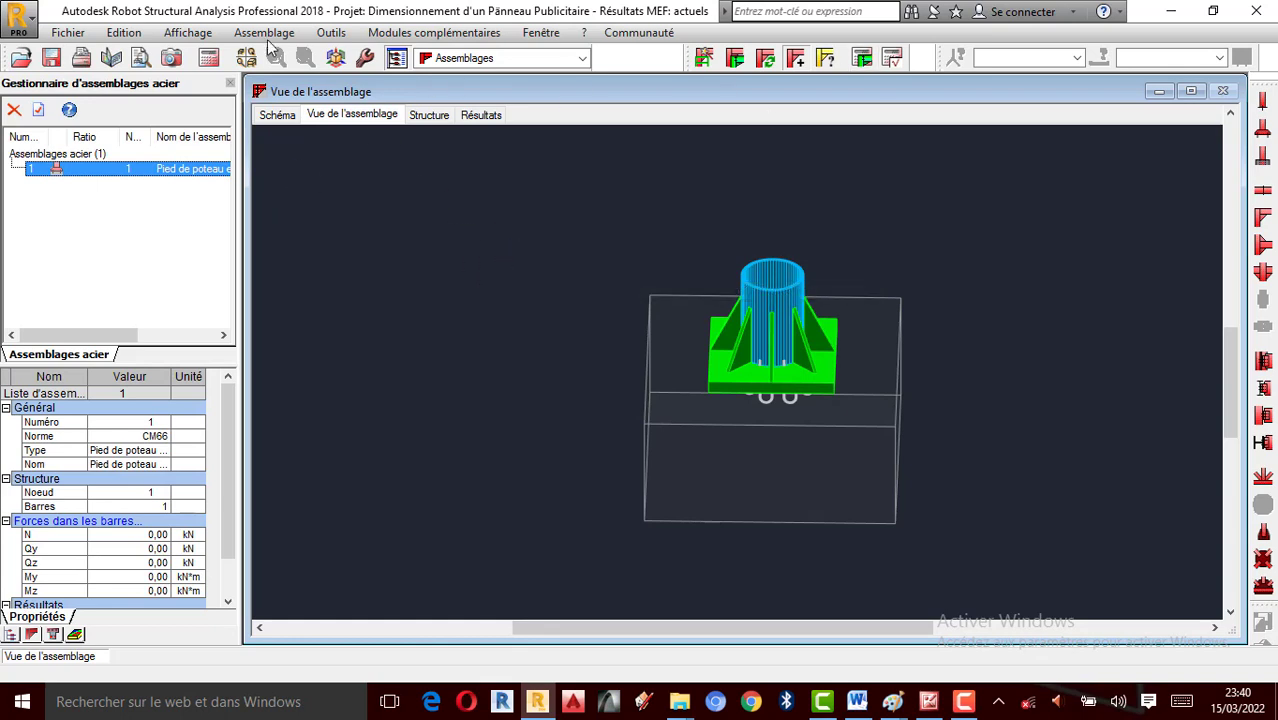
pyautogui.click(890, 62)
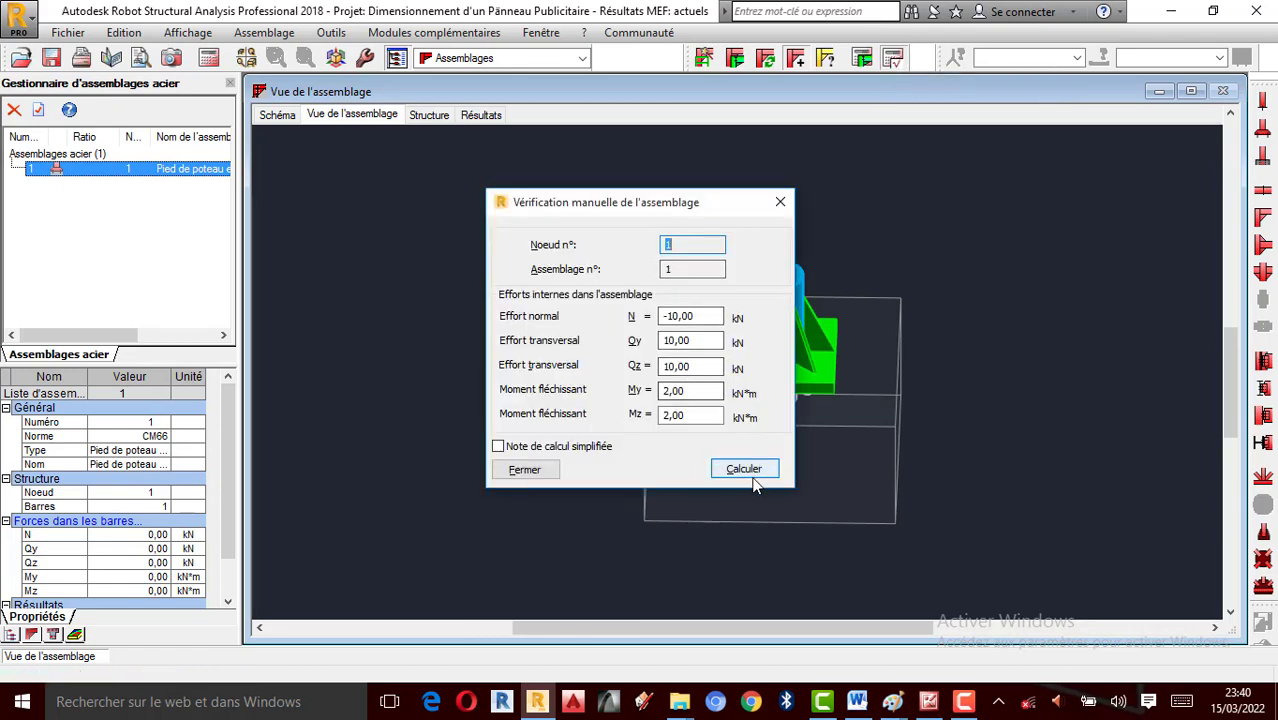
pyautogui.click(752, 474)
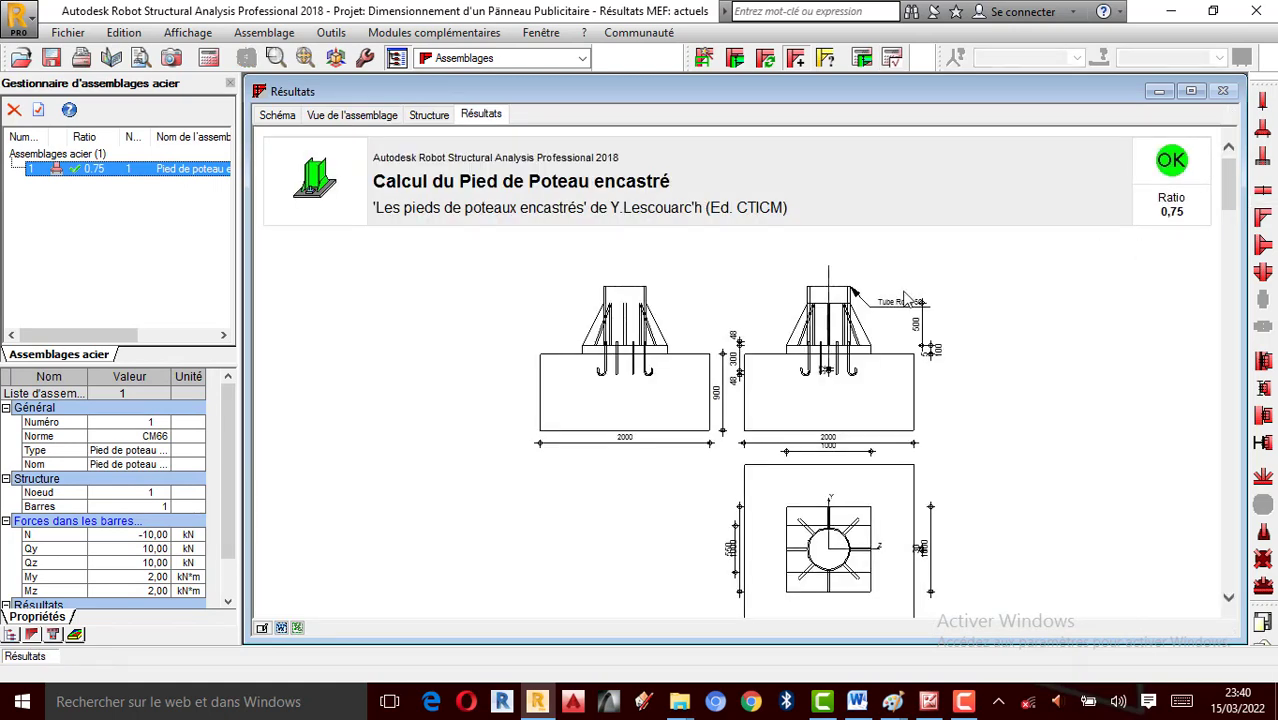
# Examine the calculation note's geometry data: column, base plate, anchorage, stiffeners, isolated footing, concrete and welds
pyautogui.scroll(-2, 810, 340)
pyautogui.scroll(2, 805, 340)
pyautogui.scroll(-2, 424, 295)
pyautogui.scroll(-4, 424, 295)
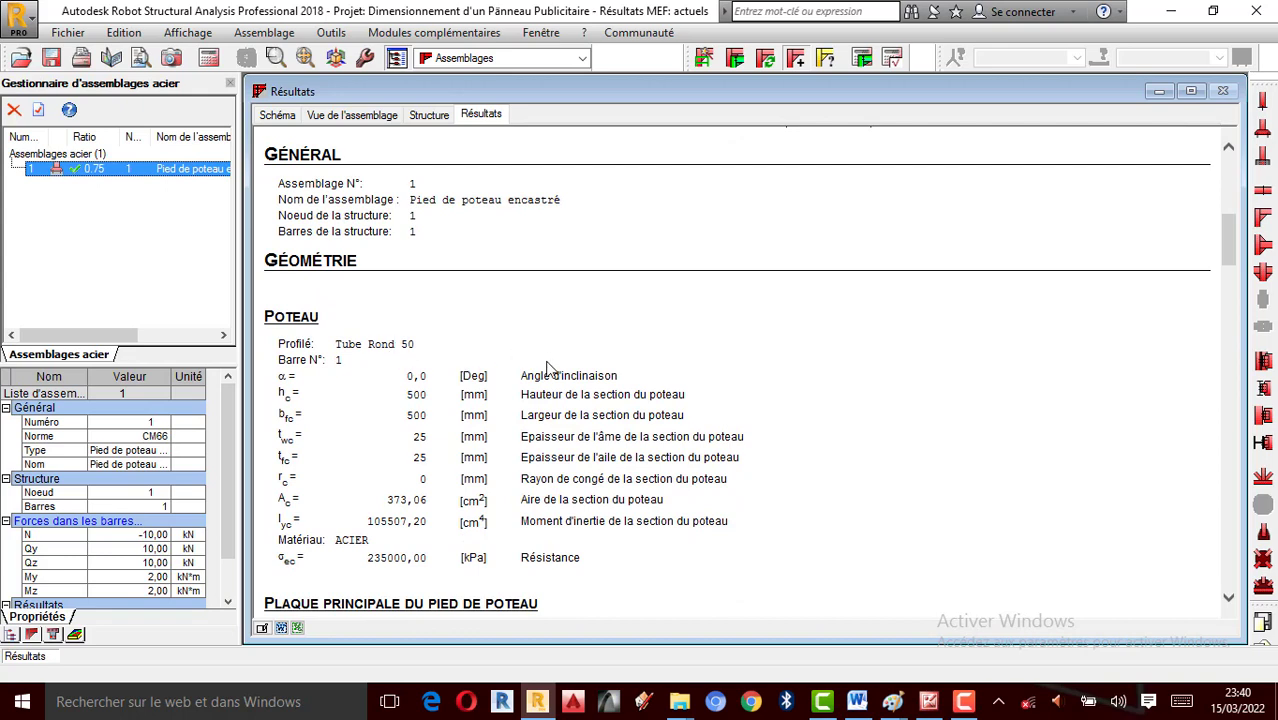
pyautogui.scroll(-3, 548, 368)
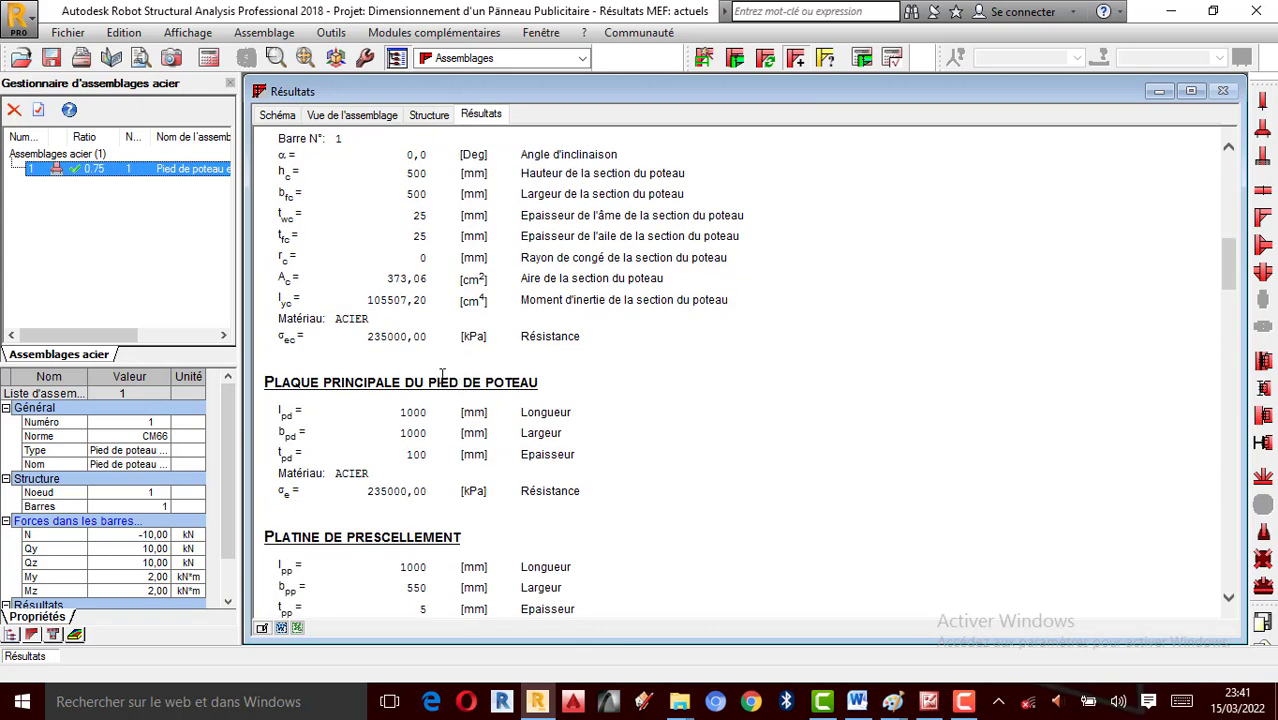
pyautogui.scroll(-1, 442, 374)
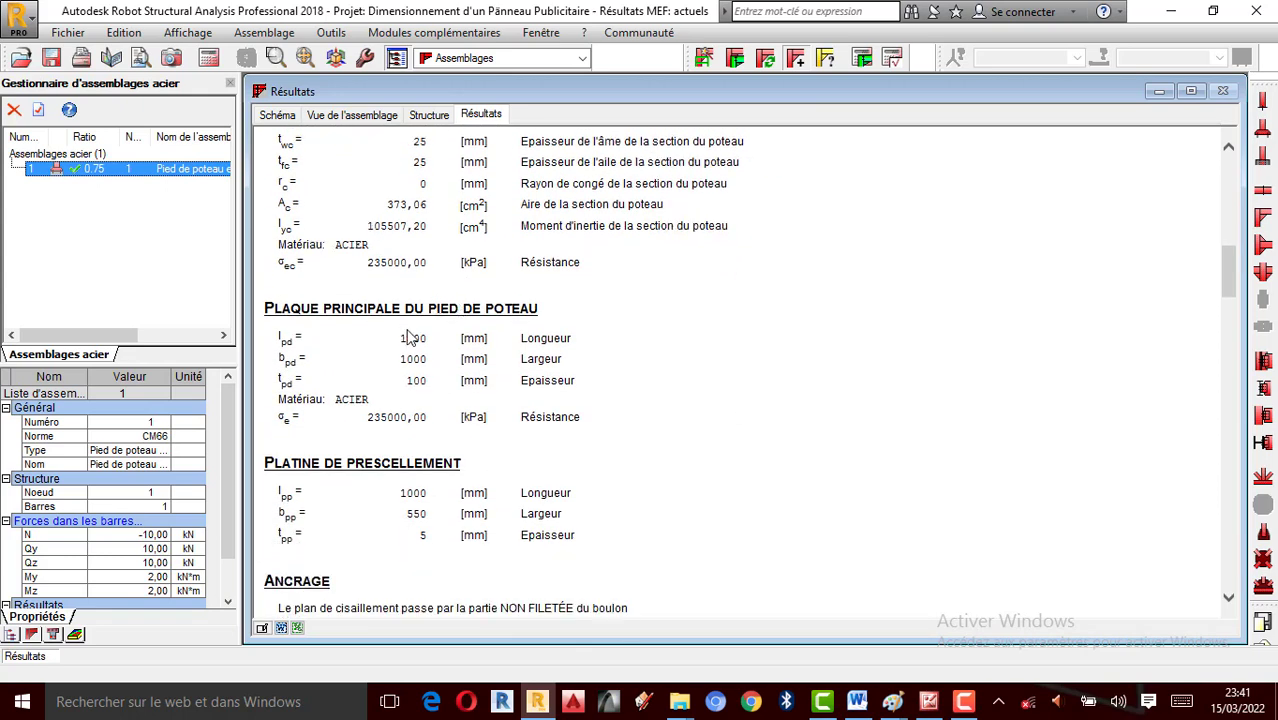
pyautogui.scroll(-1, 461, 390)
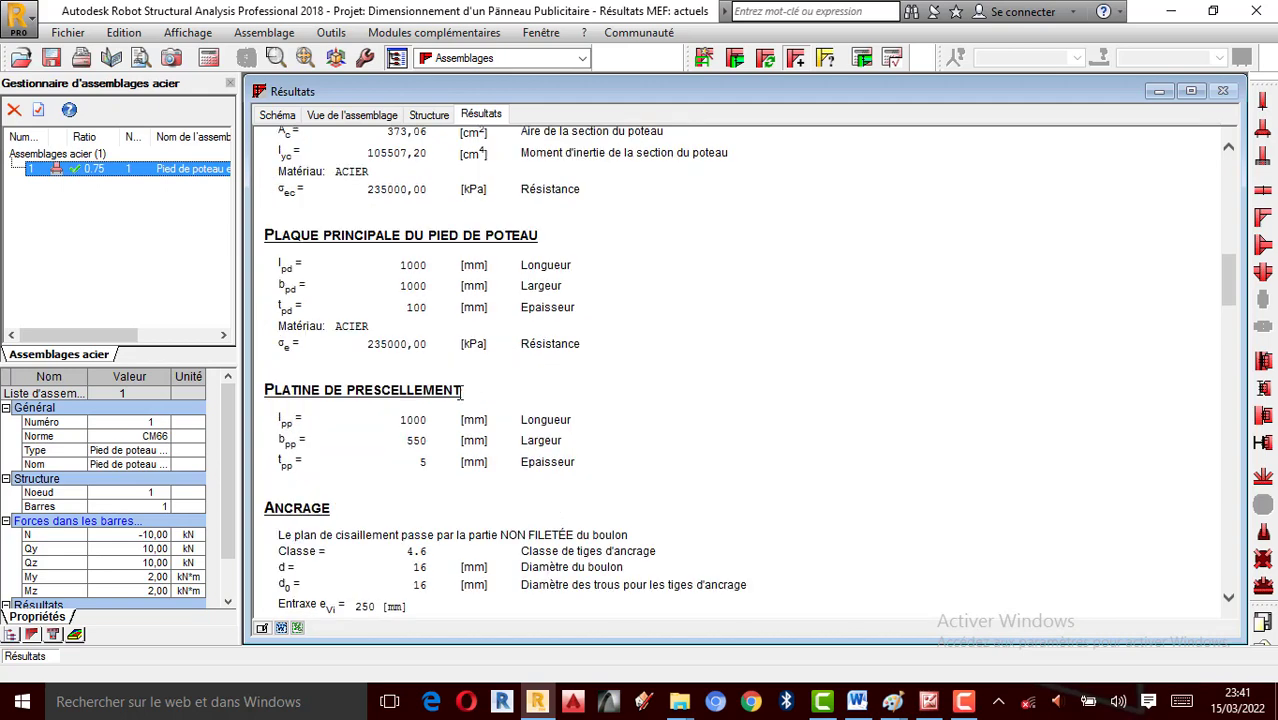
pyautogui.scroll(-3, 357, 437)
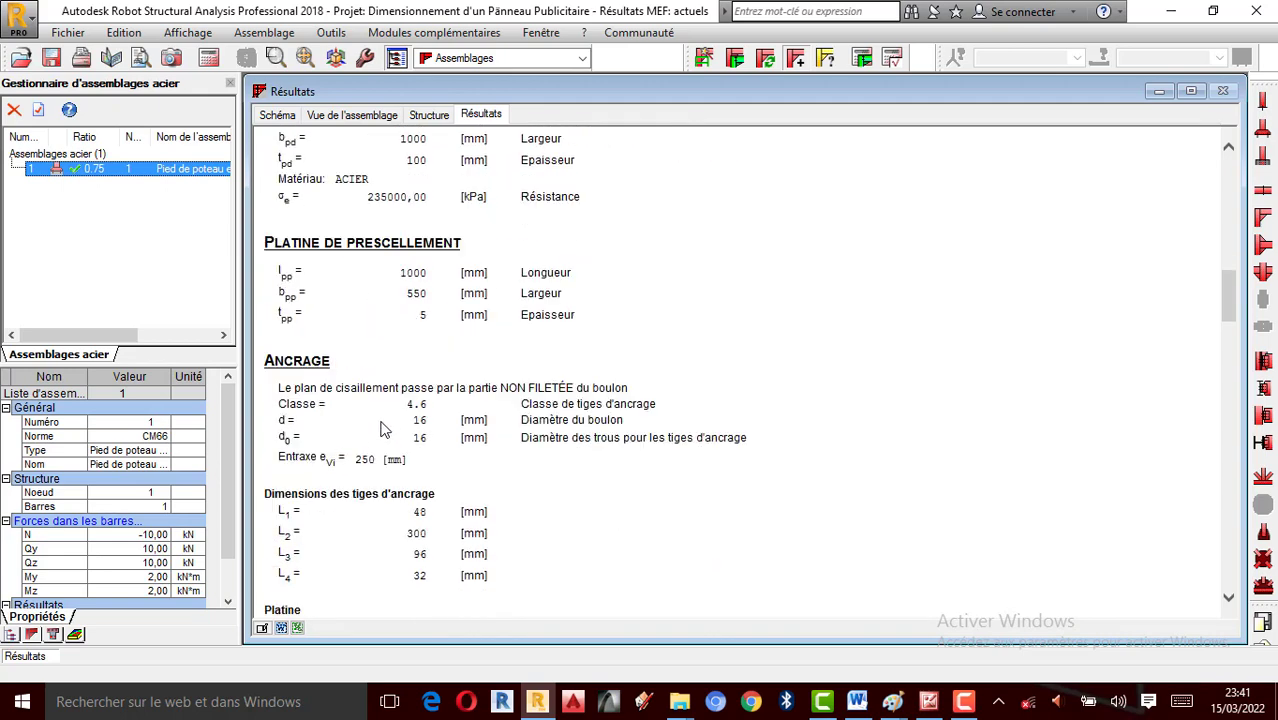
pyautogui.scroll(-3, 381, 423)
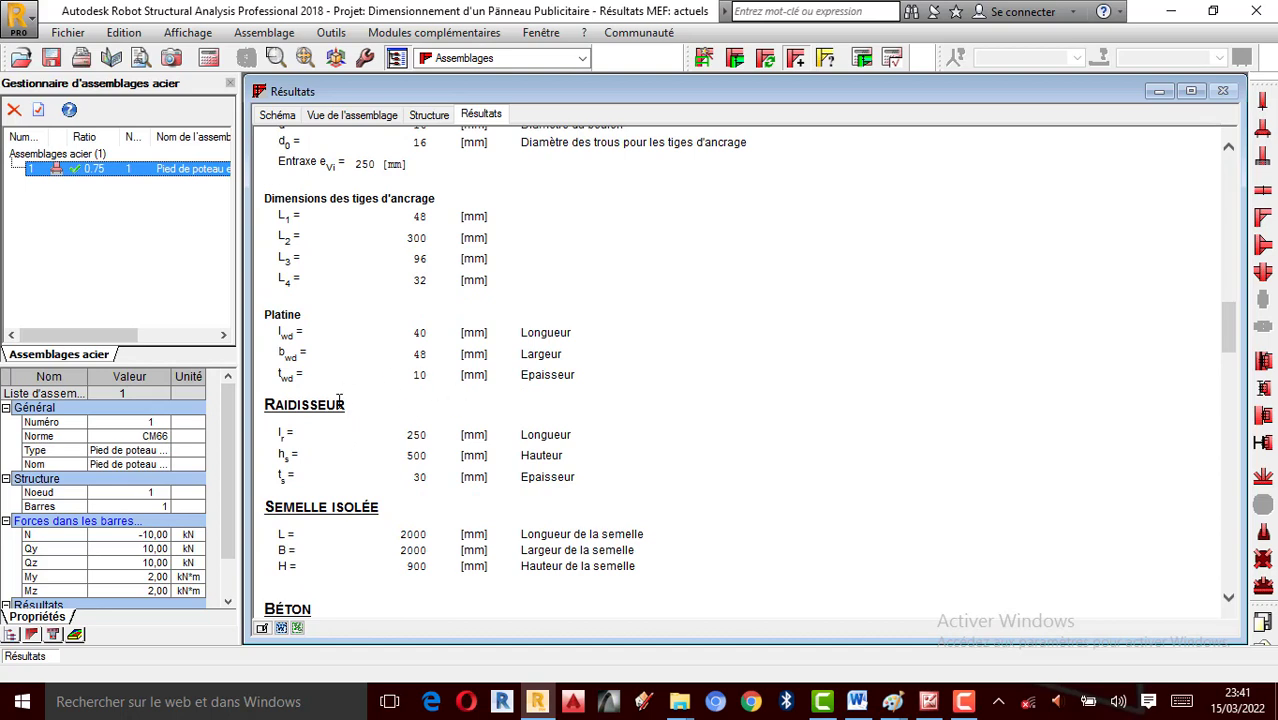
pyautogui.scroll(-1, 344, 404)
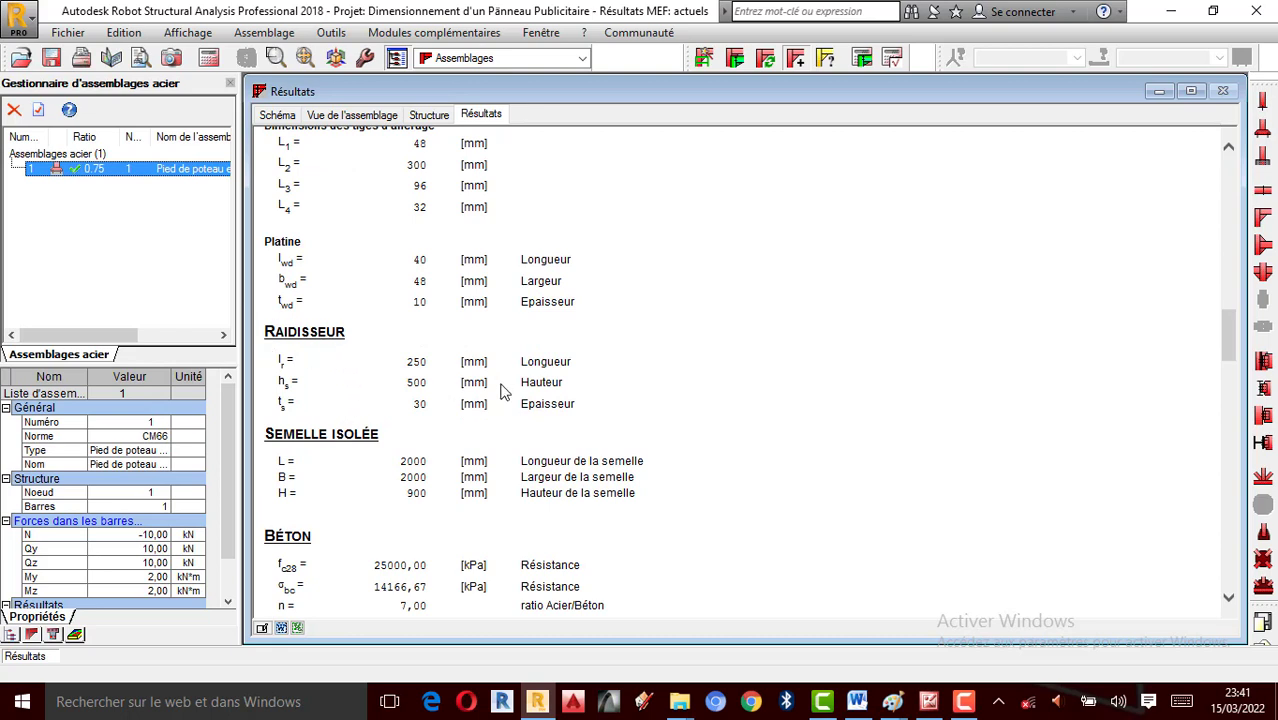
pyautogui.scroll(-1, 479, 424)
pyautogui.scroll(-1, 469, 420)
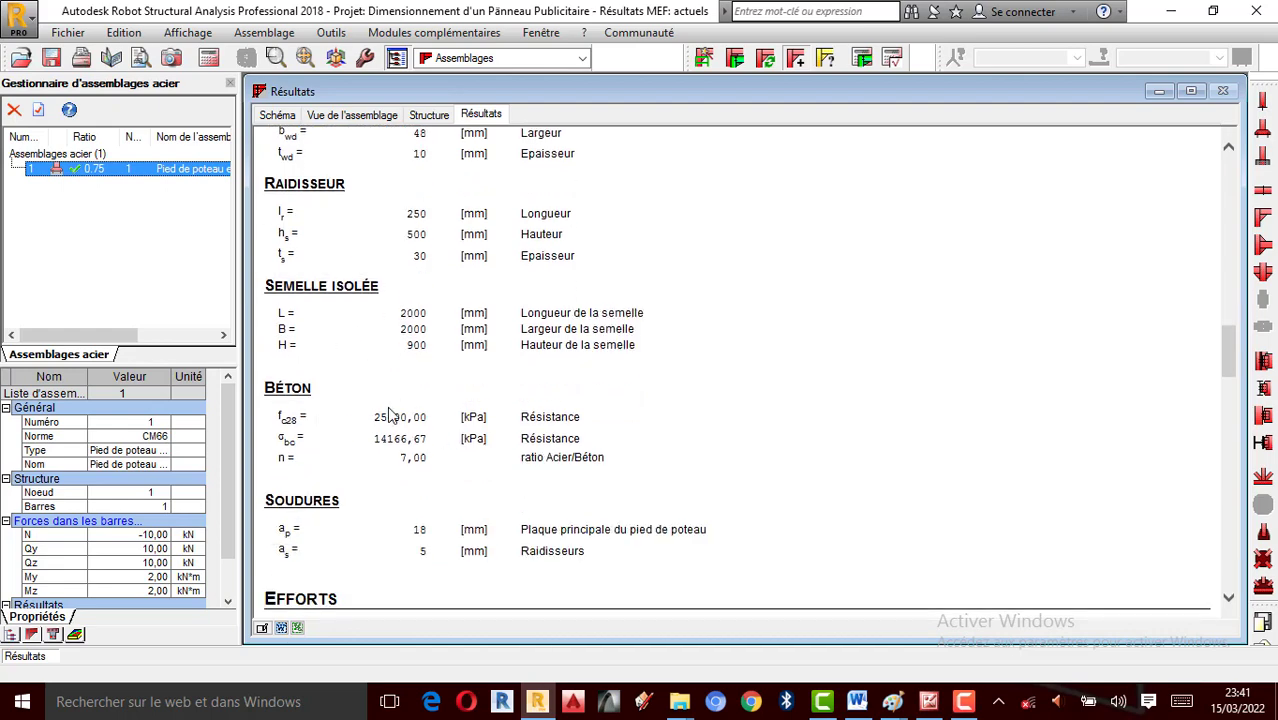
pyautogui.scroll(-3, 390, 416)
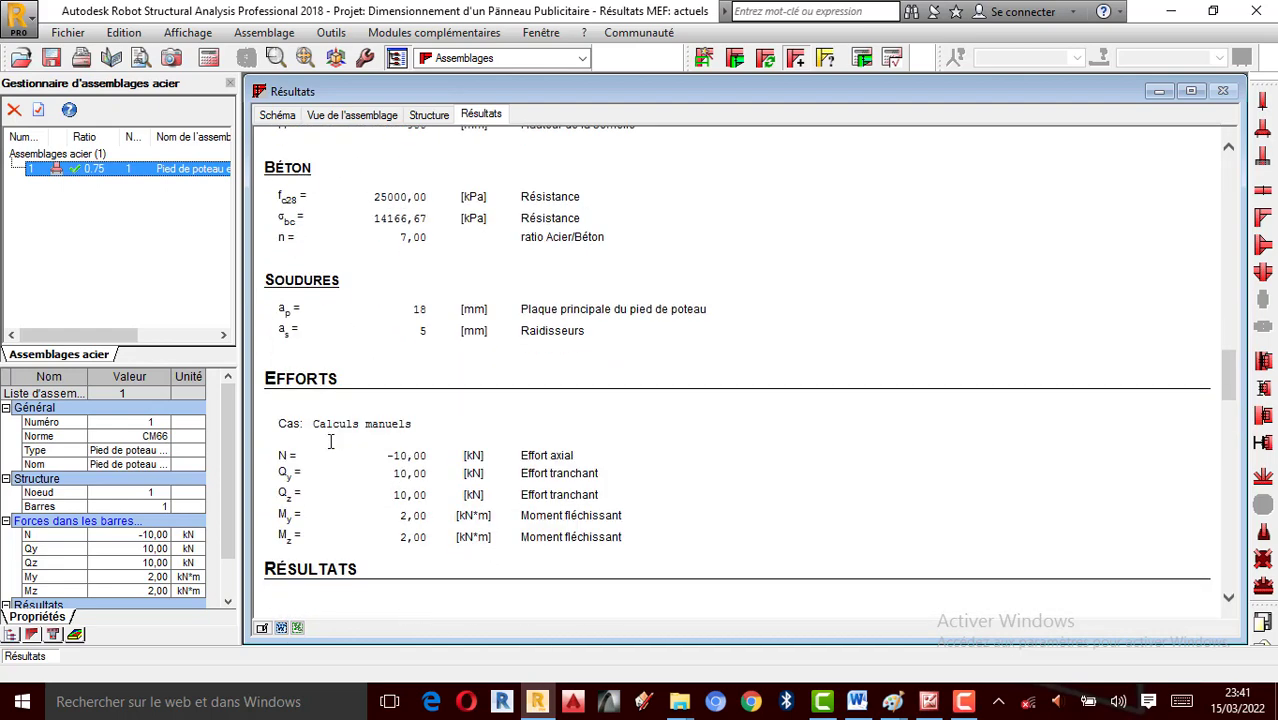
# Review the forces and the concrete, base plate, stiffener and column checks in the note, through to the remarks and final ratio
pyautogui.scroll(-1, 330, 441)
pyautogui.scroll(-4, 390, 440)
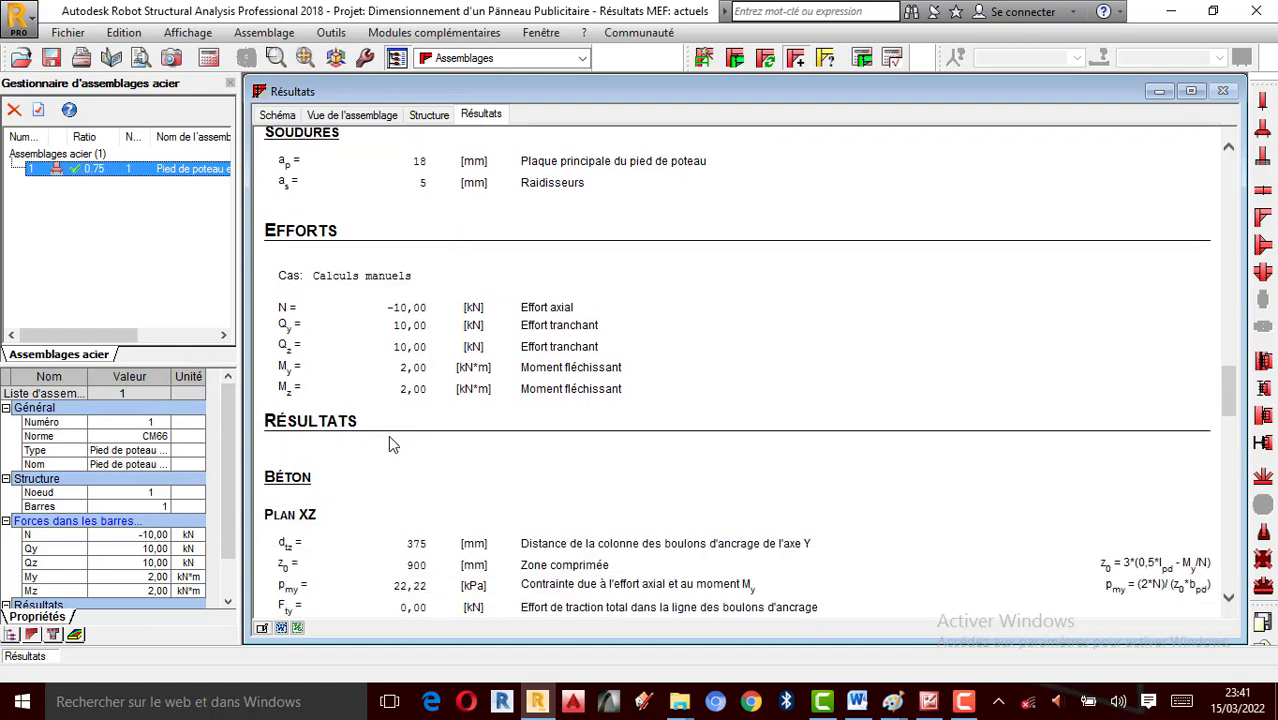
pyautogui.scroll(-3, 392, 445)
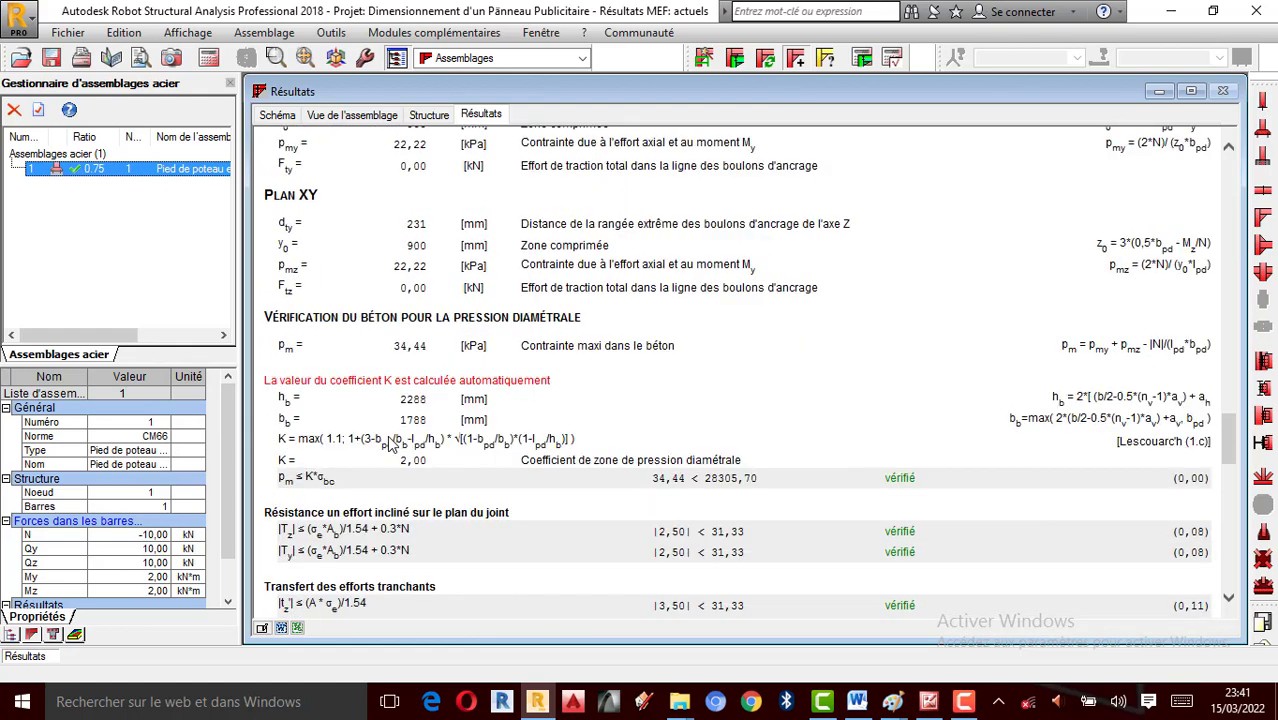
pyautogui.scroll(-1, 400, 440)
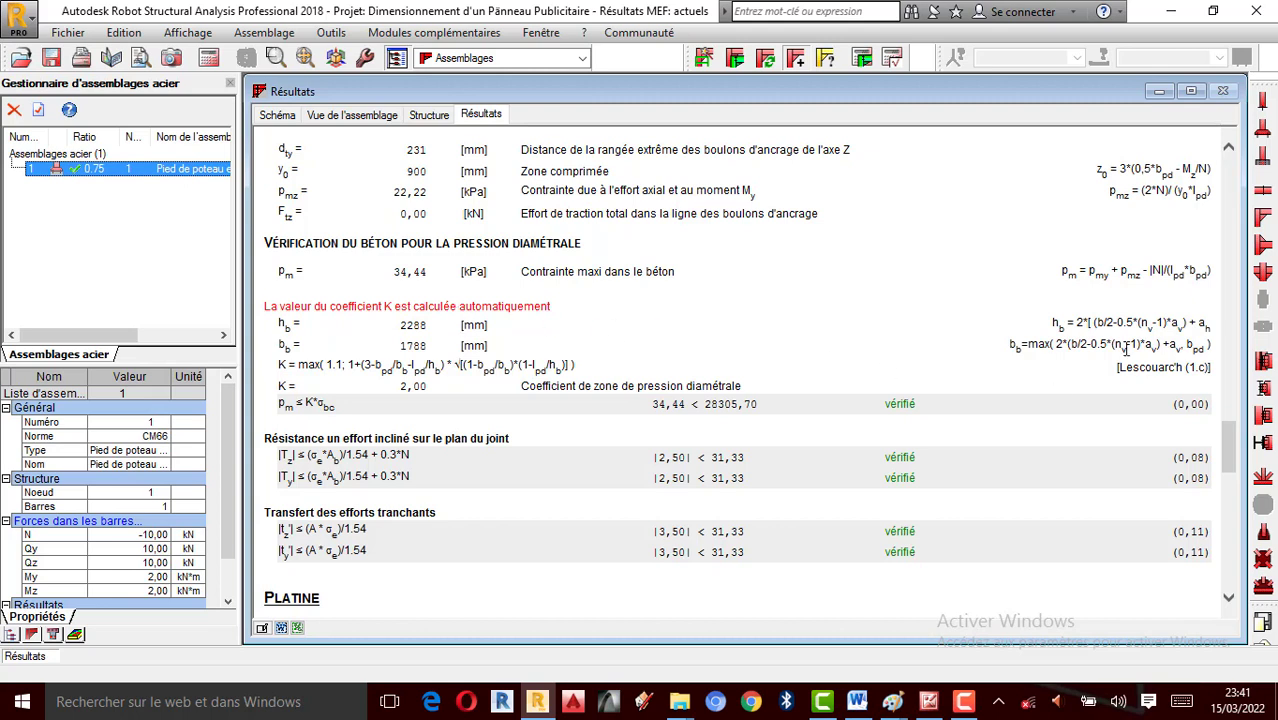
pyautogui.scroll(-1, 452, 417)
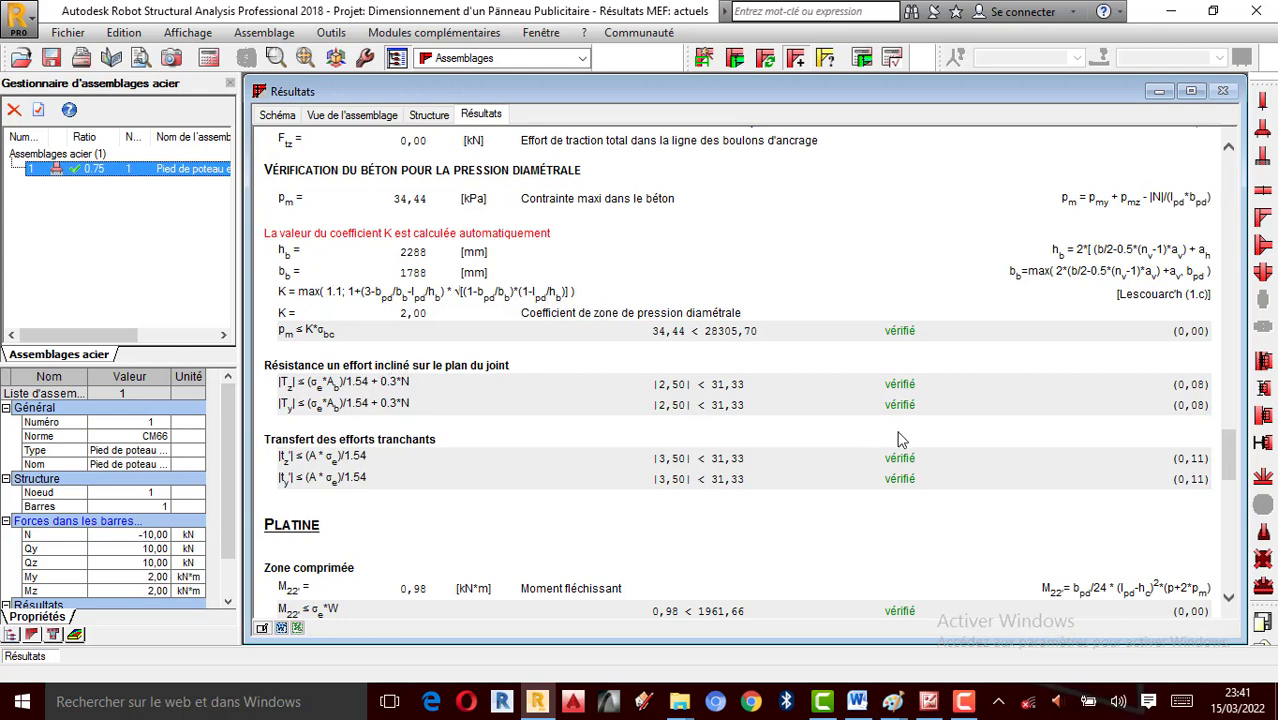
pyautogui.scroll(-1, 462, 477)
pyautogui.scroll(-1, 482, 430)
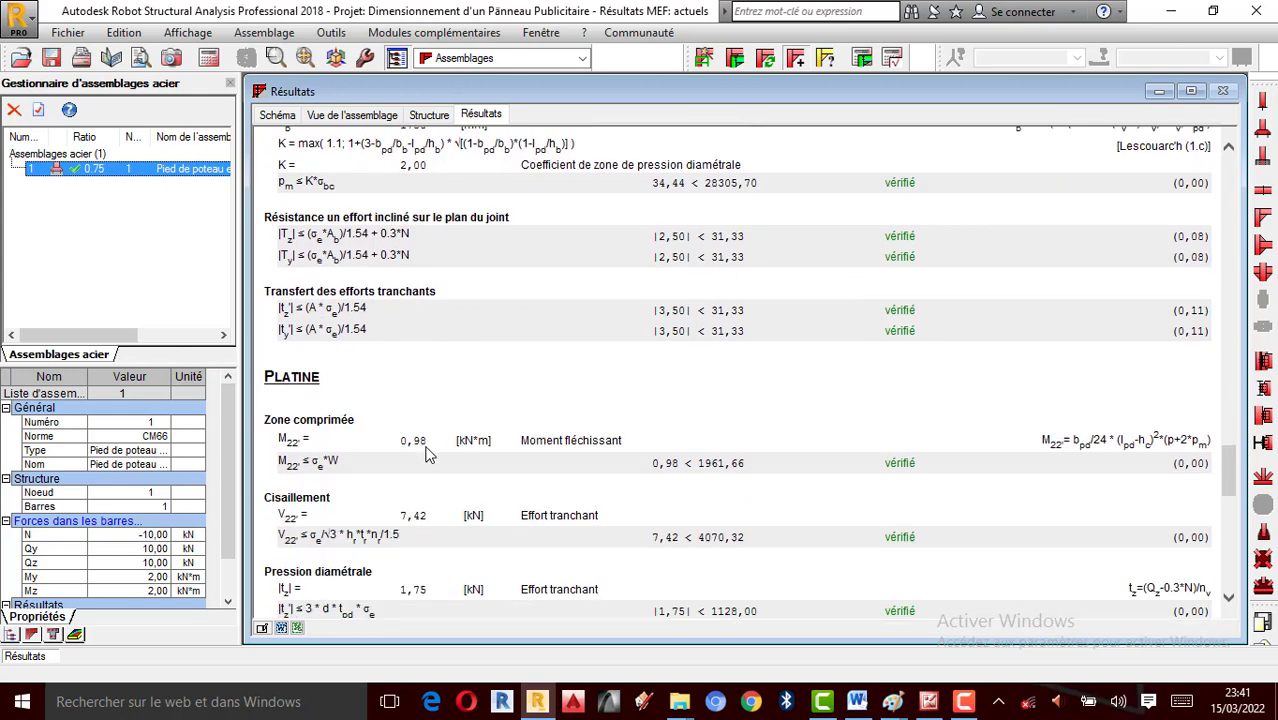
pyautogui.scroll(-5, 553, 429)
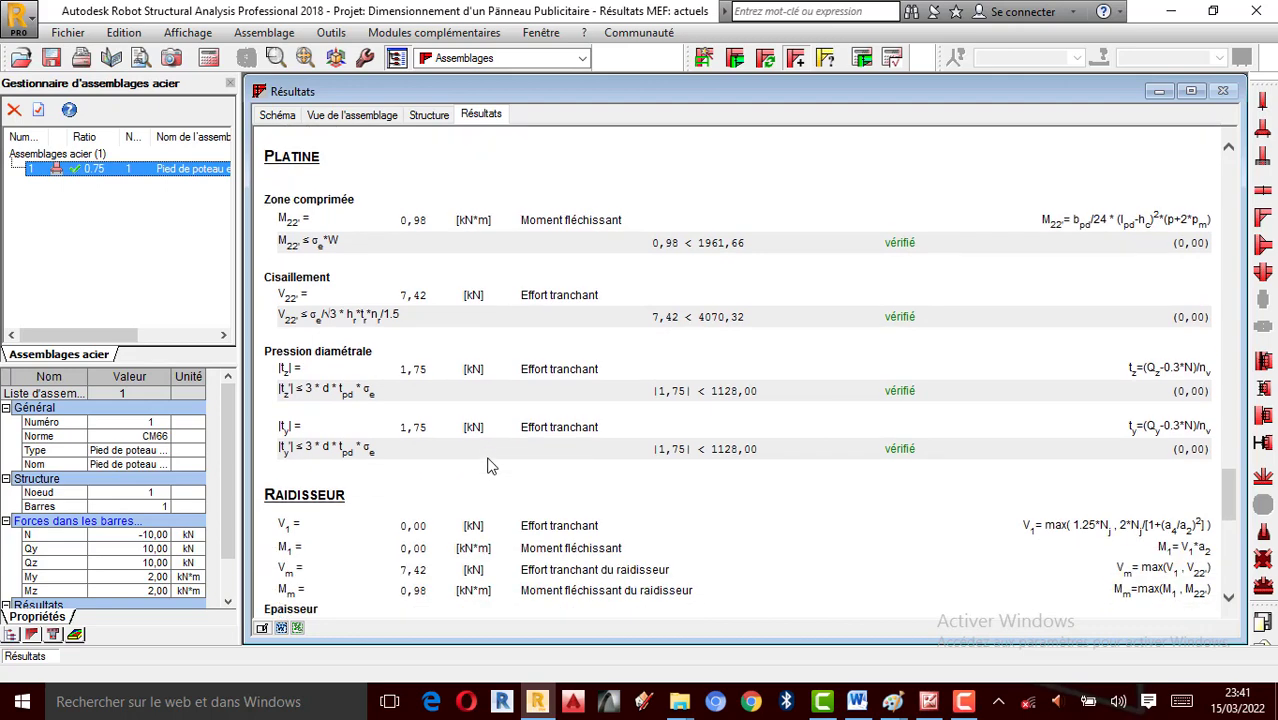
pyautogui.scroll(-4, 490, 460)
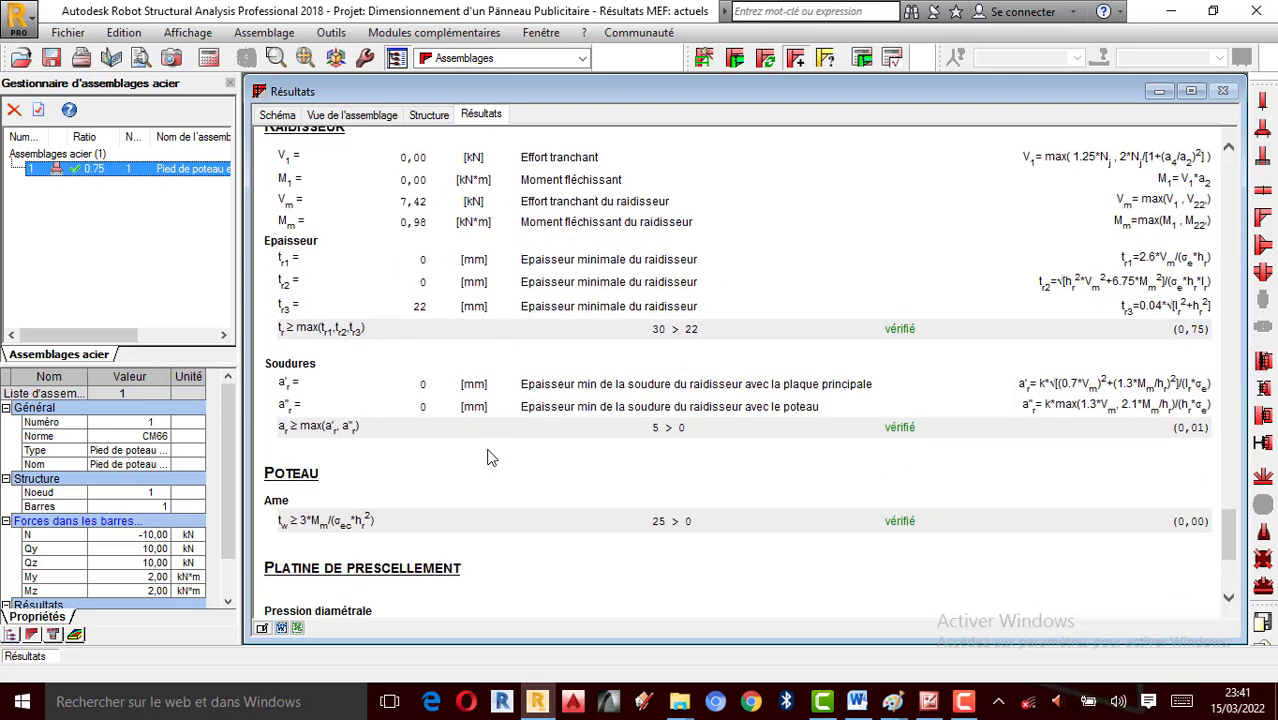
pyautogui.scroll(-2, 490, 458)
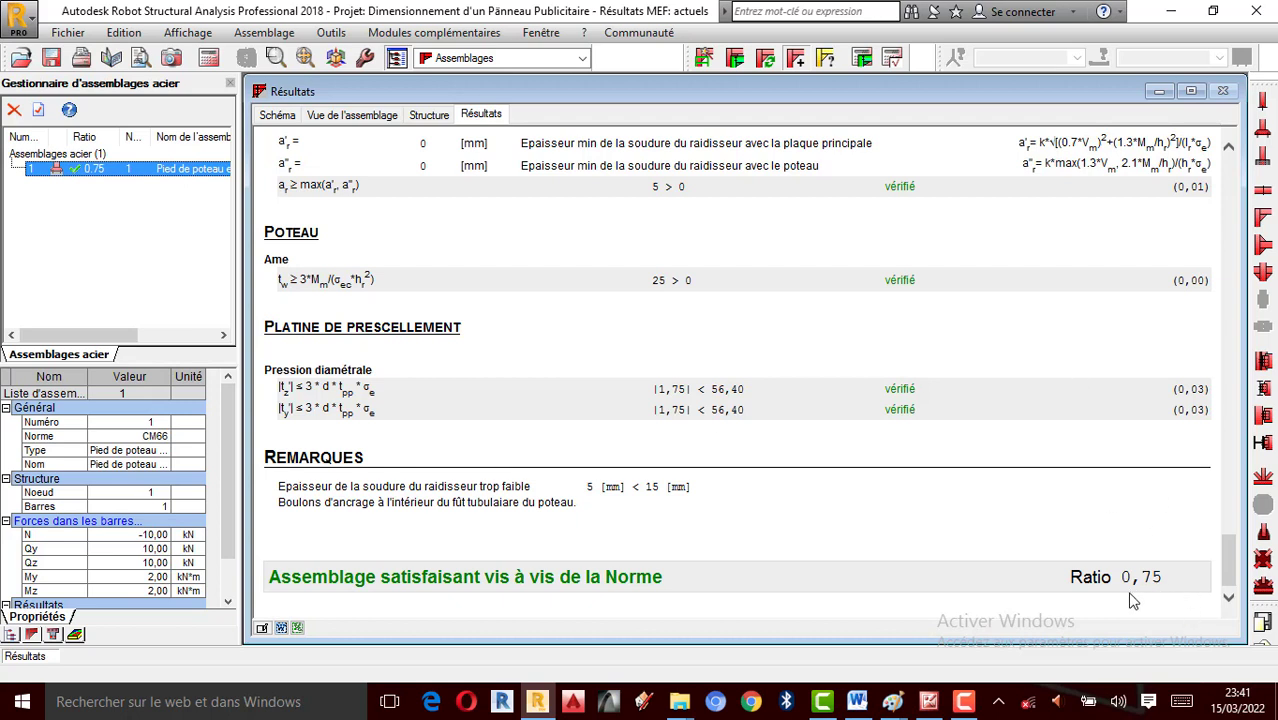
pyautogui.scroll(10, 1015, 513)
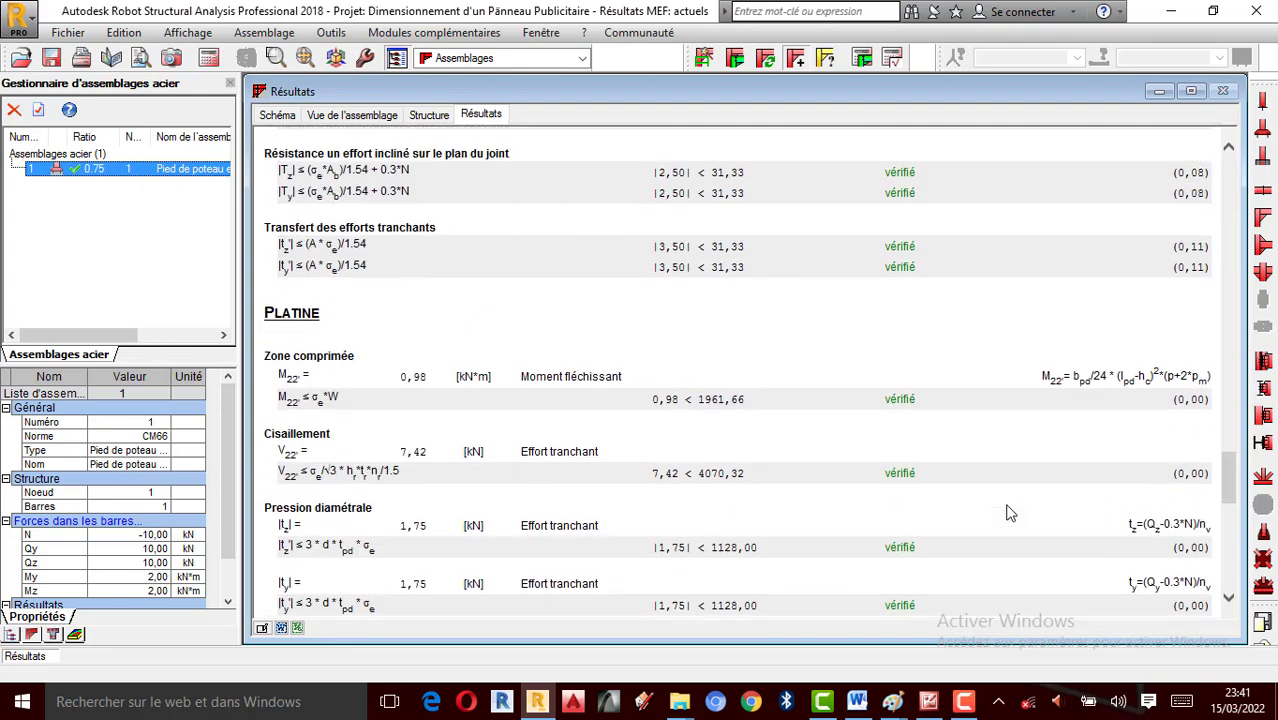
pyautogui.scroll(10, 1008, 513)
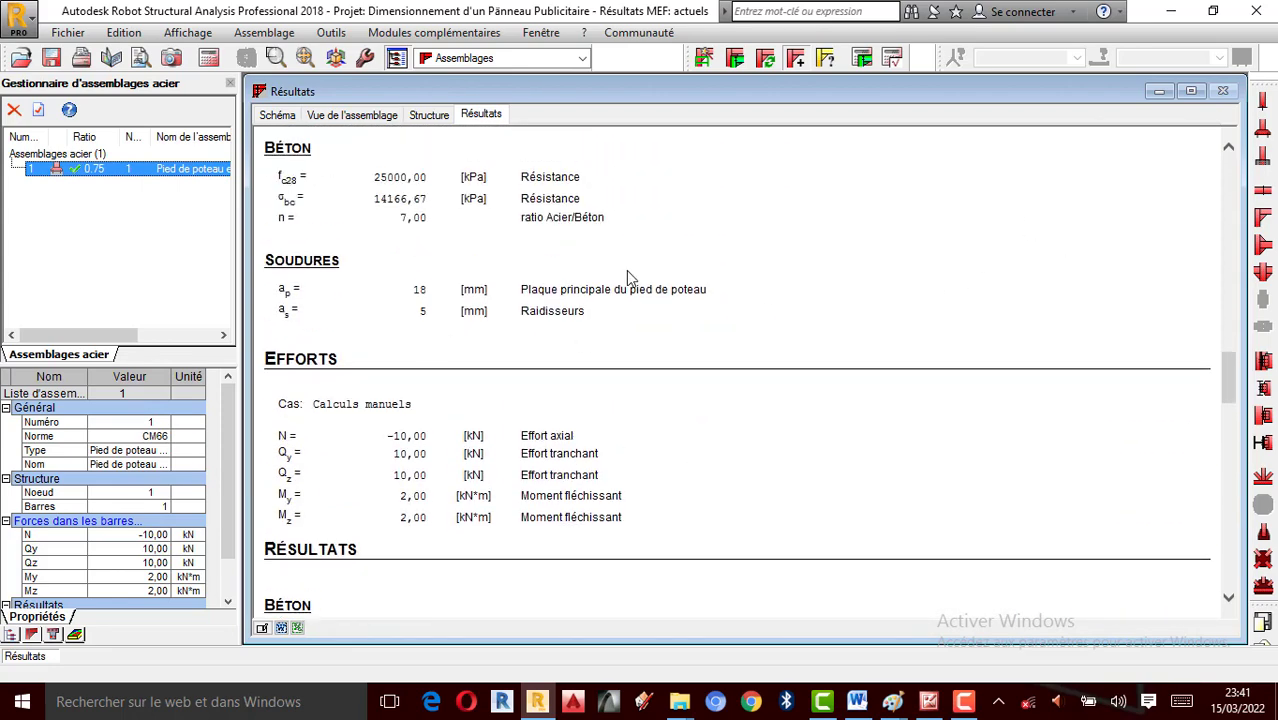
# Change the column base's stiffener arrangement to the layout with two opposite stiffeners and apply it to the connection
pyautogui.click(42, 172)
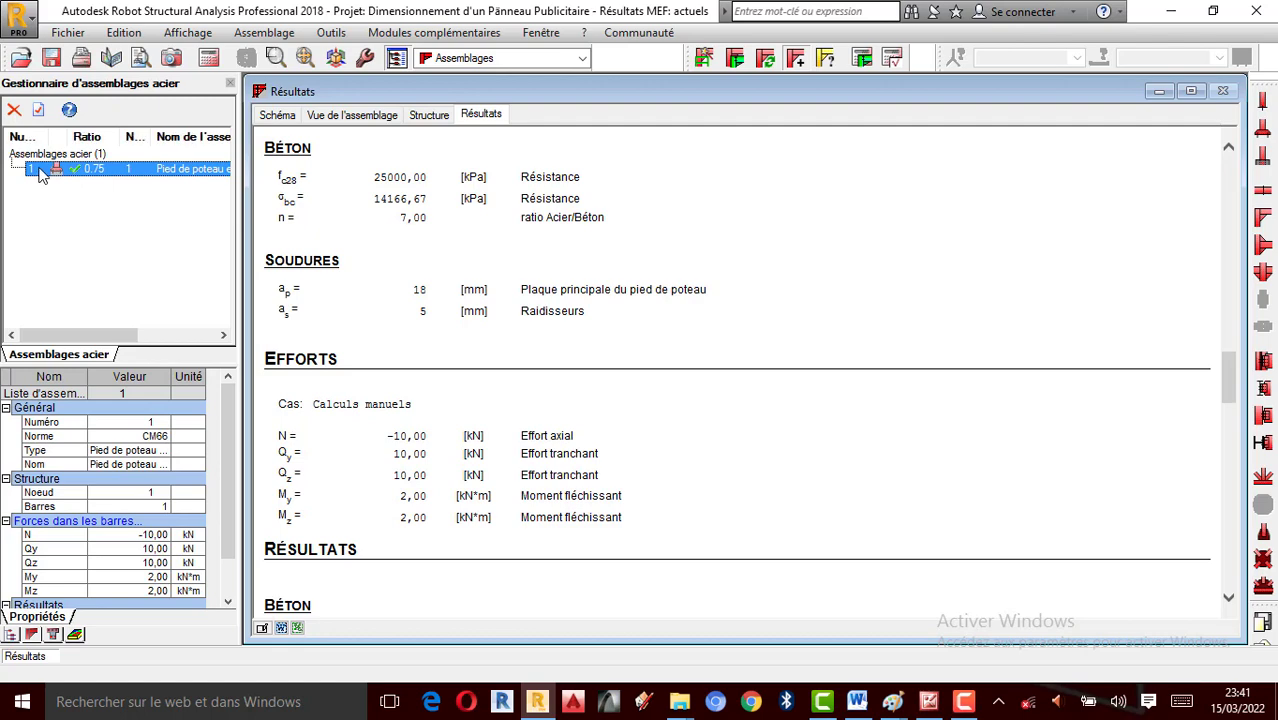
pyautogui.doubleClick(42, 172)
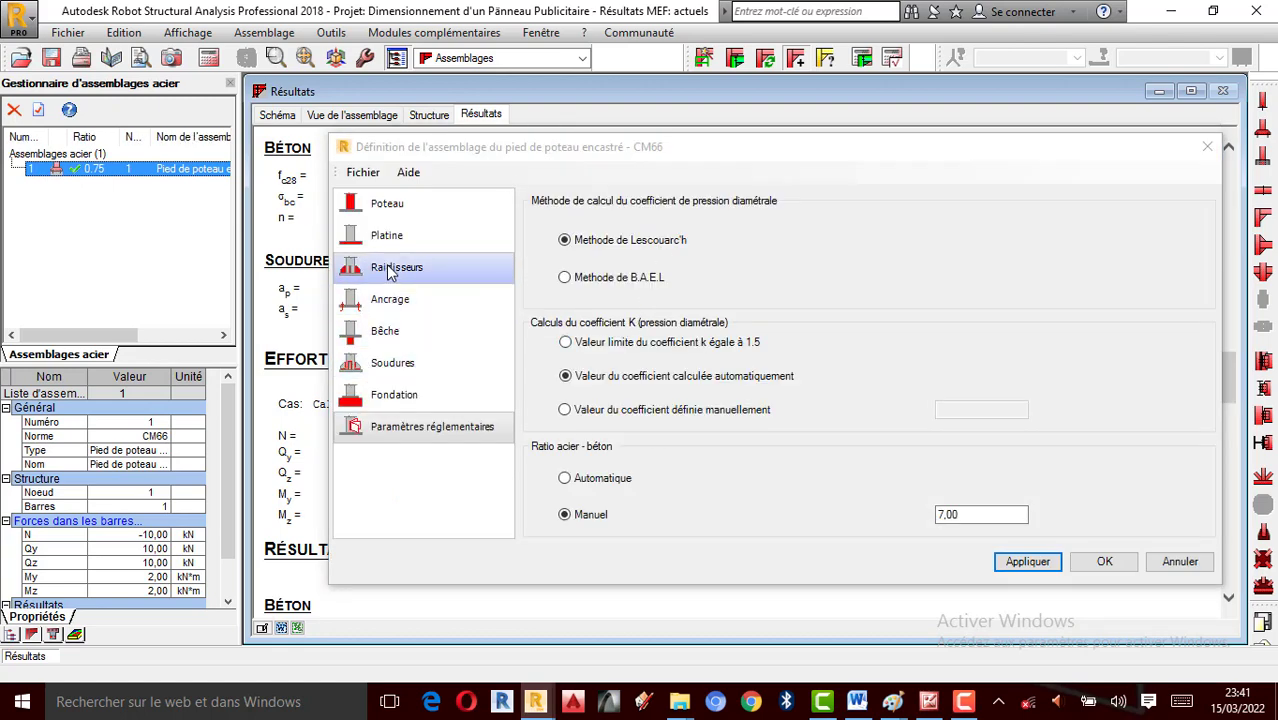
pyautogui.click(390, 268)
pyautogui.click(944, 250)
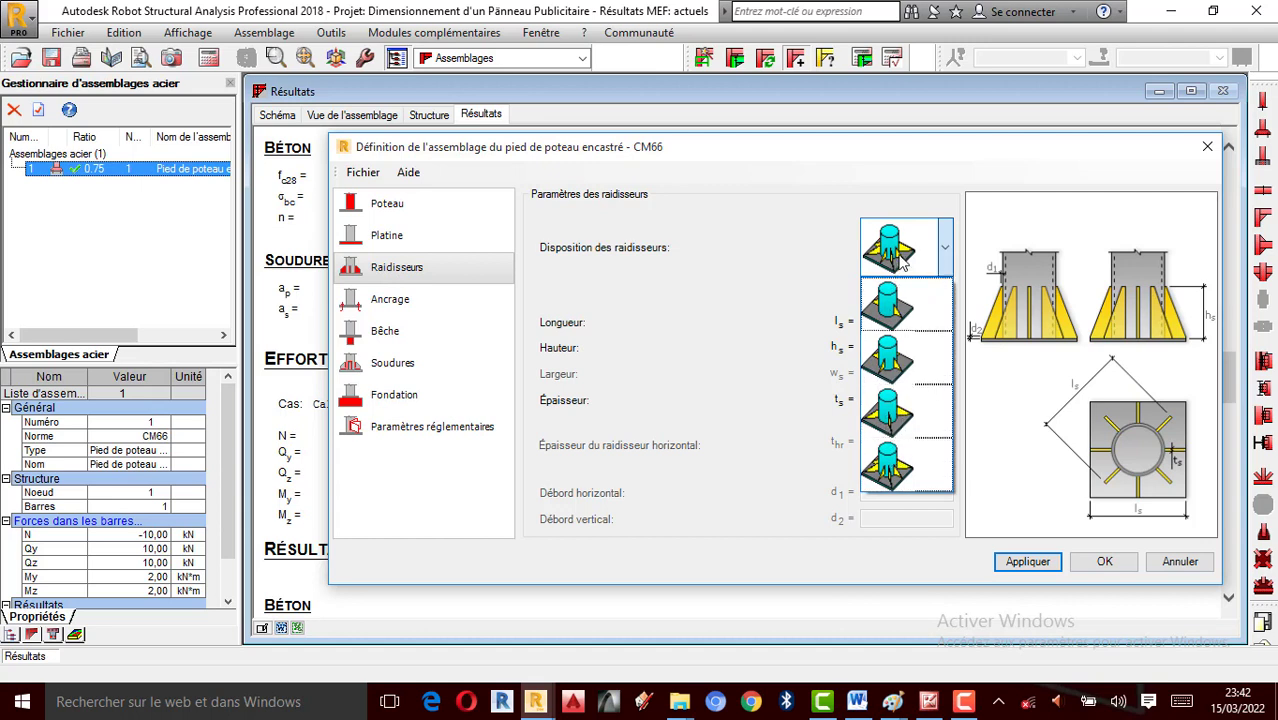
pyautogui.click(898, 312)
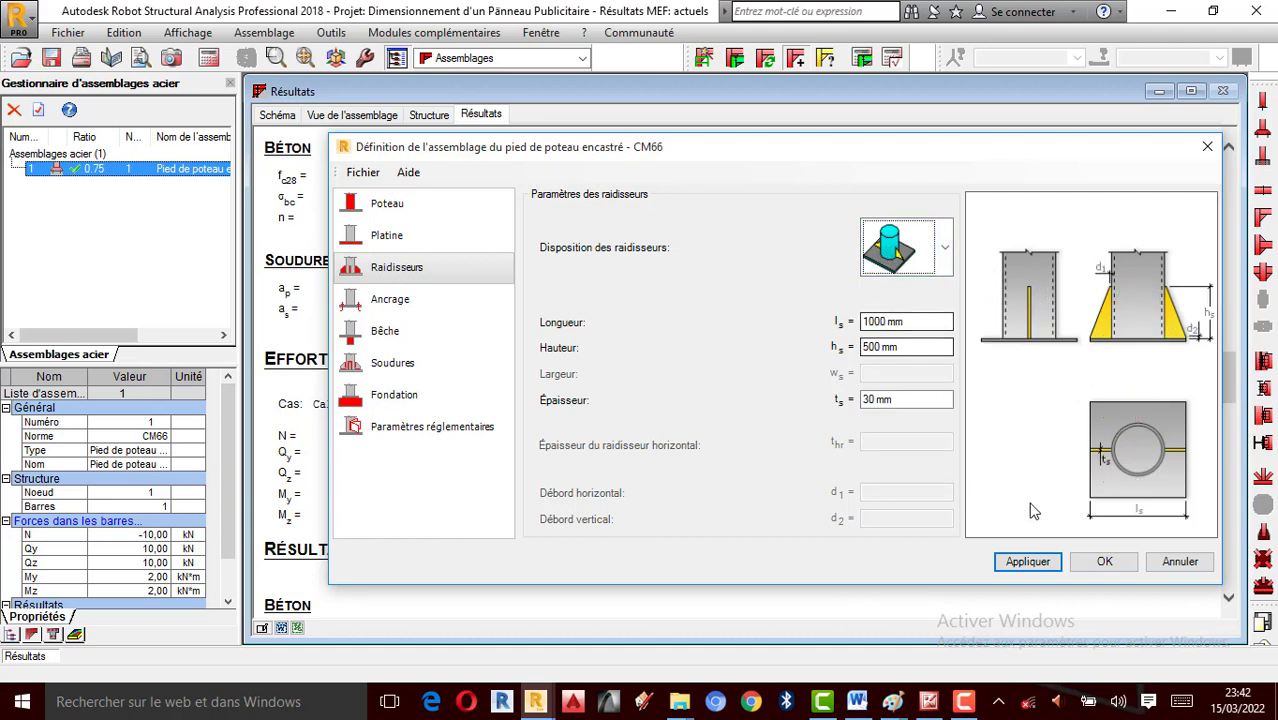
pyautogui.click(1036, 565)
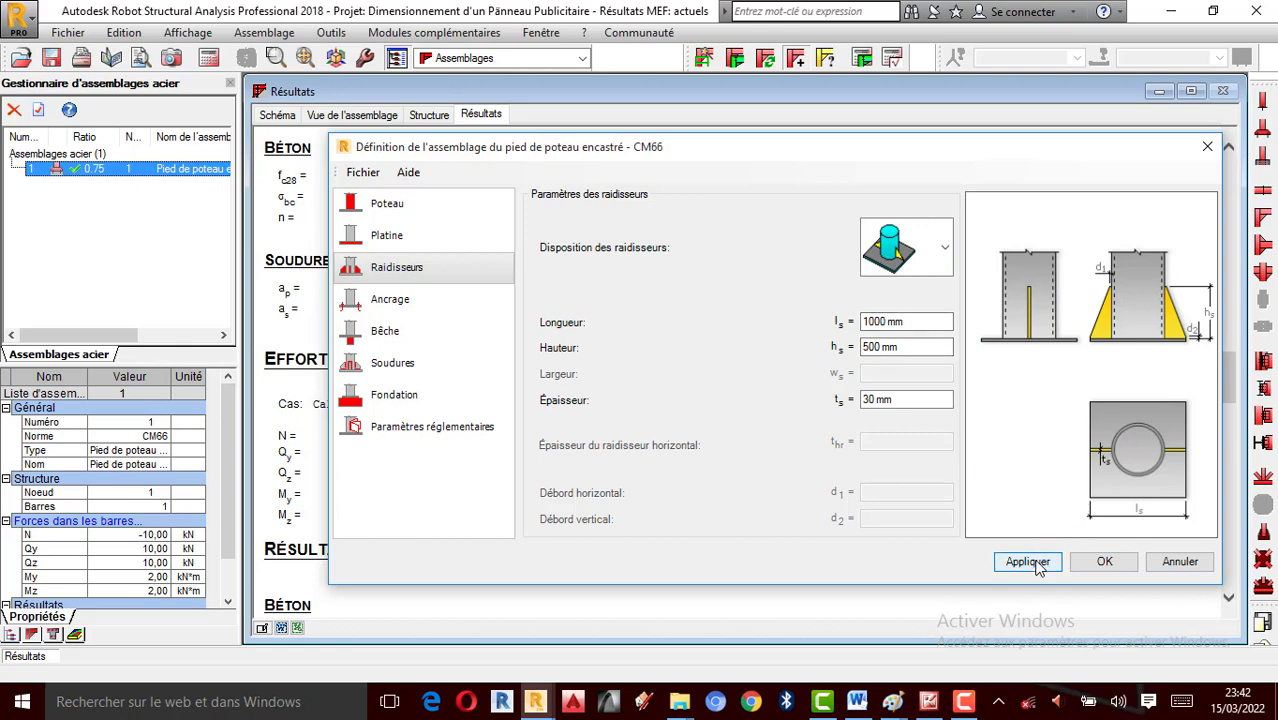
pyautogui.click(1104, 563)
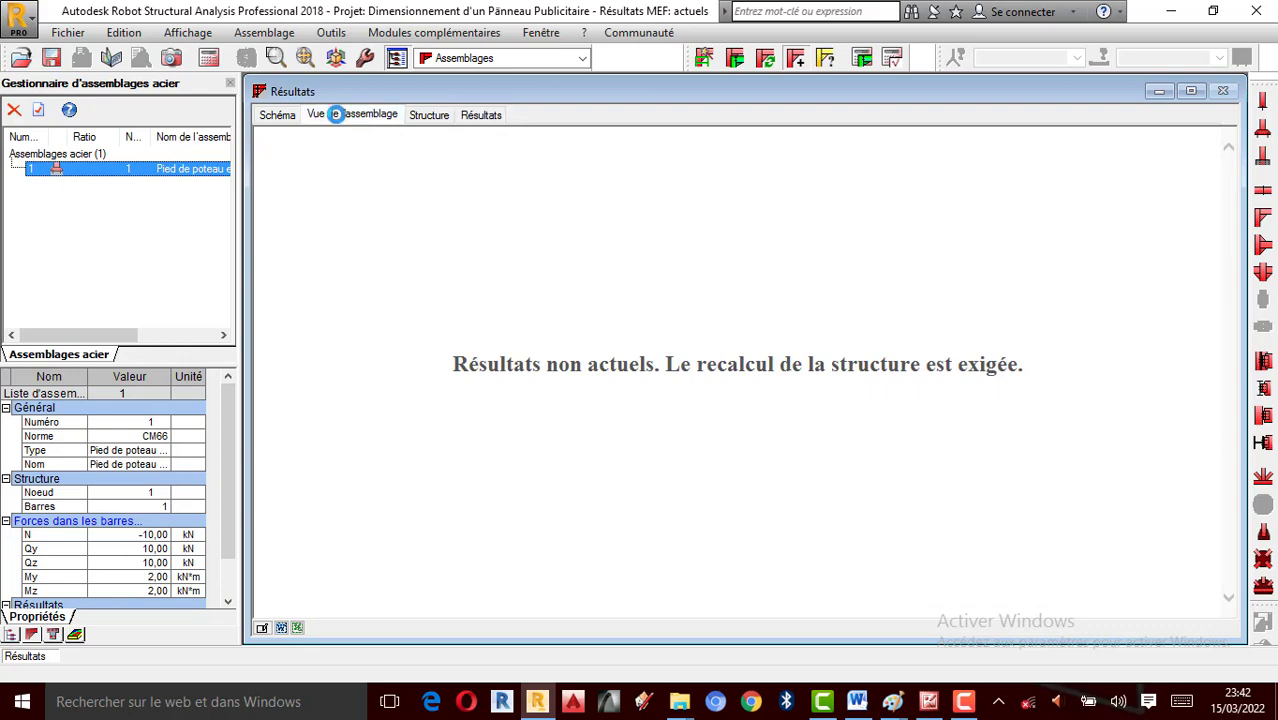
# Inspect the modified column base in the 3D connection view and recalculate its manual verification with the same internal forces
pyautogui.click(352, 114)
pyautogui.scroll(3, 773, 371)
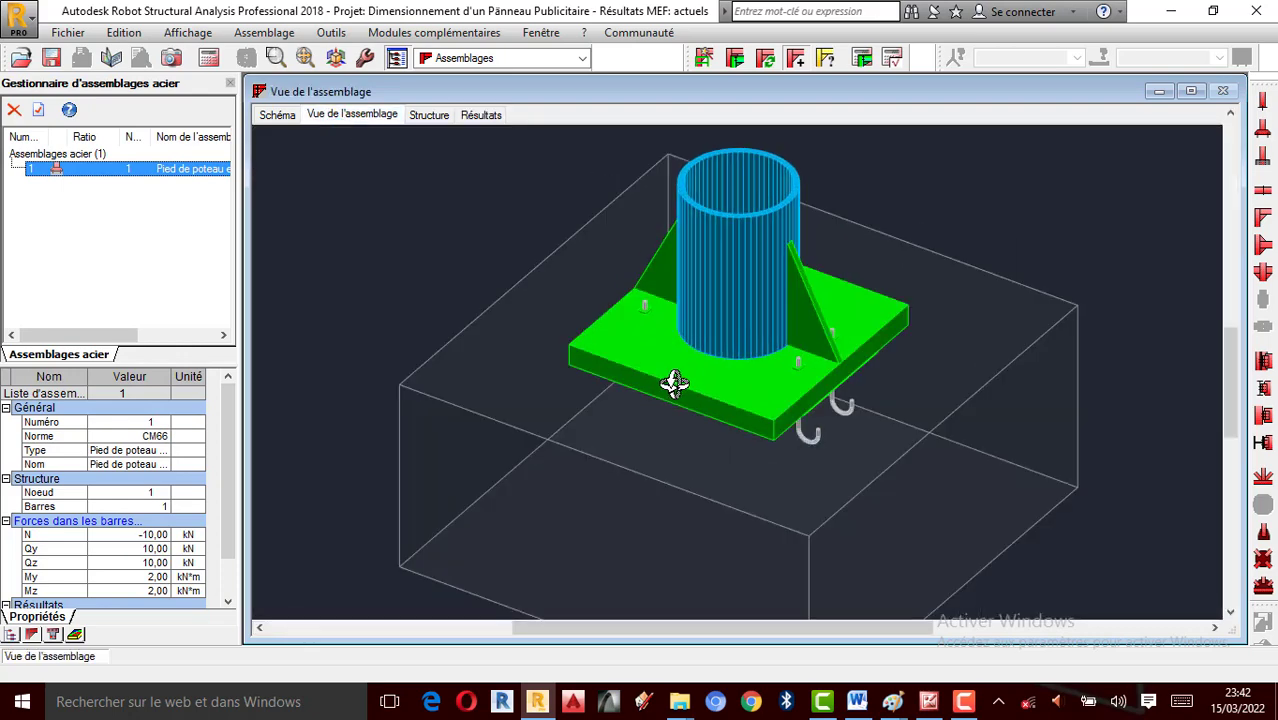
pyautogui.keyDown('shift'); pyautogui.moveTo(674, 384); pyautogui.dragTo(710, 374, button='middle'); pyautogui.keyUp('shift')
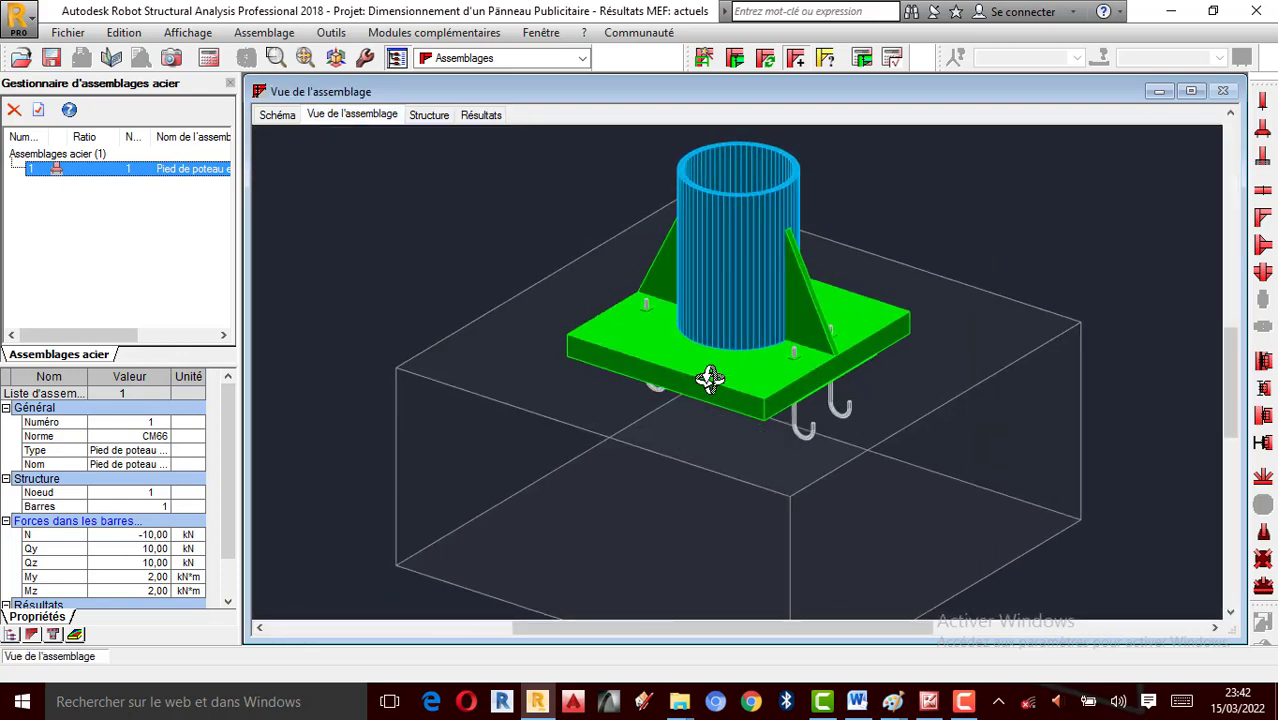
pyautogui.click(893, 59)
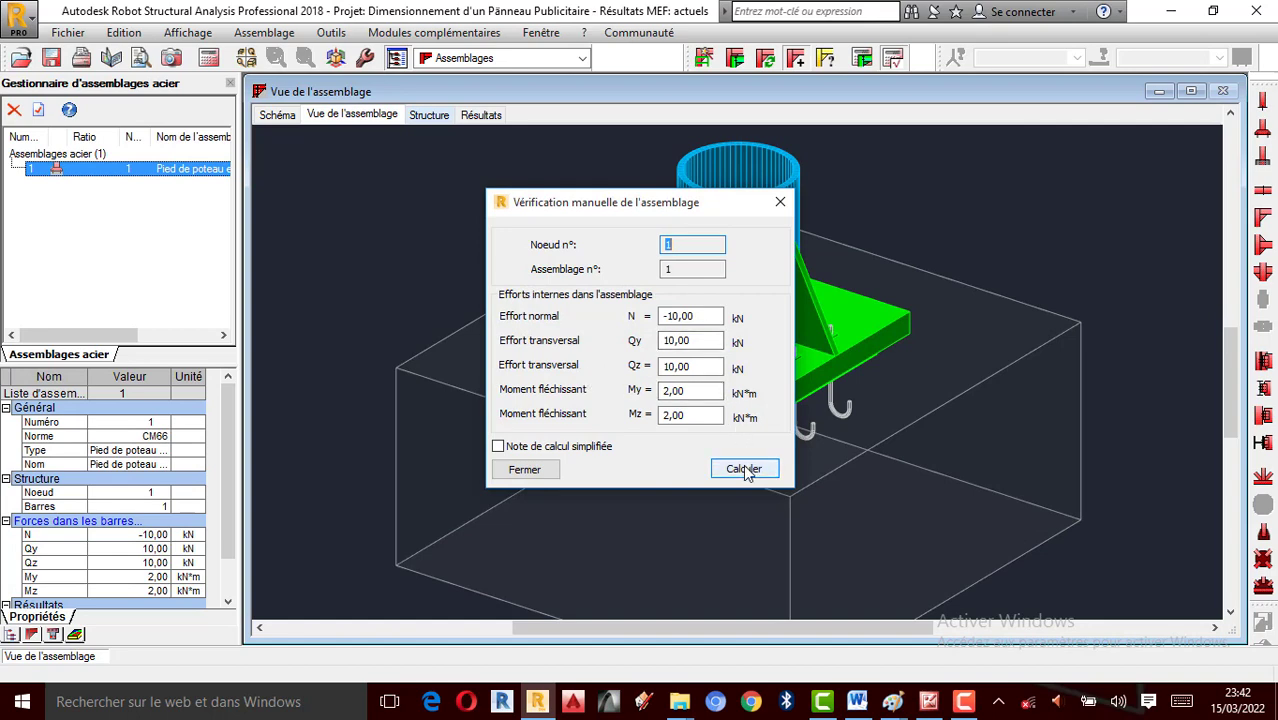
pyautogui.click(744, 469)
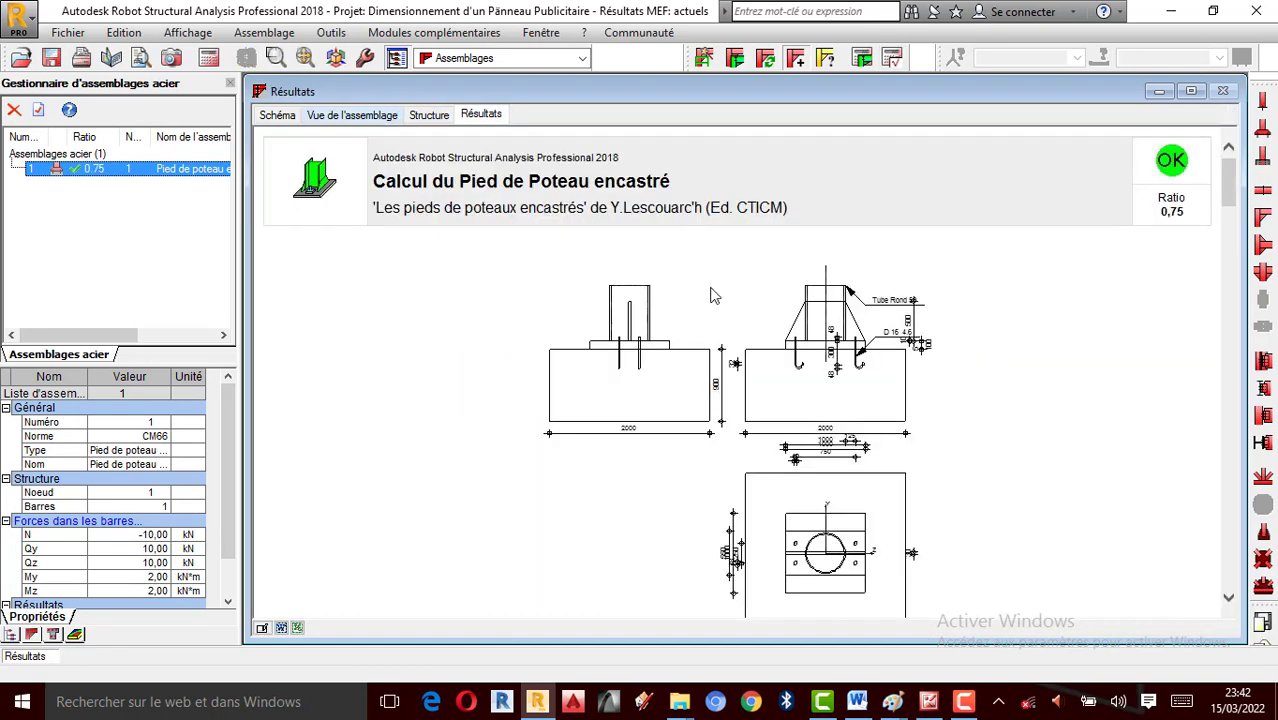
# Examine the elevation and plan drawings of the column base at the start of the calculation note
pyautogui.scroll(-3, 705, 315)
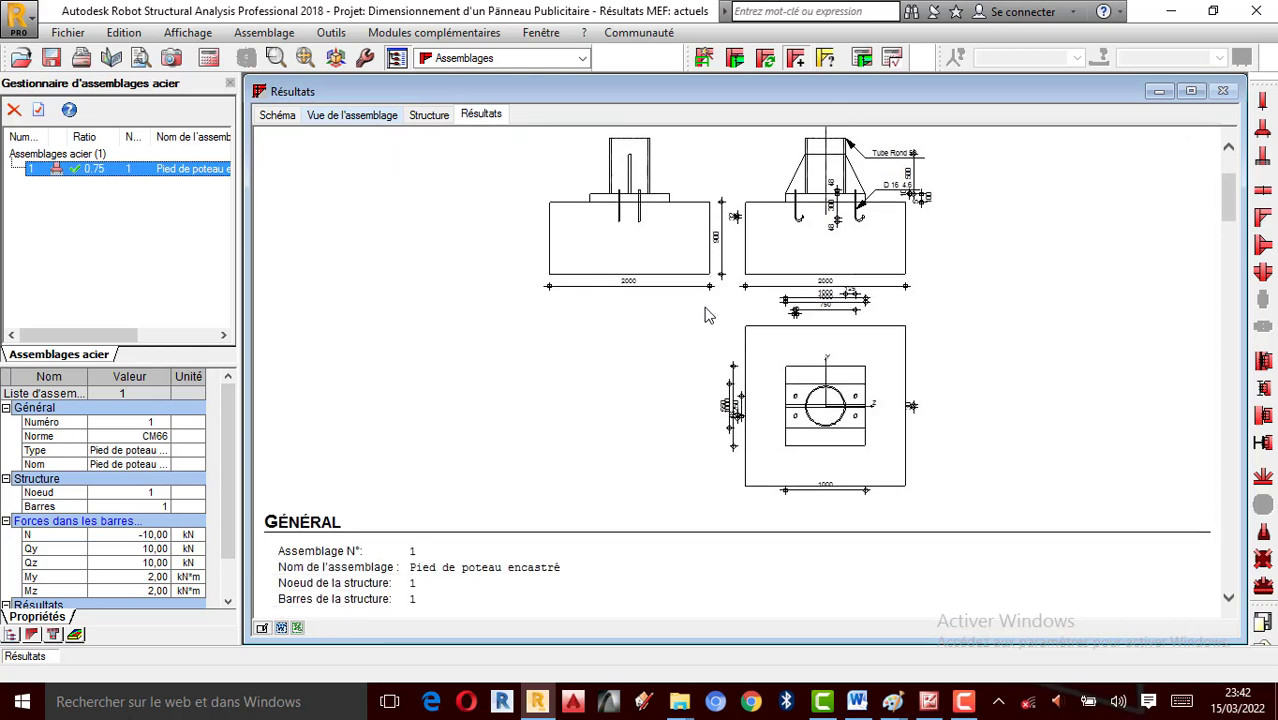
pyautogui.scroll(2, 705, 318)
pyautogui.scroll(2, 705, 318)
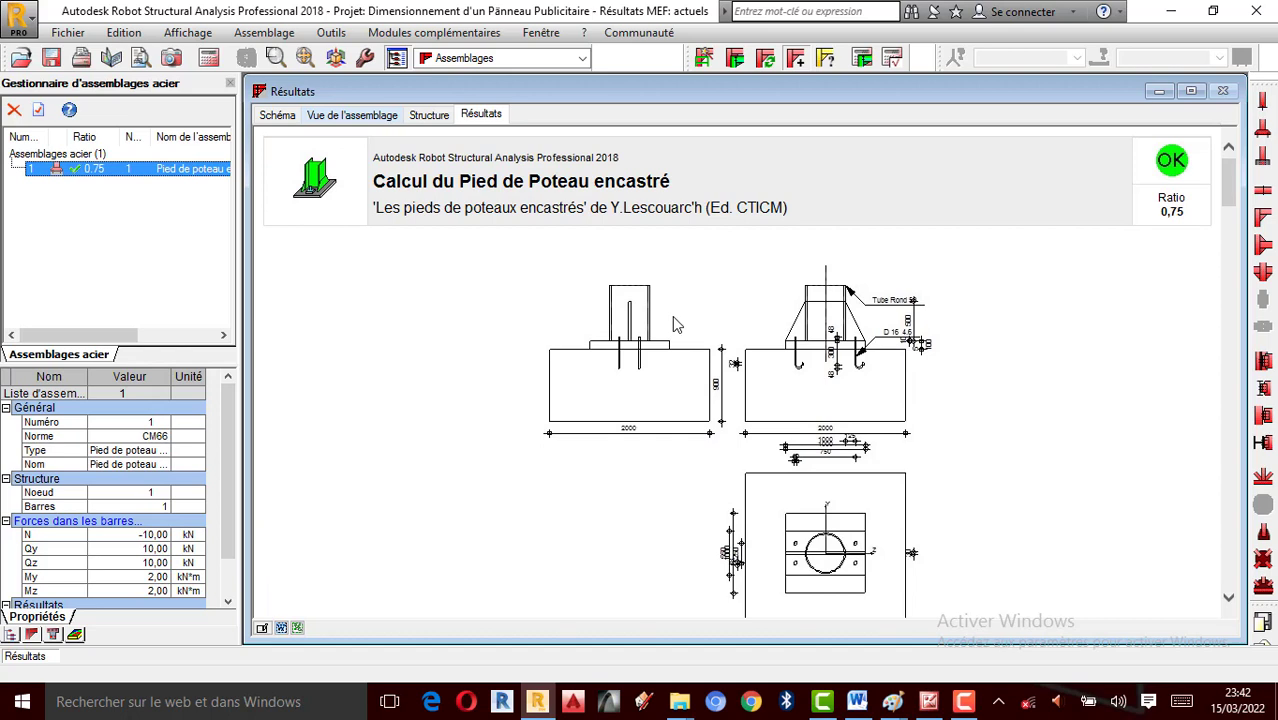
pyautogui.scroll(-2, 672, 324)
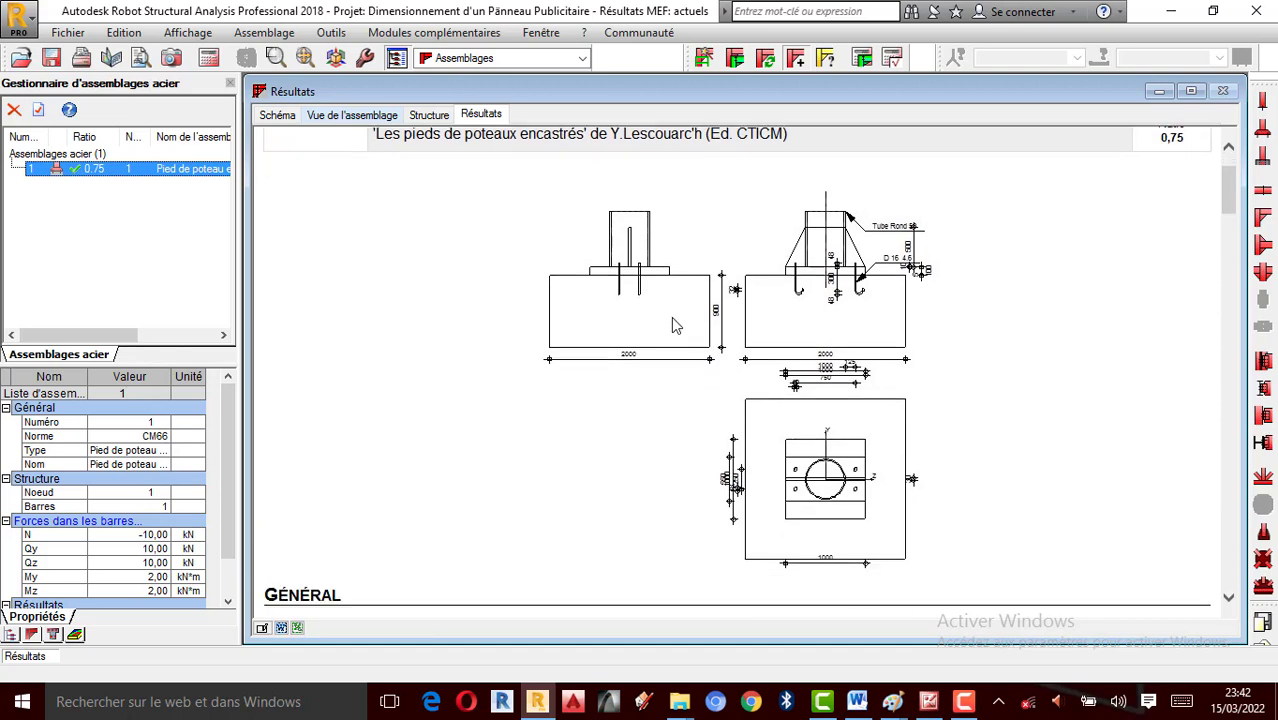
pyautogui.scroll(-2, 671, 317)
pyautogui.scroll(2, 672, 322)
pyautogui.scroll(2, 667, 332)
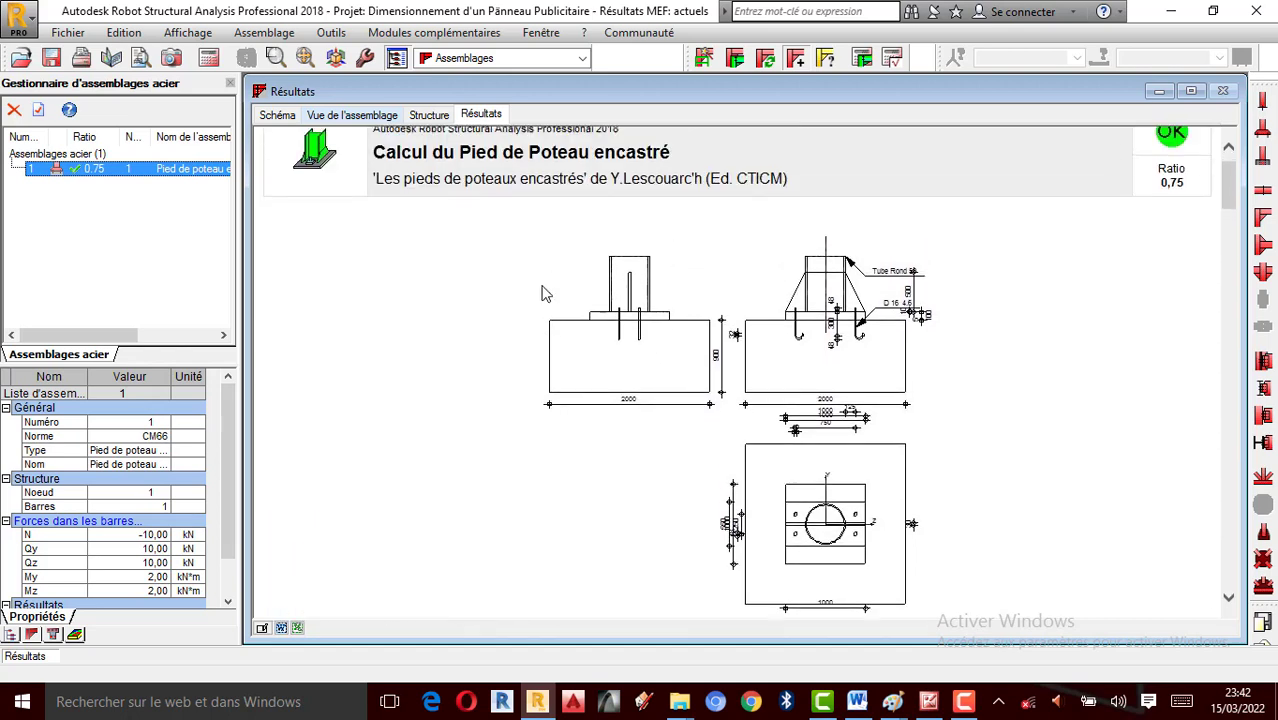
# Try the eight-stiffener layout in the column-base definition, and reapply the layout with two opposite stiffeners
pyautogui.doubleClick(58, 172)
pyautogui.click(945, 250)
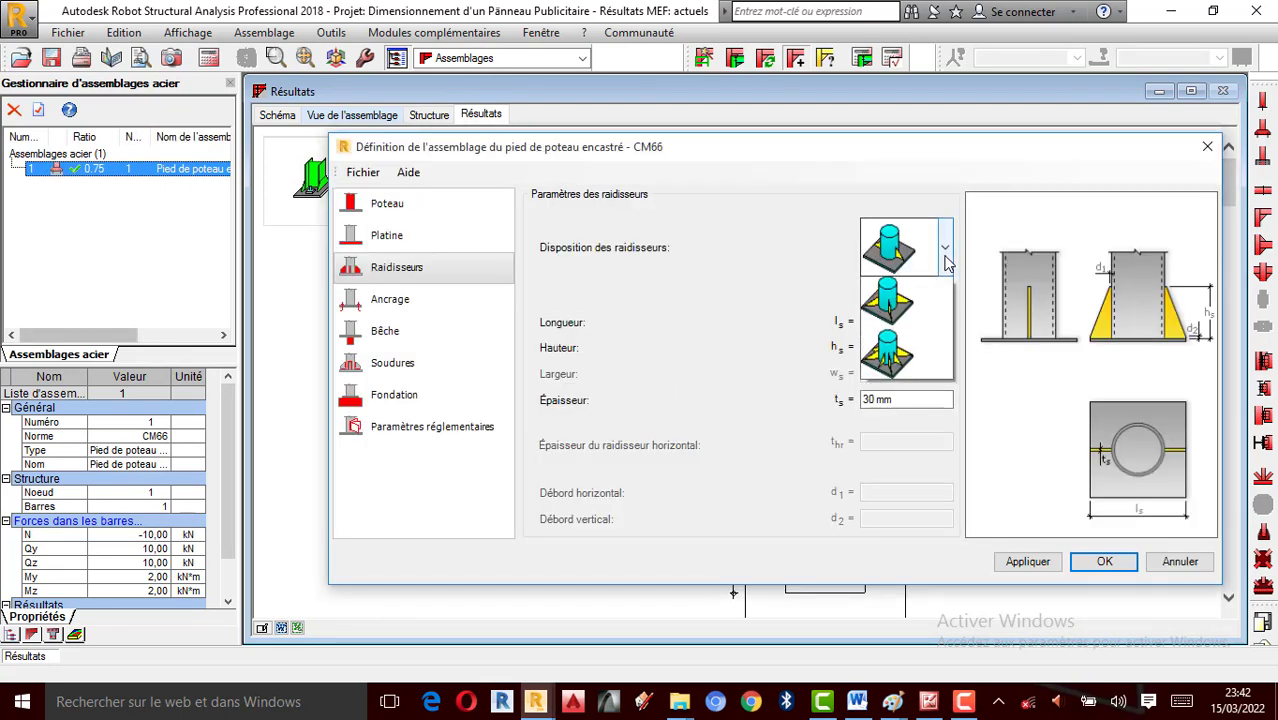
pyautogui.click(906, 290)
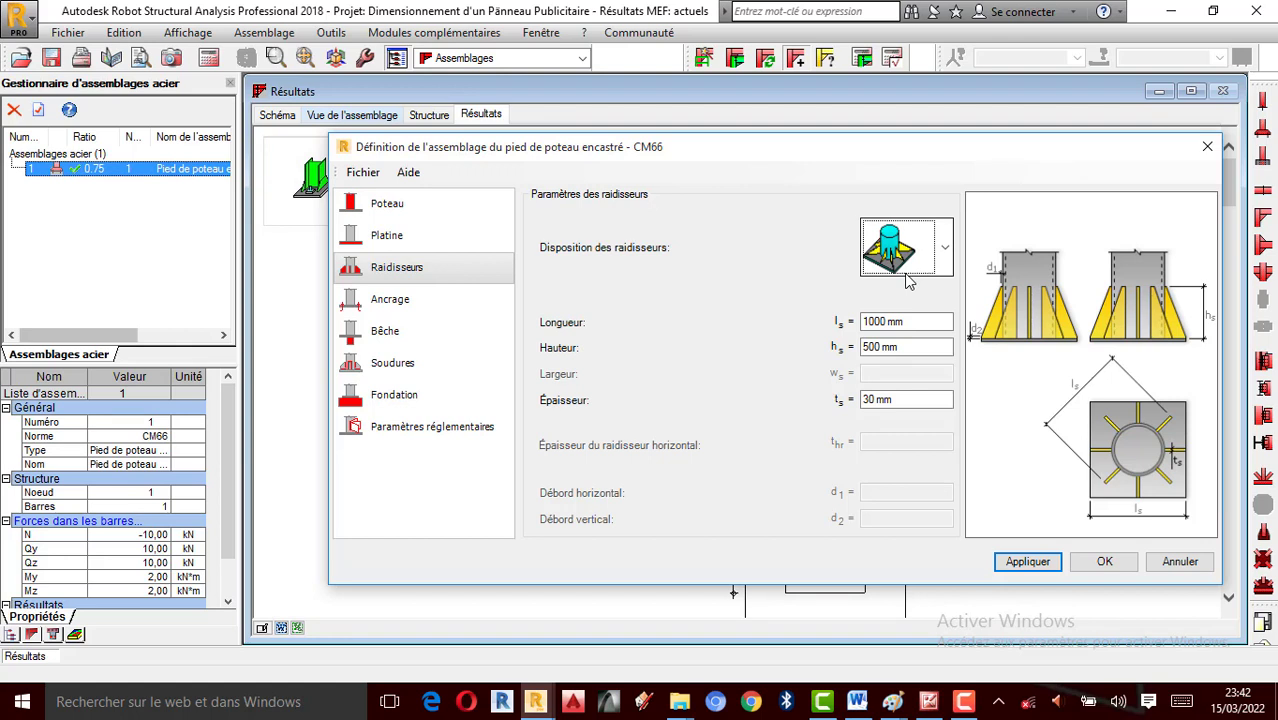
pyautogui.click(942, 258)
pyautogui.click(903, 308)
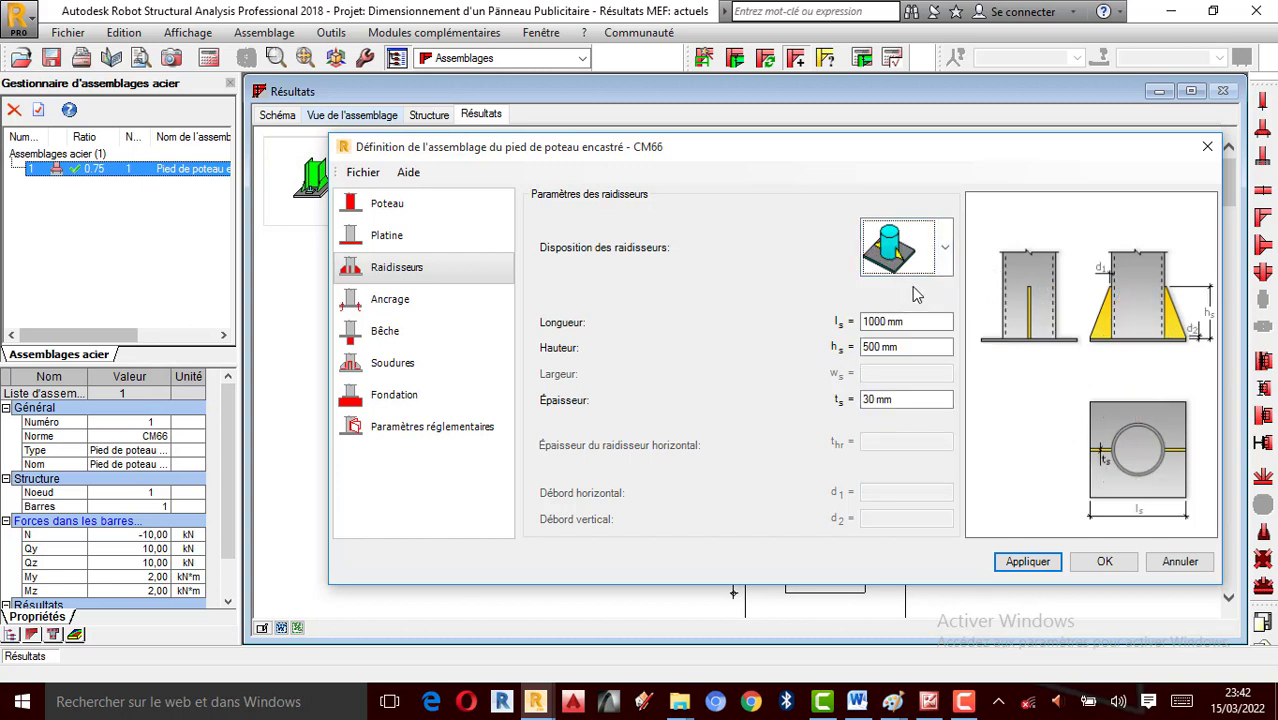
pyautogui.click(1022, 562)
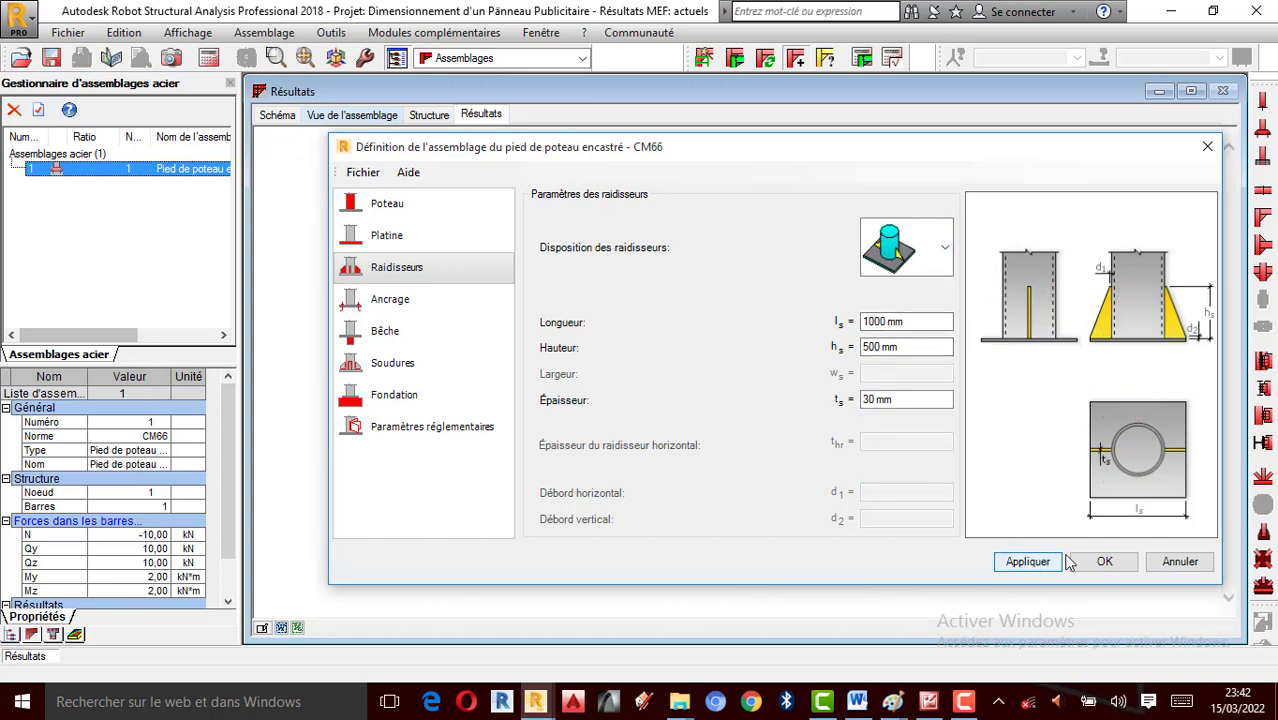
pyautogui.click(1104, 561)
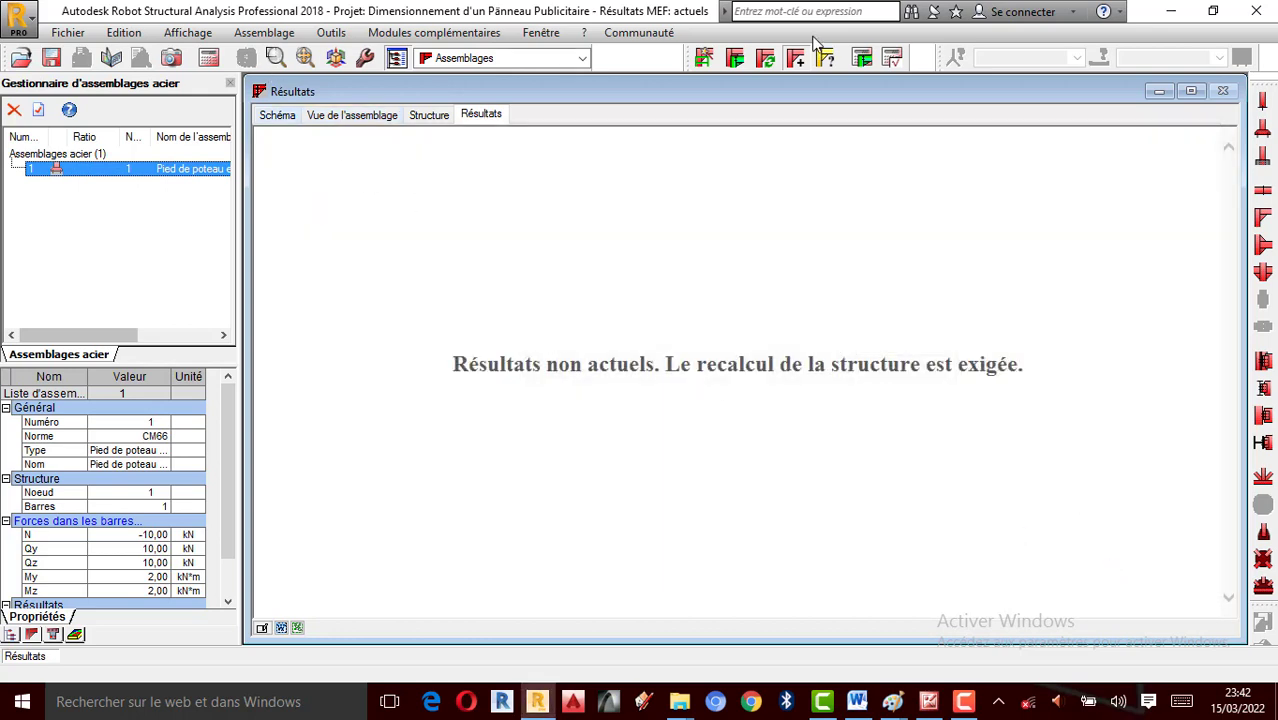
# Recalculate the connection with two opposite stiffeners and look over the note's column-base drawings
pyautogui.click(862, 58)
pyautogui.click(743, 469)
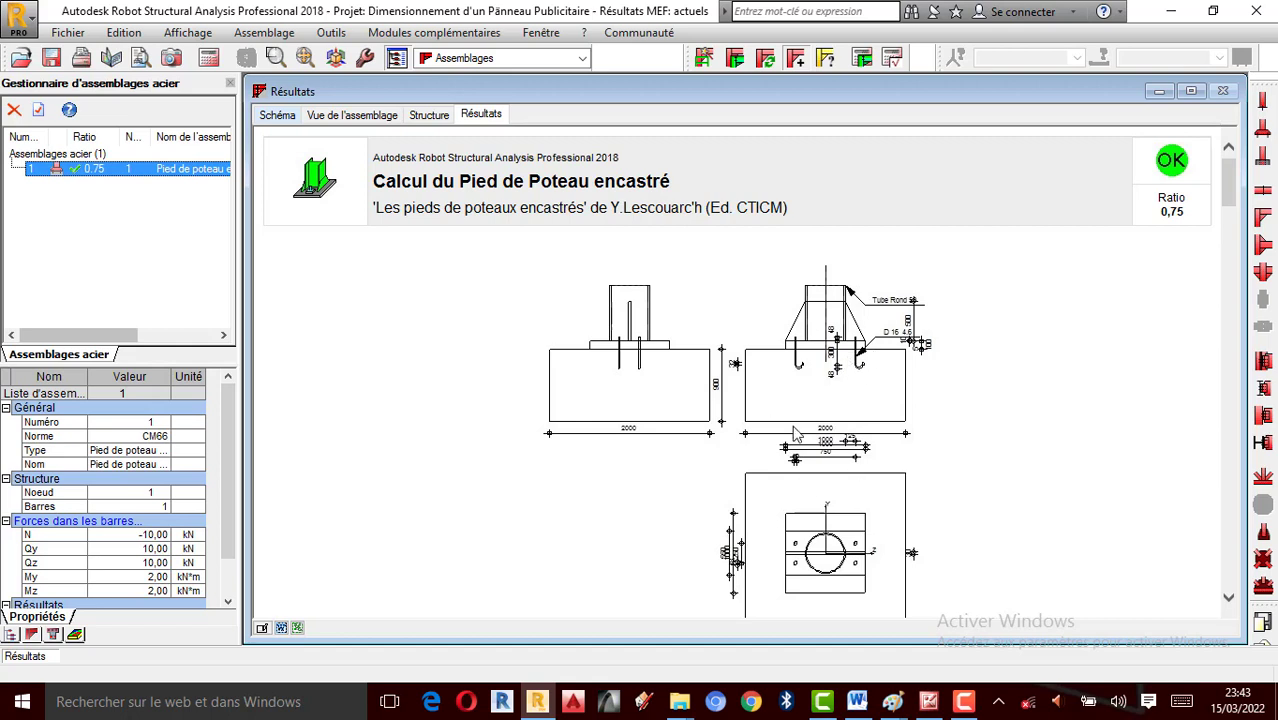
pyautogui.scroll(-1, 798, 432)
pyautogui.scroll(1, 783, 422)
pyautogui.scroll(-5, 728, 418)
pyautogui.scroll(5, 716, 433)
# Change the column base's stiffener arrangement to the four-stiffener layout and recalculate its manual verification with the same internal forces
pyautogui.doubleClick(50, 172)
pyautogui.click(945, 250)
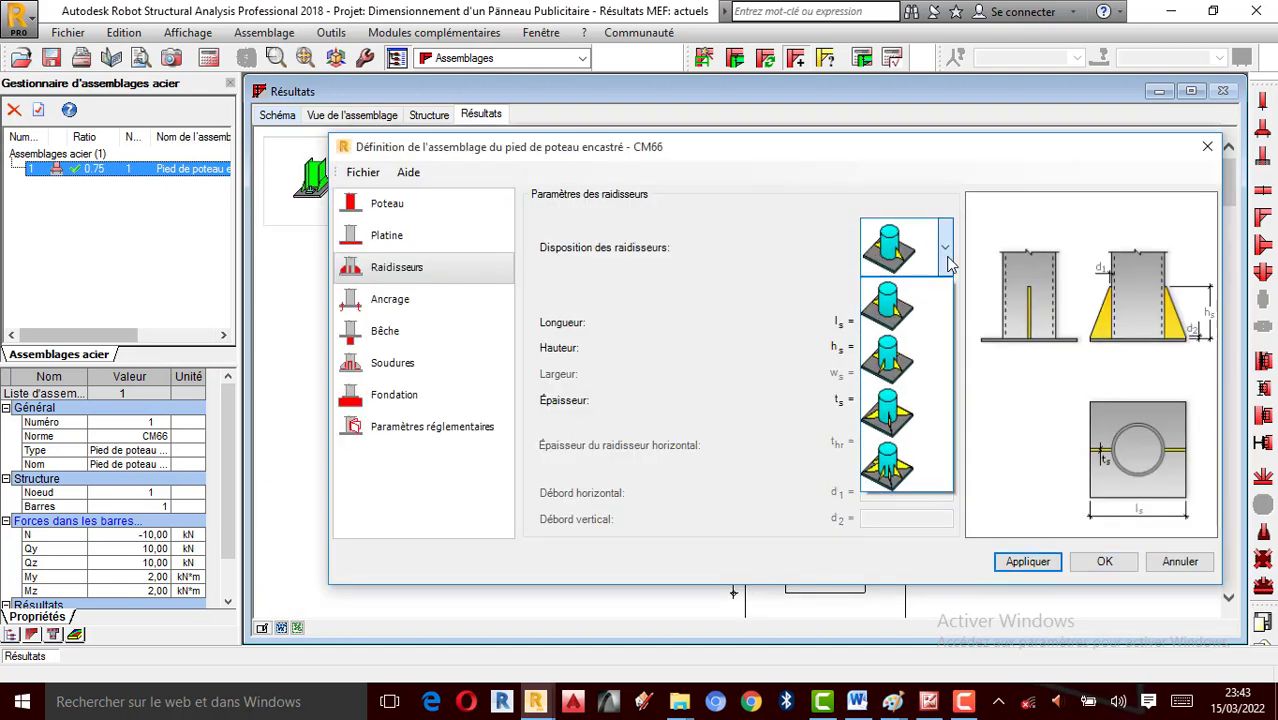
pyautogui.click(903, 358)
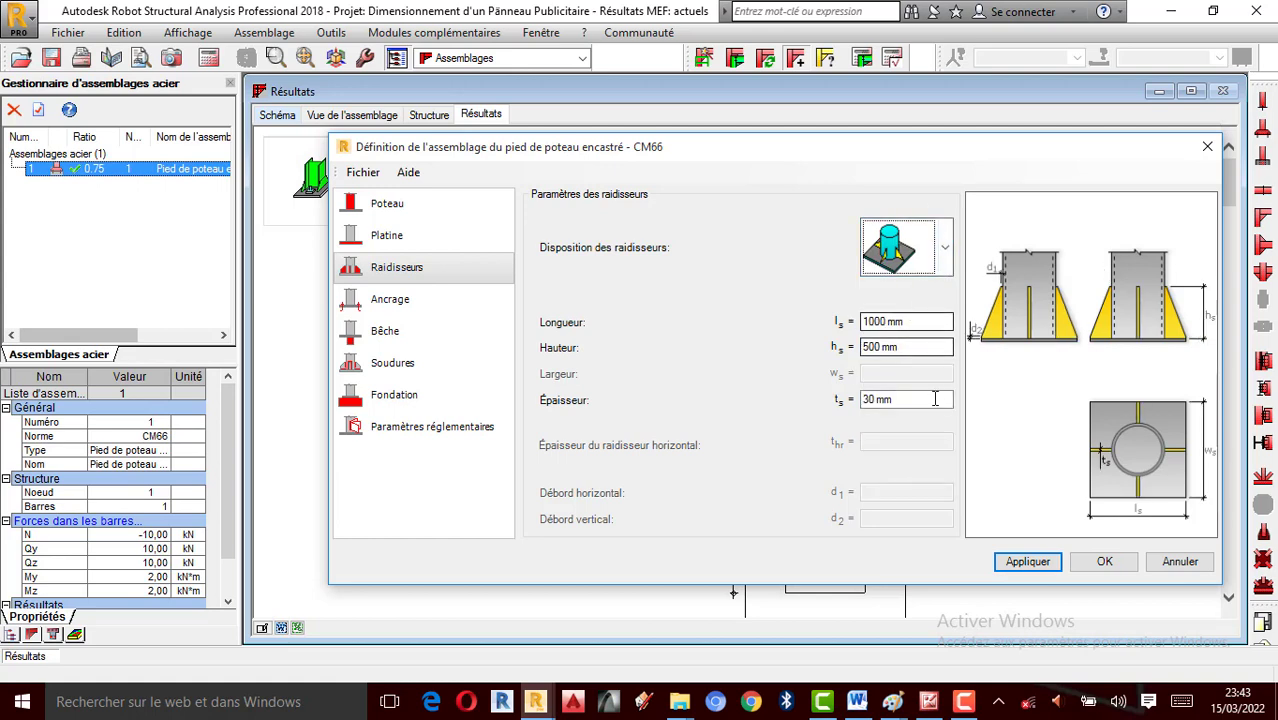
pyautogui.click(1104, 562)
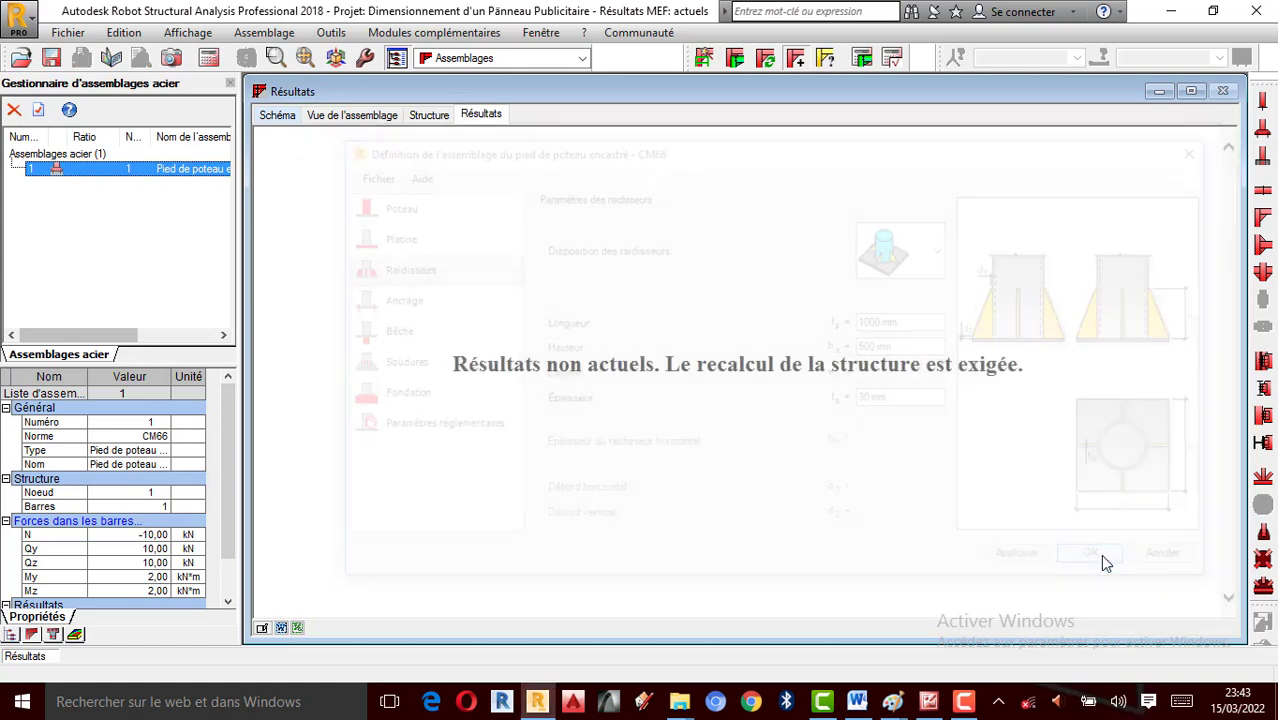
pyautogui.click(890, 62)
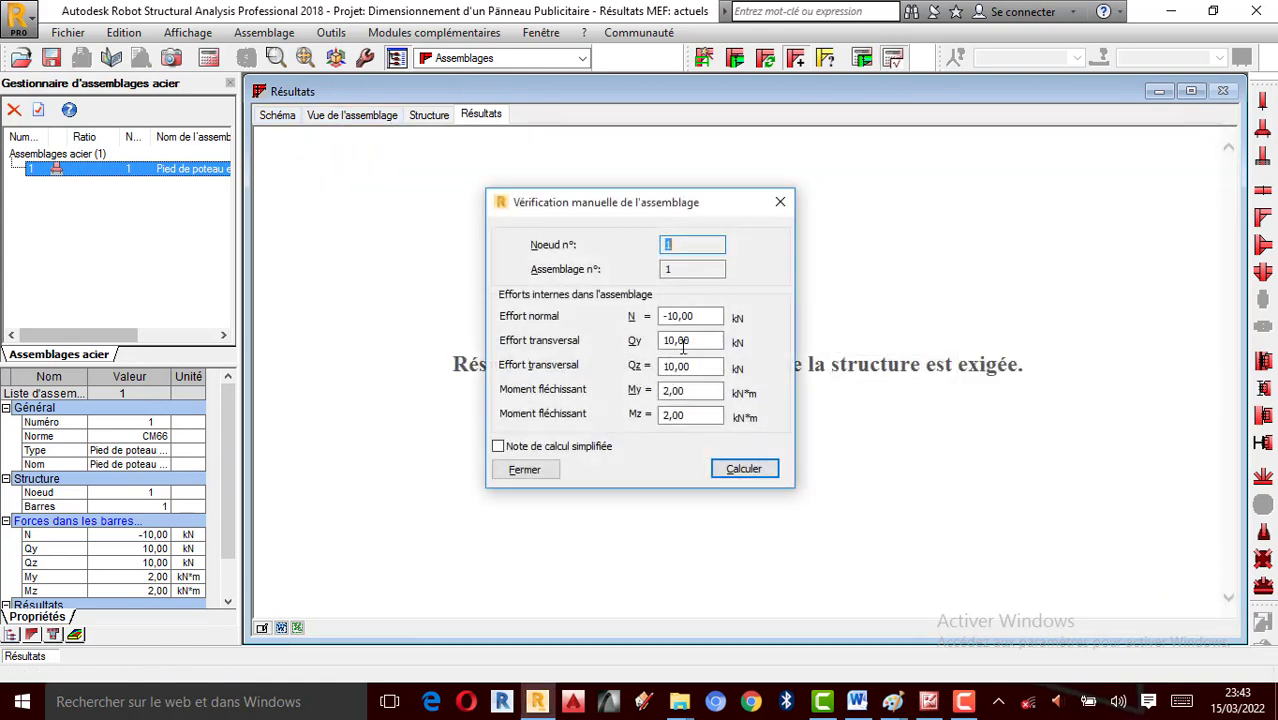
pyautogui.click(745, 469)
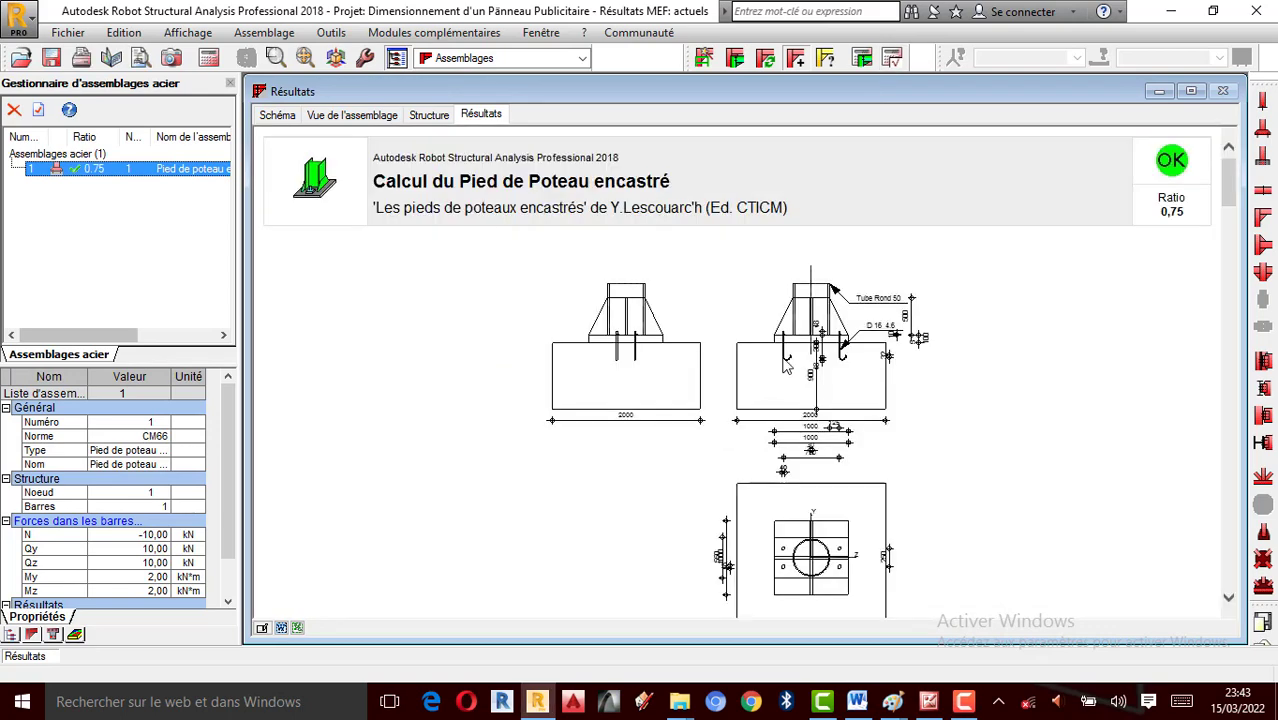
# Review the recalculated note from the anchorage data through the concrete, base plate, stiffener and column checks to the remarks and final ratio
pyautogui.scroll(-15, 787, 367)
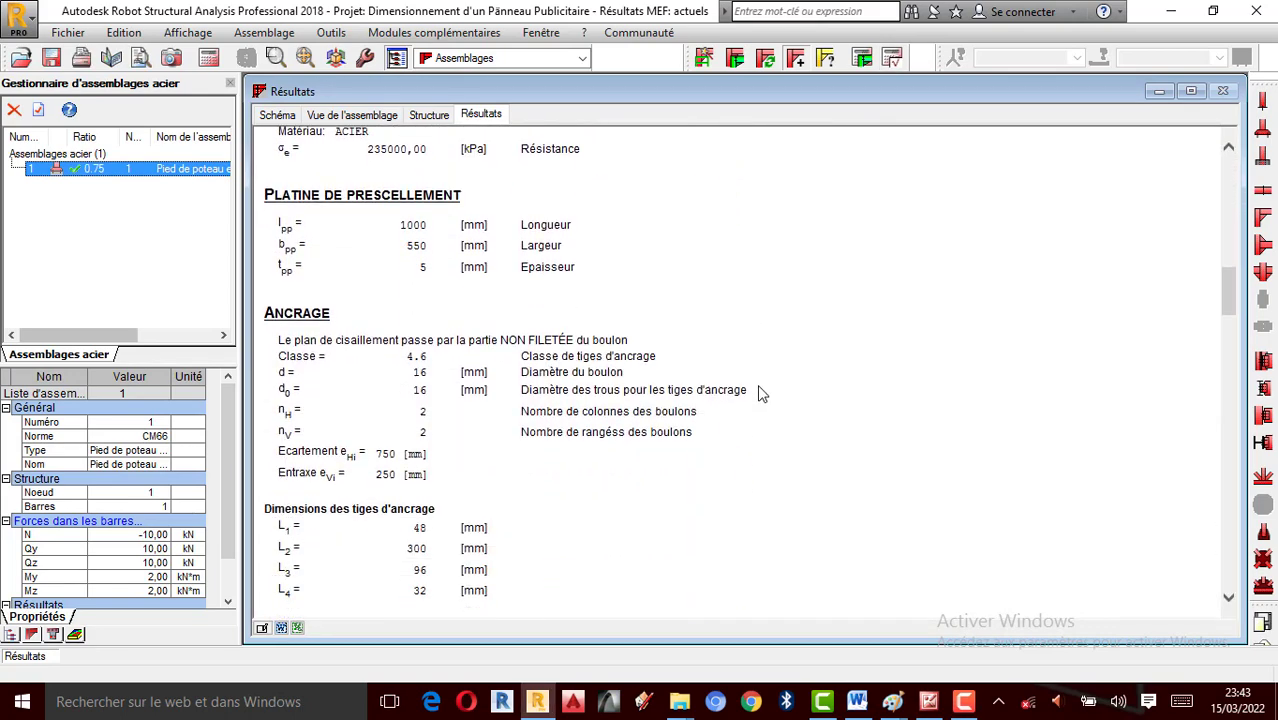
pyautogui.scroll(-20, 759, 393)
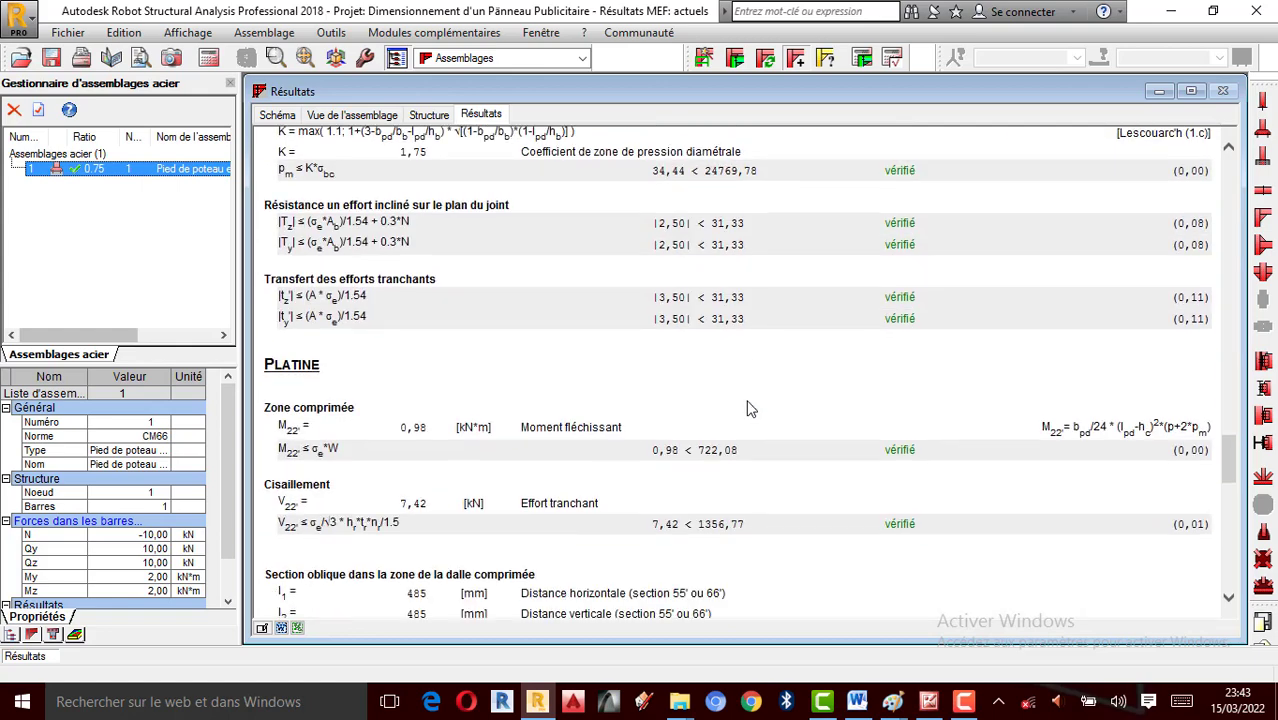
pyautogui.scroll(-15, 750, 408)
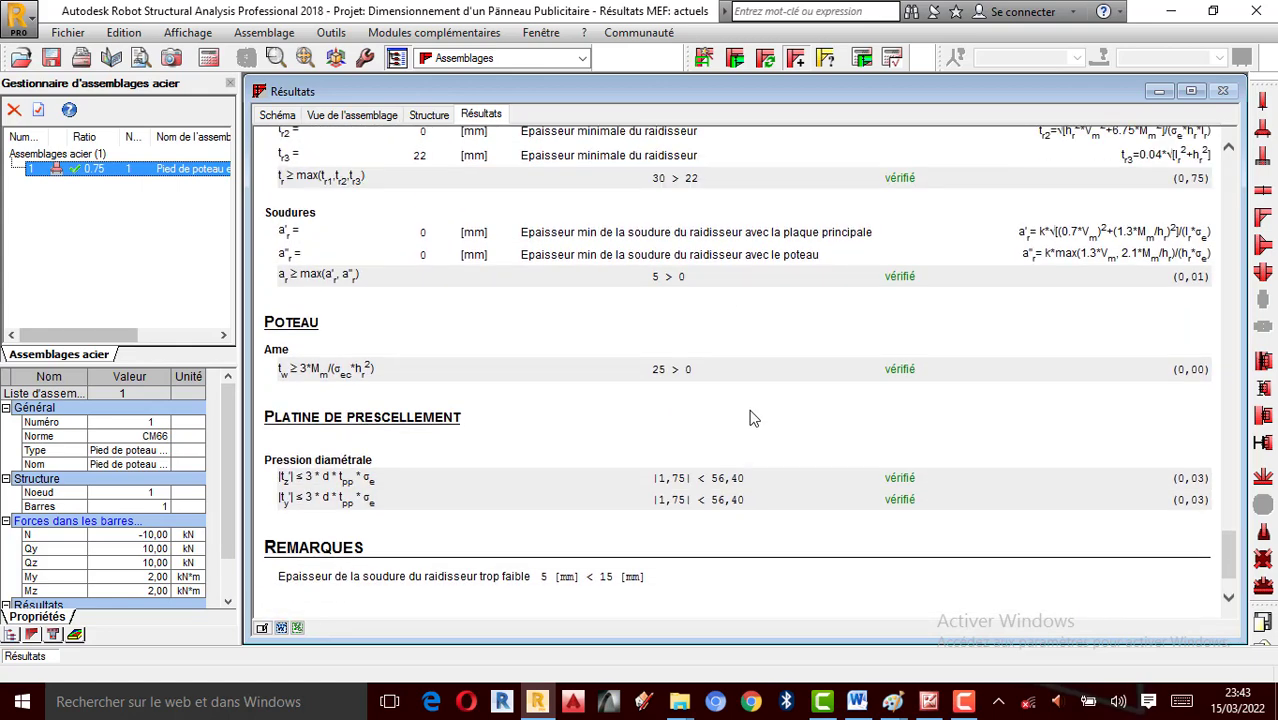
pyautogui.scroll(-2, 753, 418)
pyautogui.scroll(2, 676, 455)
pyautogui.scroll(15, 676, 455)
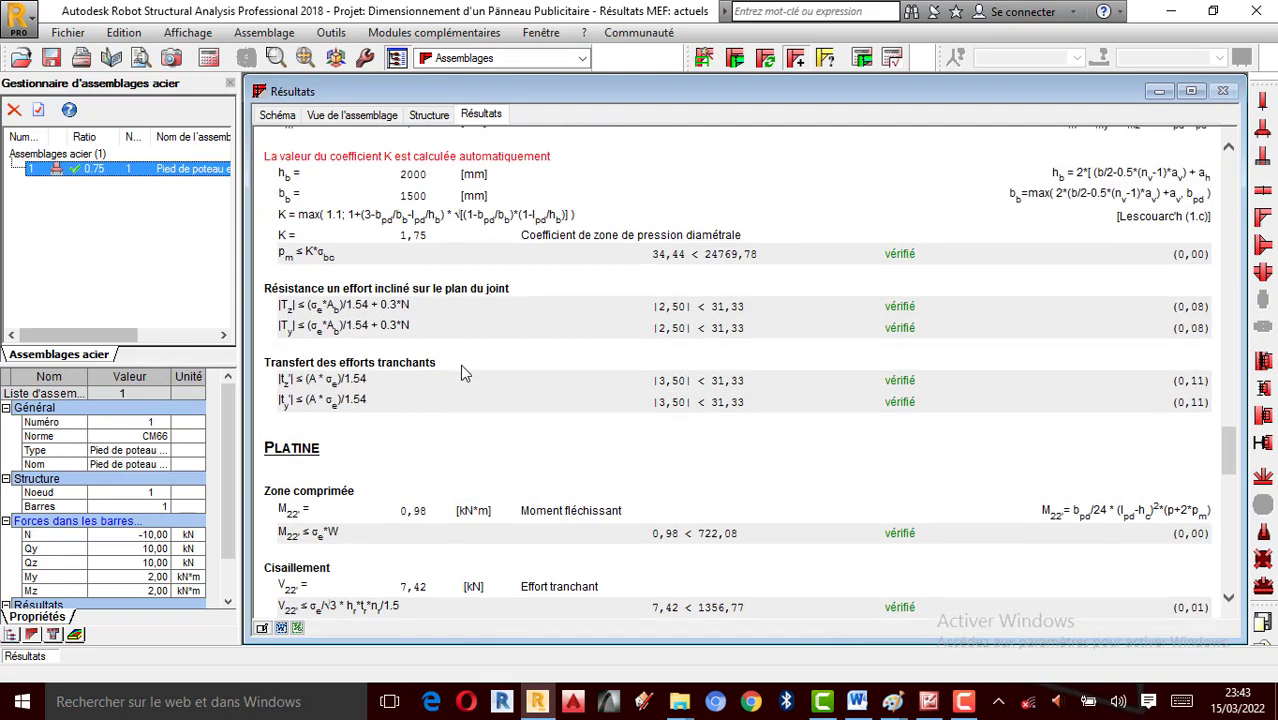
pyautogui.scroll(1, 463, 372)
pyautogui.scroll(-12, 465, 368)
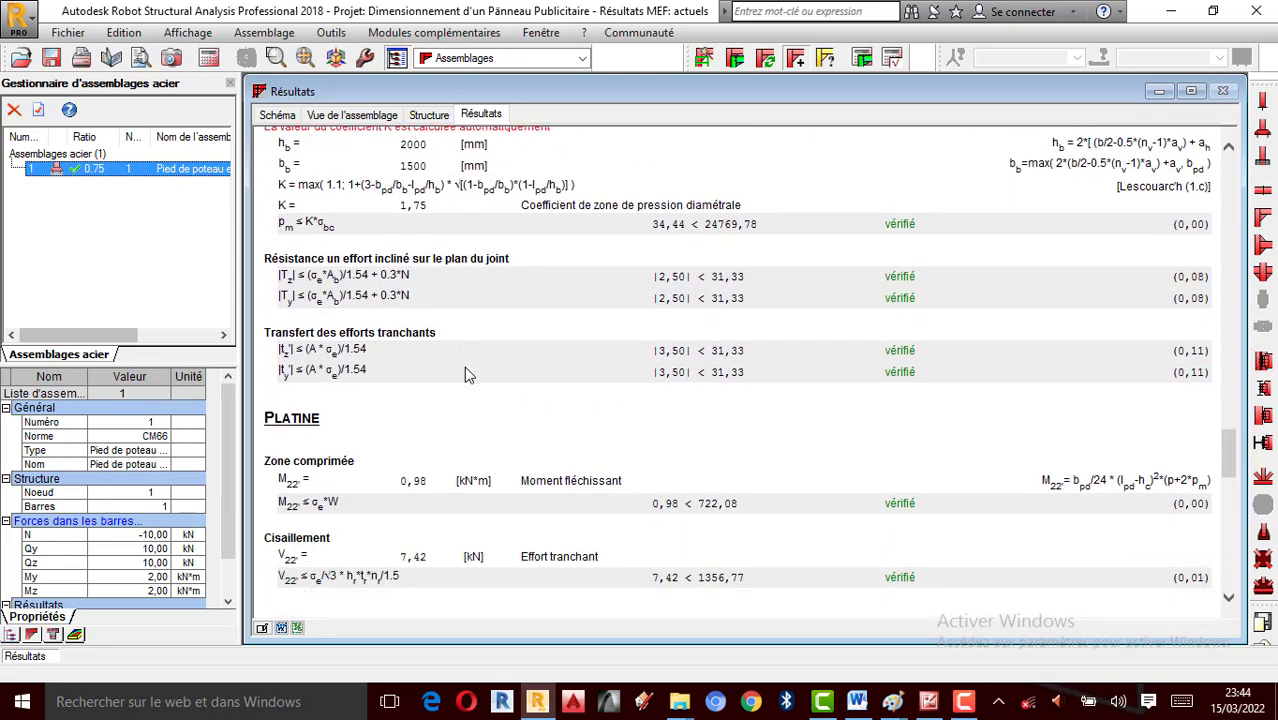
pyautogui.scroll(-4, 474, 364)
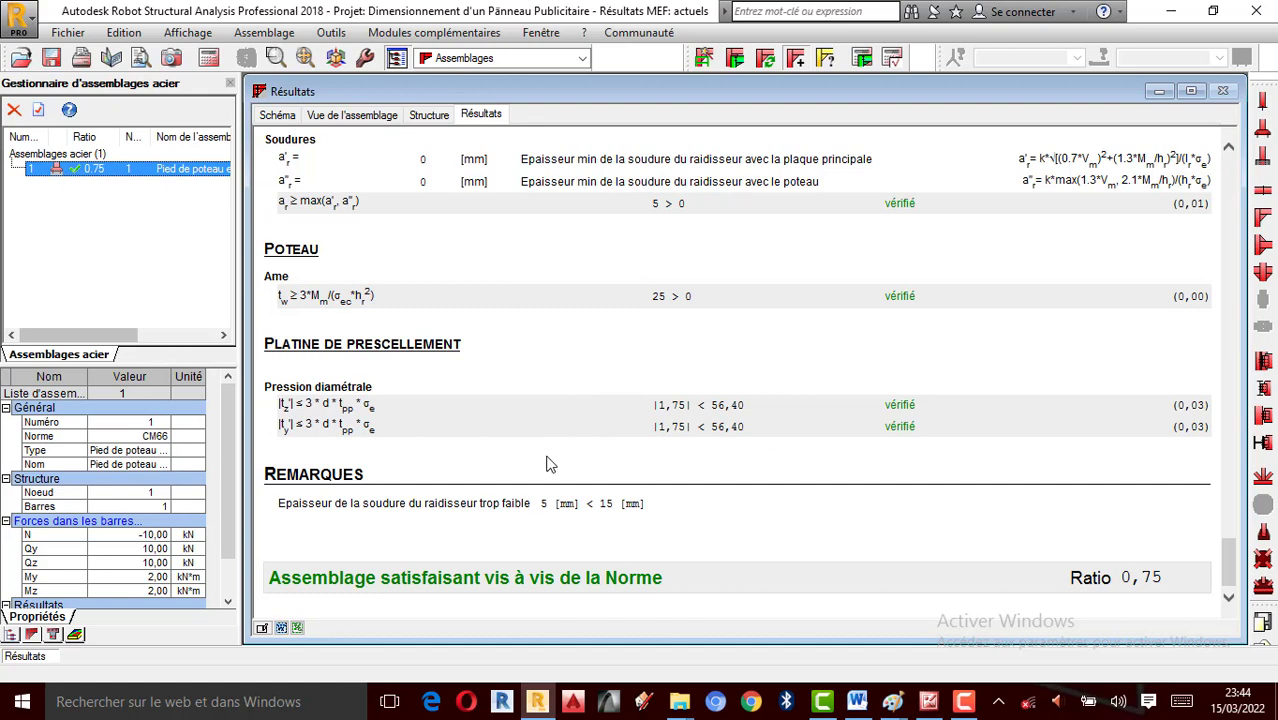
# Go back over the note's stiffener and weld checks, anchorage, base plate and column geometry
pyautogui.scroll(3, 573, 470)
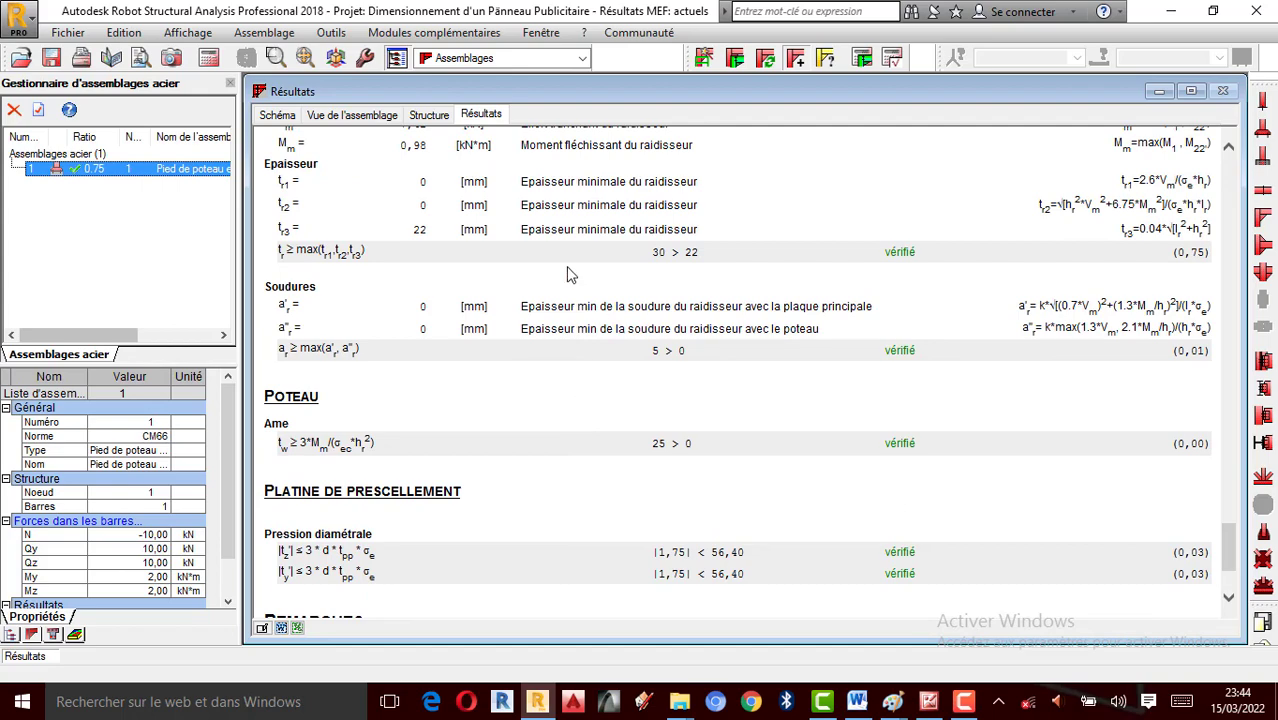
pyautogui.scroll(15, 582, 500)
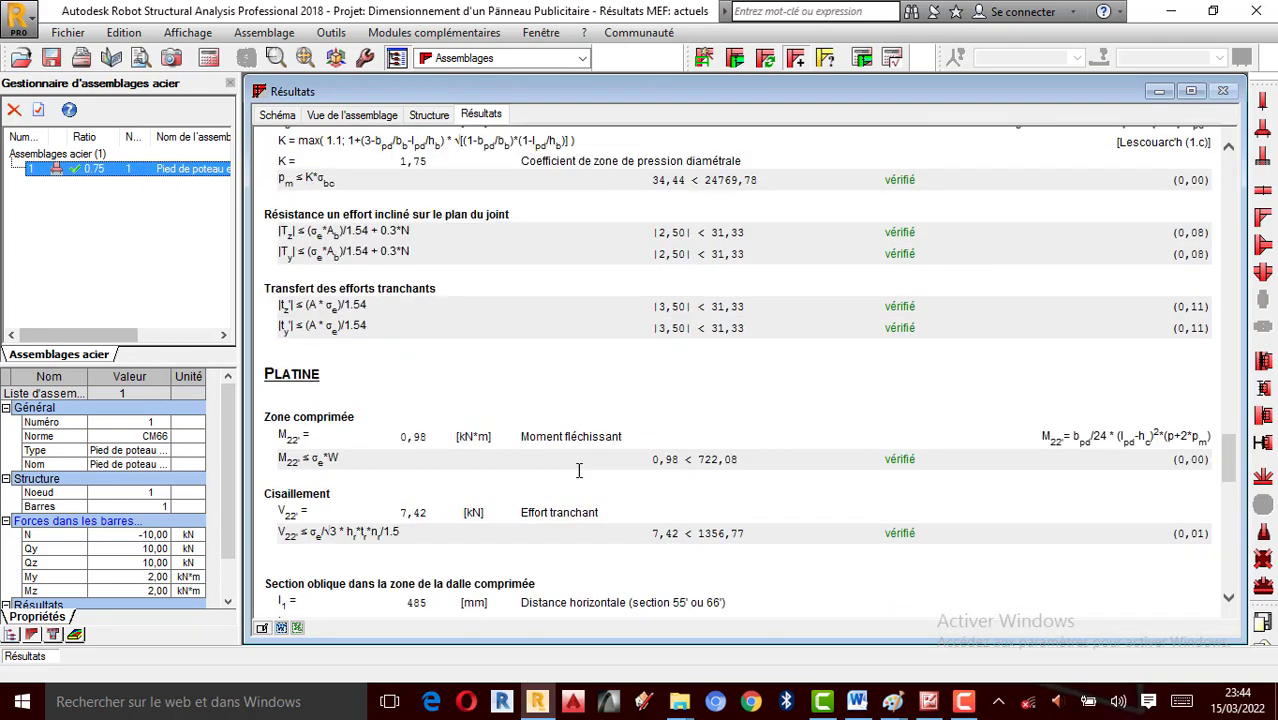
pyautogui.scroll(10, 578, 478)
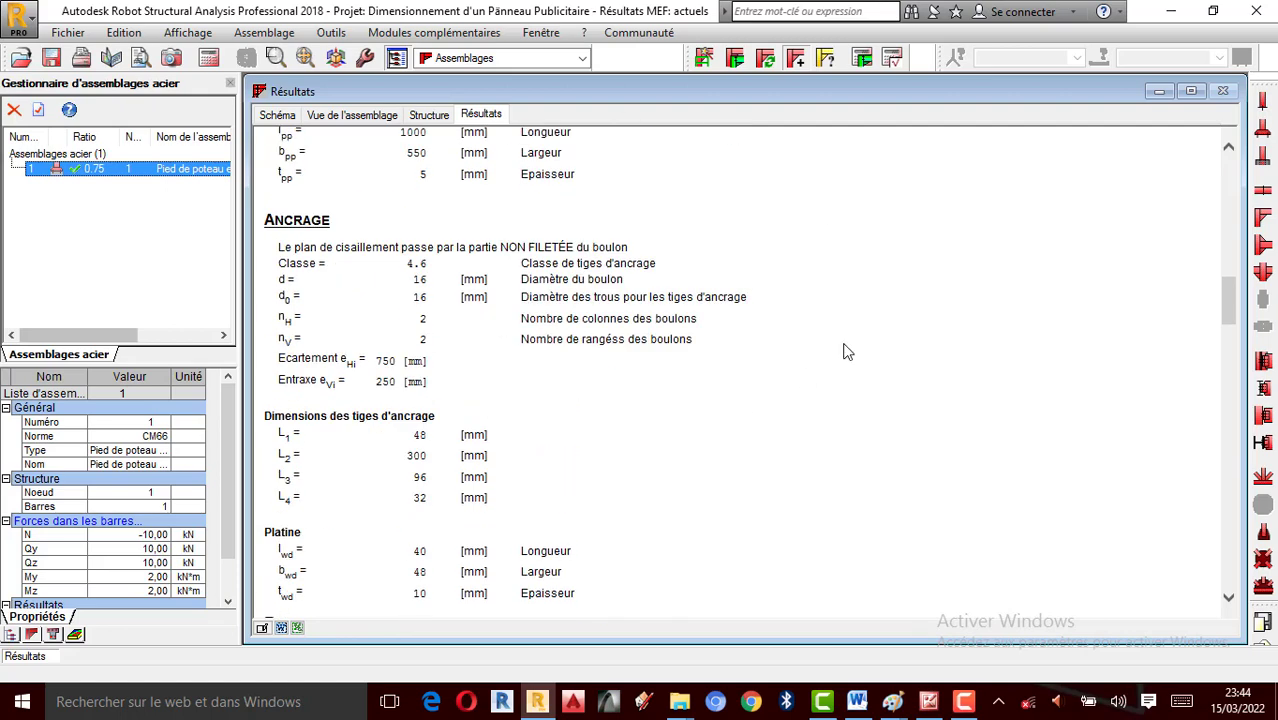
pyautogui.scroll(10, 519, 375)
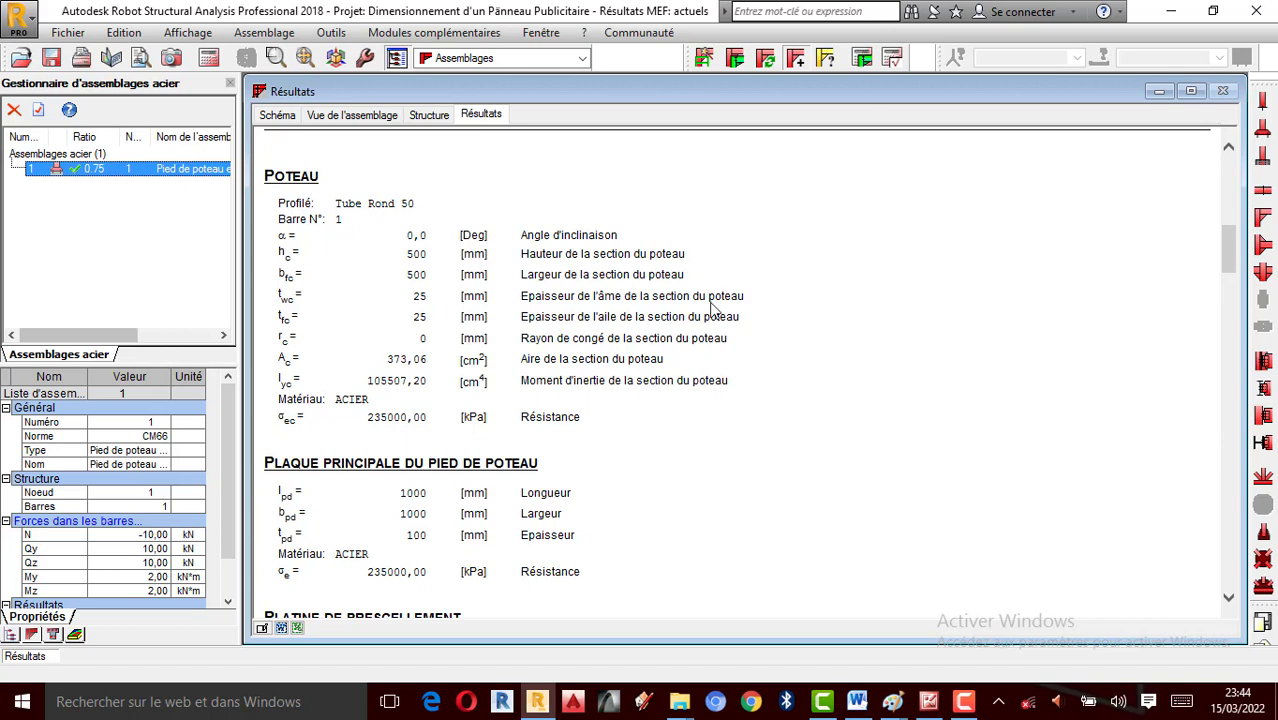
pyautogui.scroll(5, 703, 335)
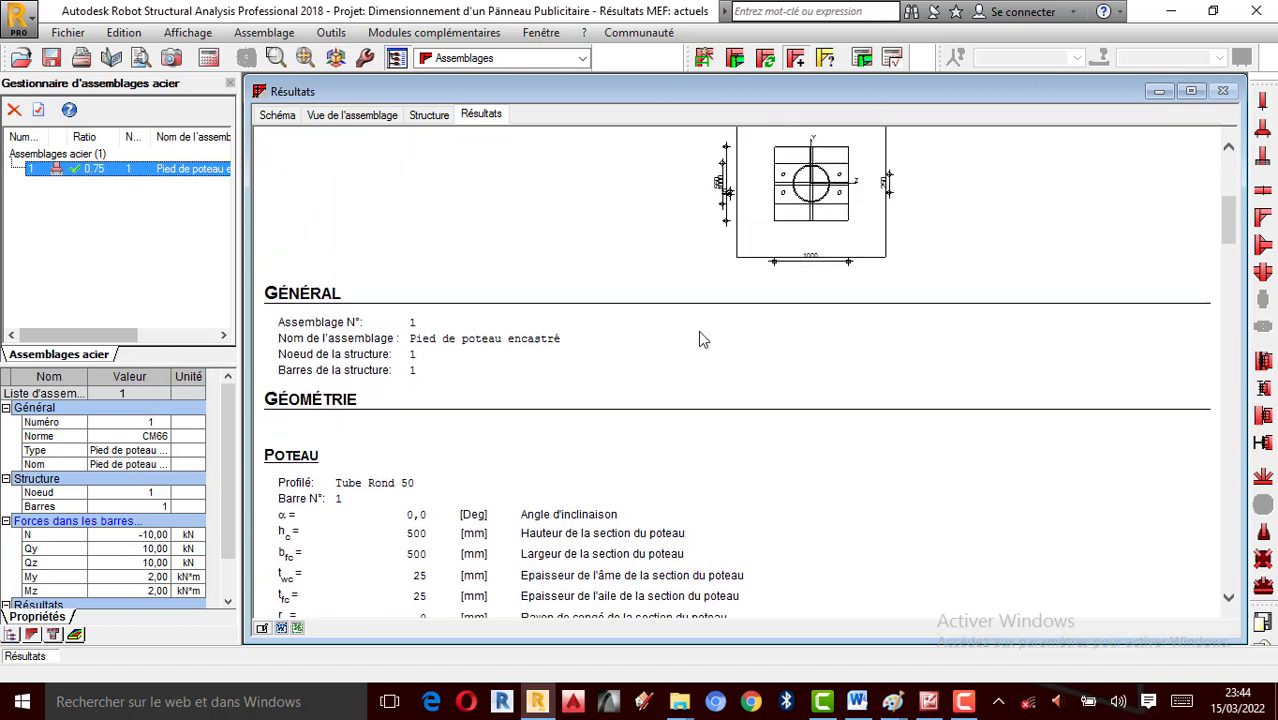
# Return to the Géométrie layout of the advertising panel model and display the bars' section shapes
pyautogui.click(583, 59)
pyautogui.click(482, 91)
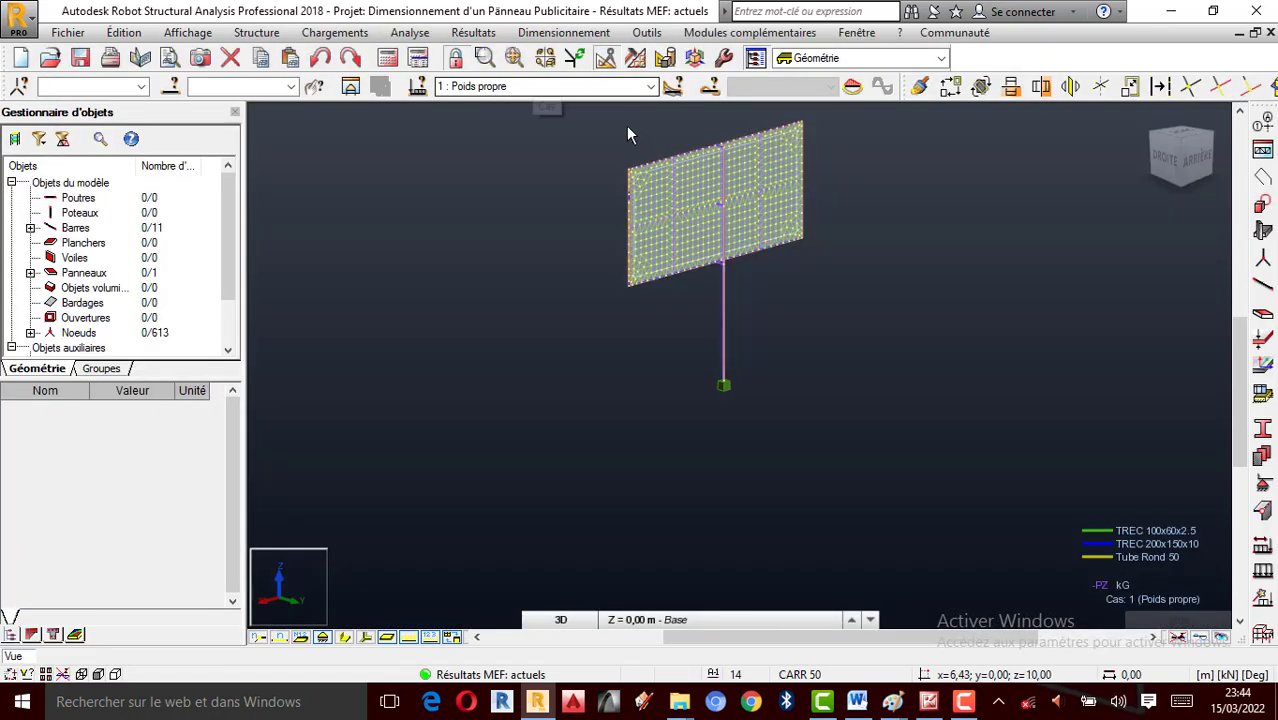
pyautogui.click(636, 88)
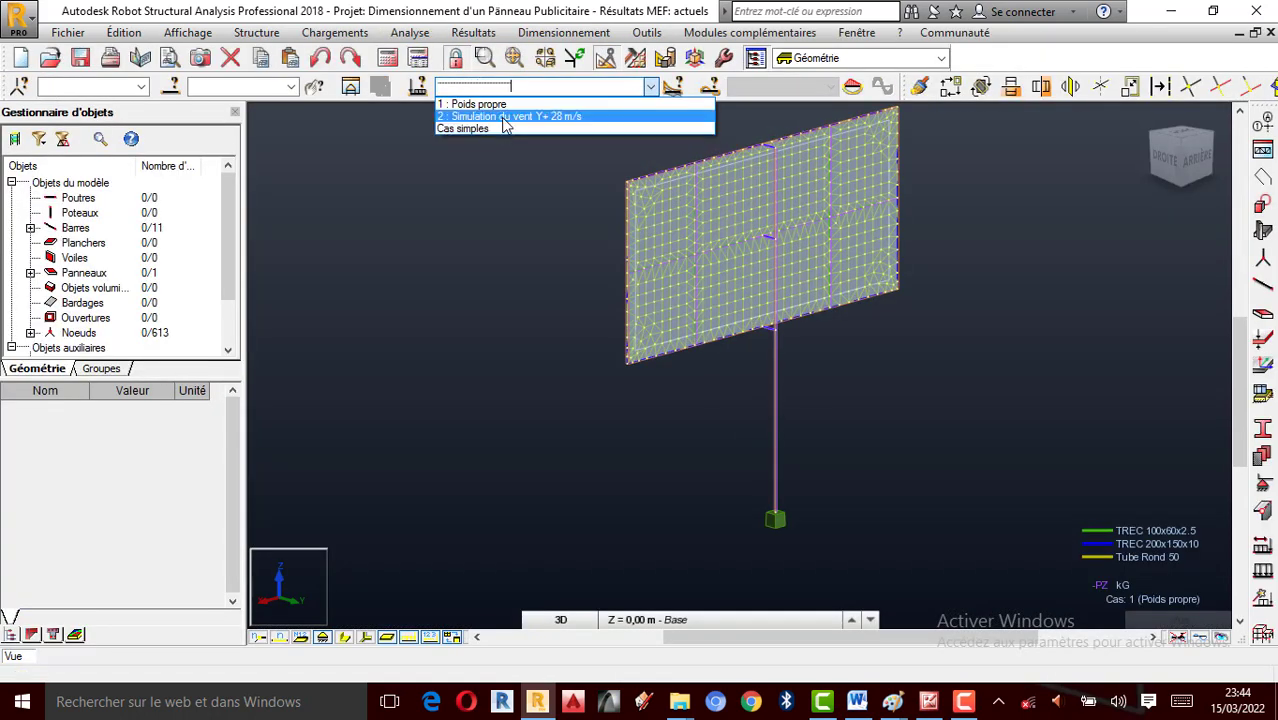
pyautogui.click(347, 637)
# Display load case 2, Simulation du vent Y+ 28 m/s, and inspect the wind pressure on the panel's face
pyautogui.click(650, 87)
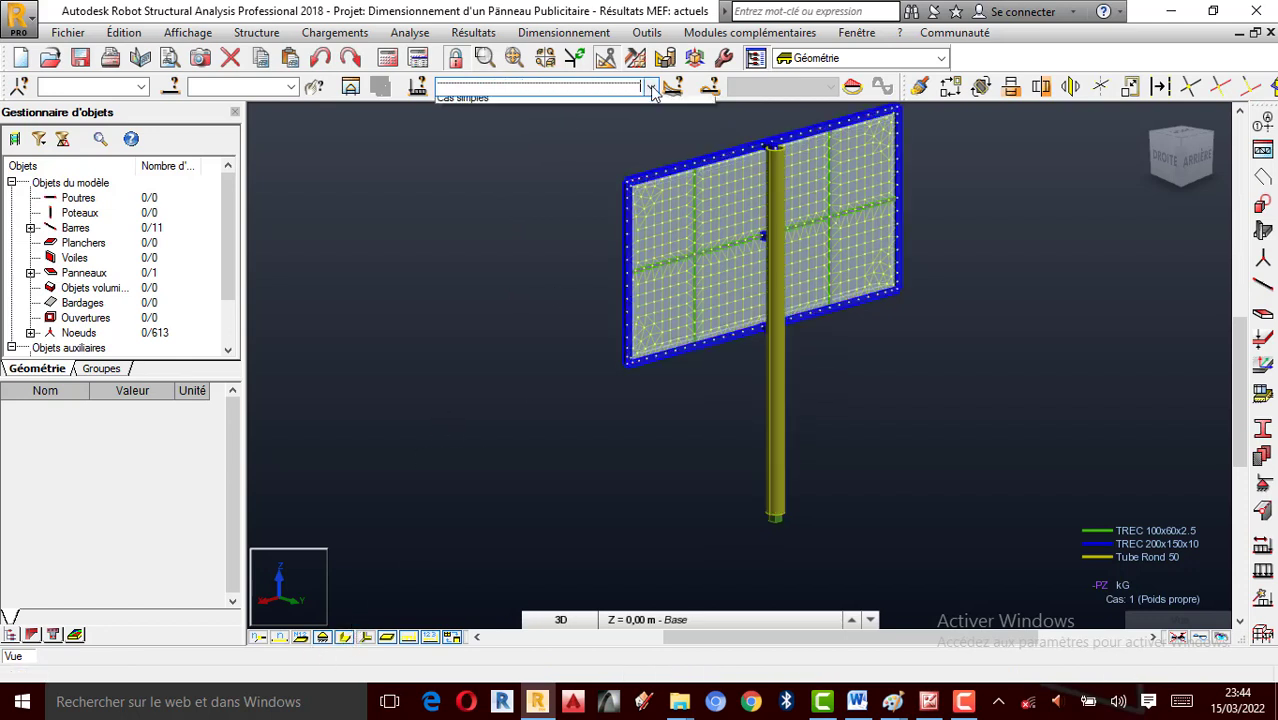
pyautogui.click(489, 127)
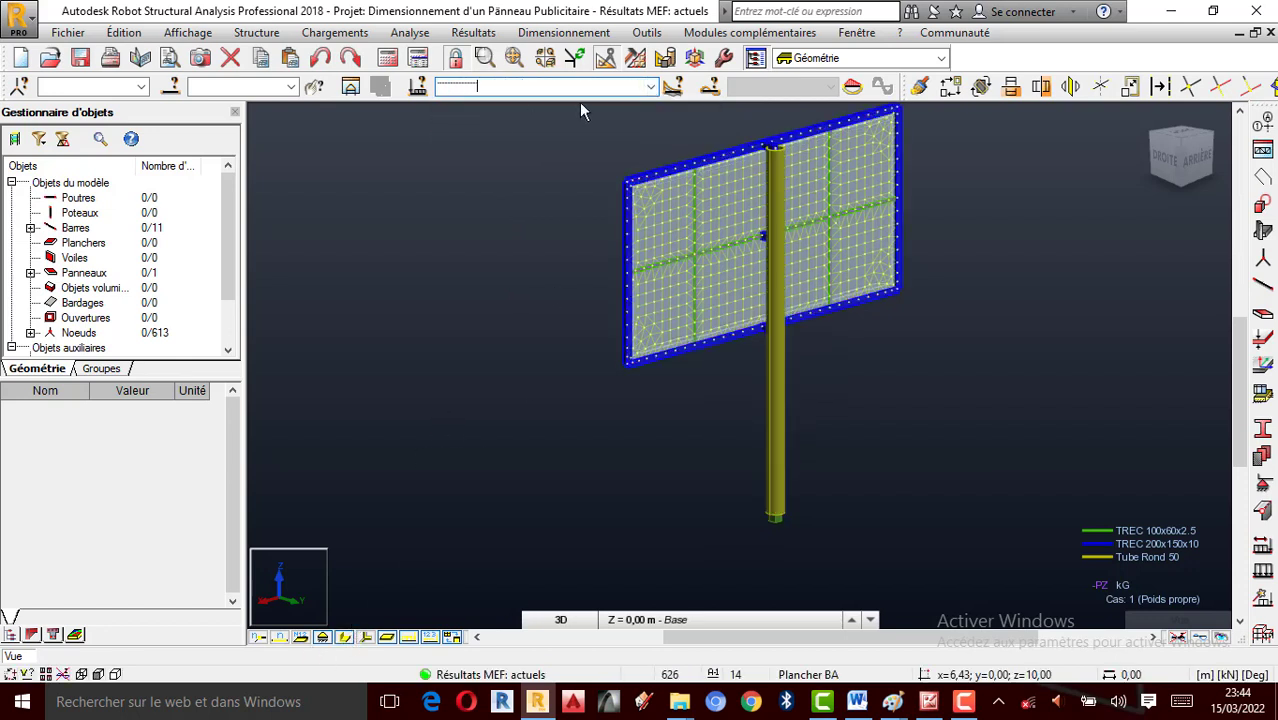
pyautogui.click(650, 87)
pyautogui.click(510, 117)
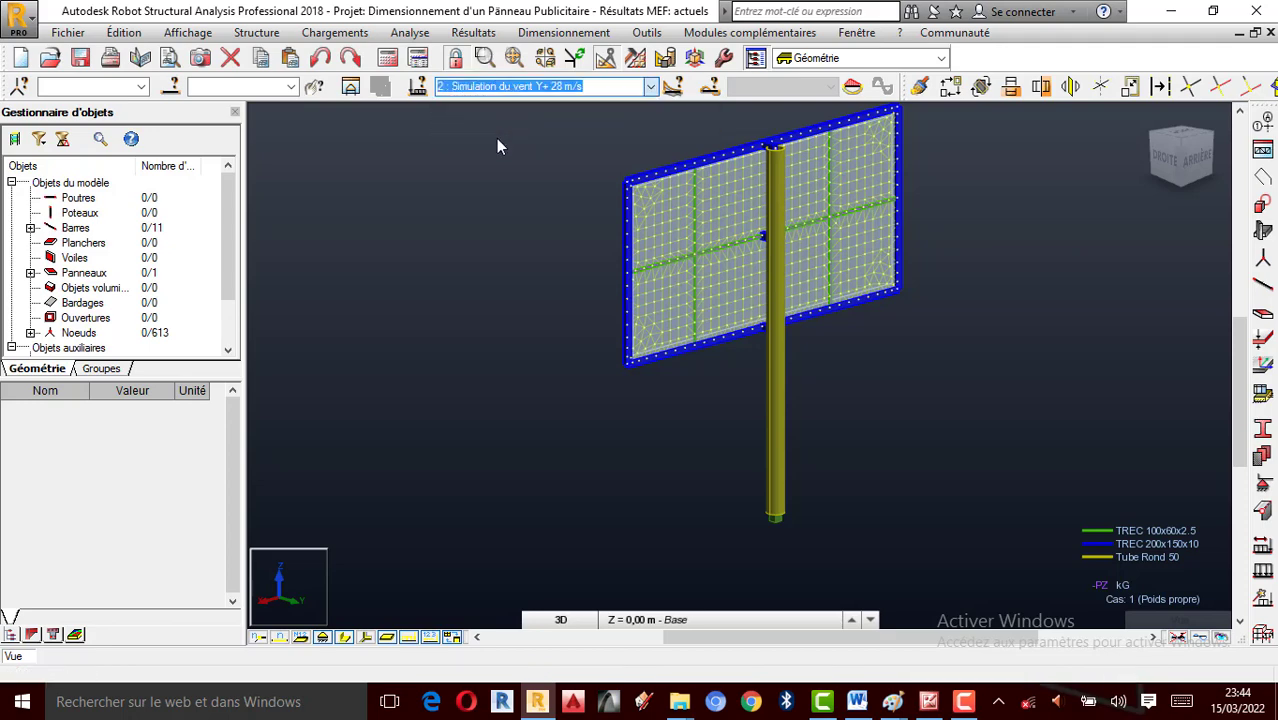
pyautogui.moveTo(895, 232); pyautogui.dragTo(712, 465)
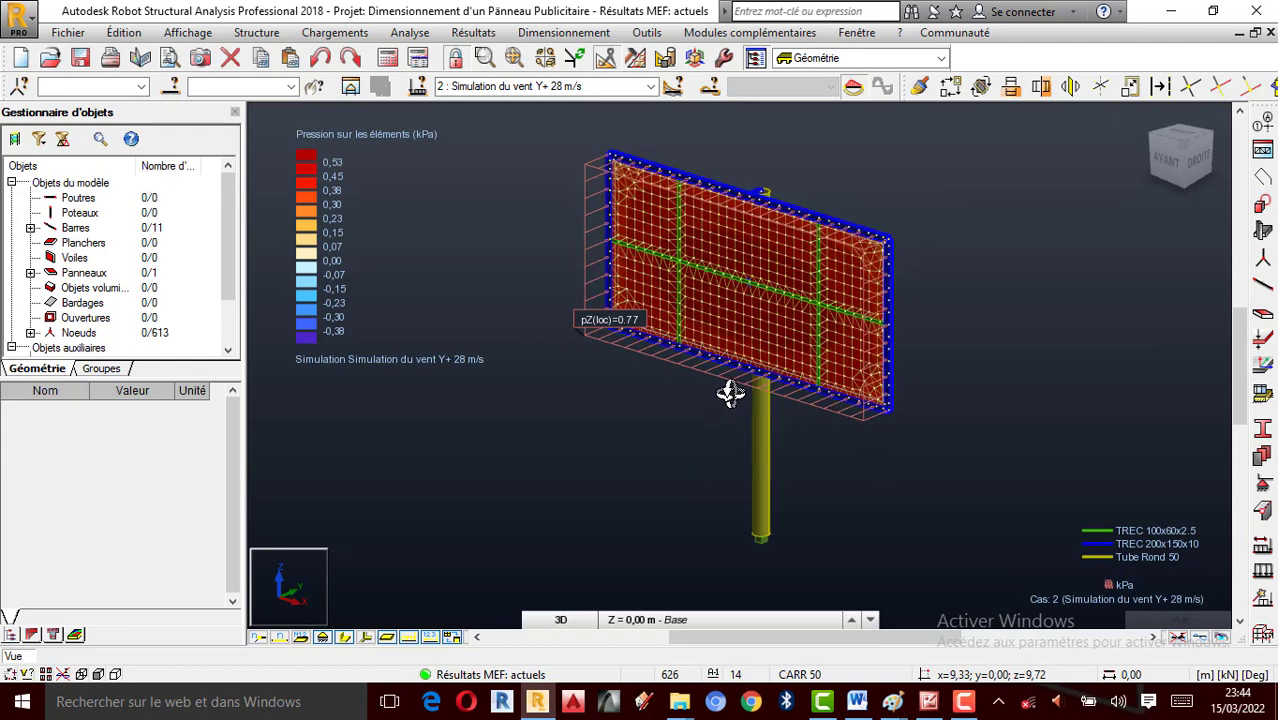
pyautogui.rightClick(1003, 293)
pyautogui.click(956, 306)
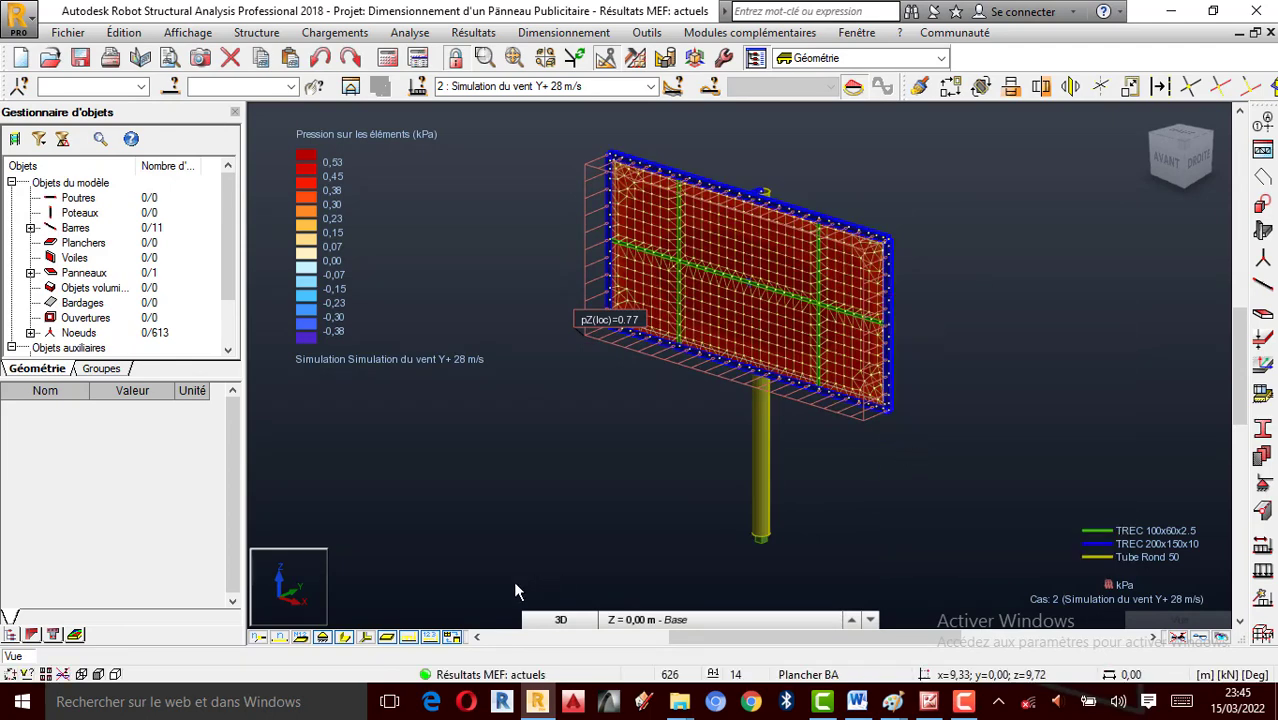
pyautogui.moveTo(678, 625)
pyautogui.keyDown('shift'); pyautogui.mouseDown(button='middle')
pyautogui.moveTo(778, 538)
pyautogui.moveTo(757, 540)
pyautogui.moveTo(864, 548)
pyautogui.moveTo(968, 467)
pyautogui.mouseUp(button='middle'); pyautogui.keyUp('shift')
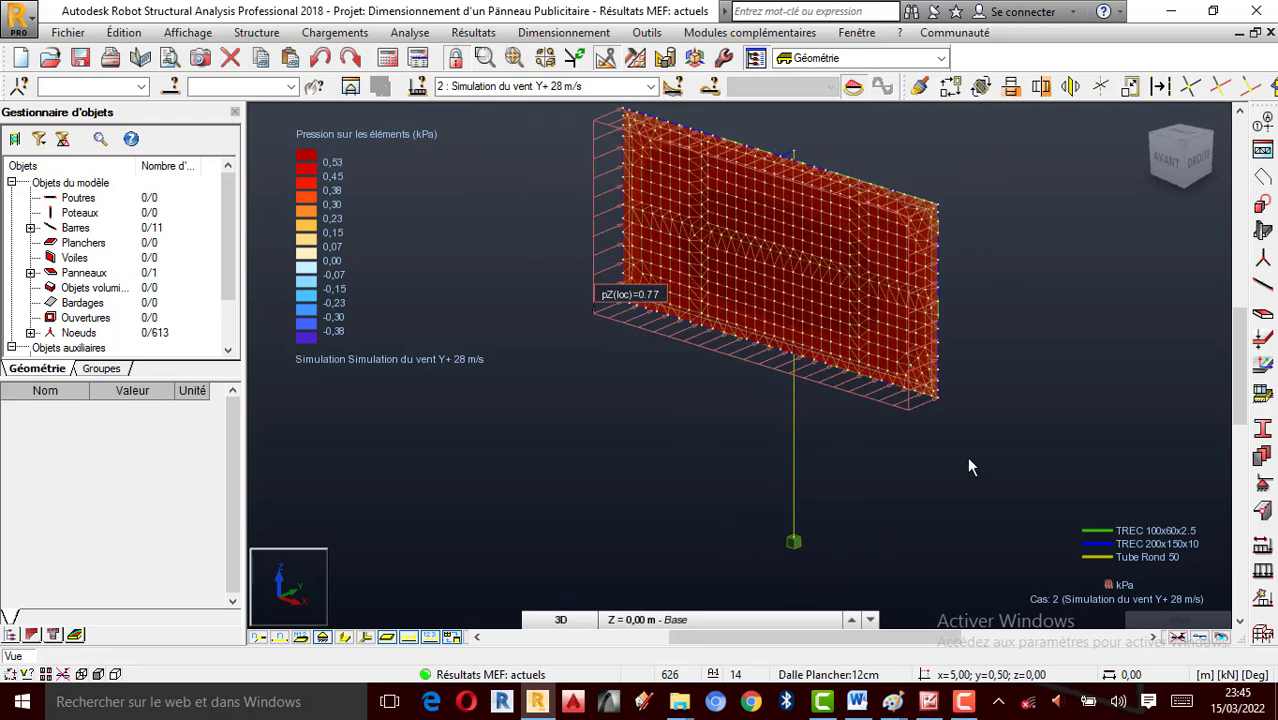
# Display the Force Fx diagram on the bars for the wind case and inspect the panel from its other side
pyautogui.click(473, 32)
pyautogui.click(490, 100)
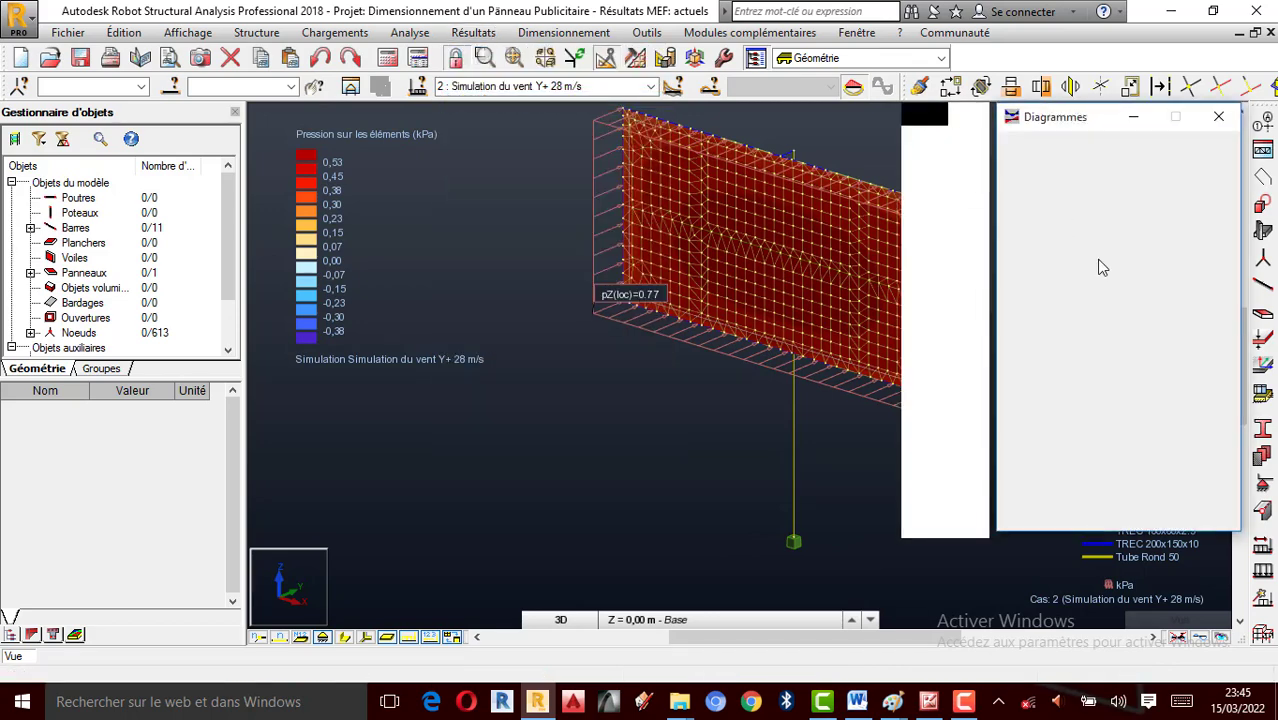
pyautogui.click(1050, 217)
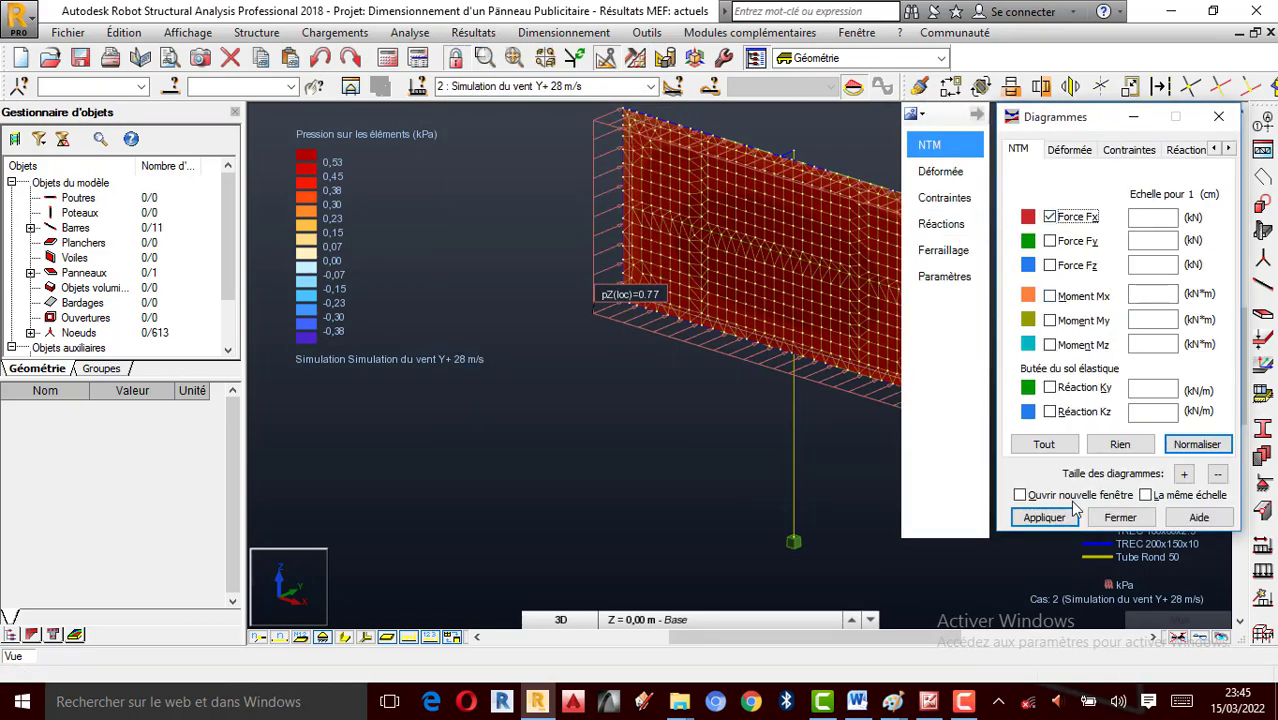
pyautogui.click(1043, 517)
pyautogui.scroll(-2, 600, 339)
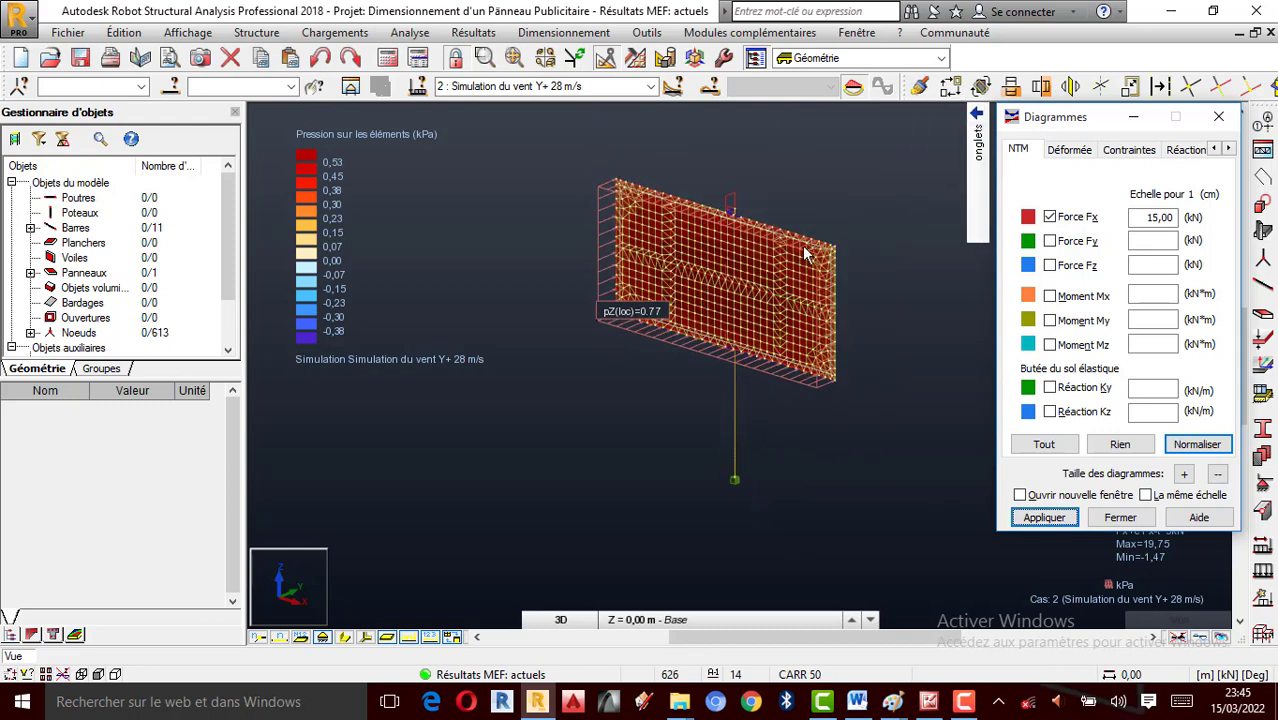
pyautogui.rightClick(766, 226)
pyautogui.click(790, 297)
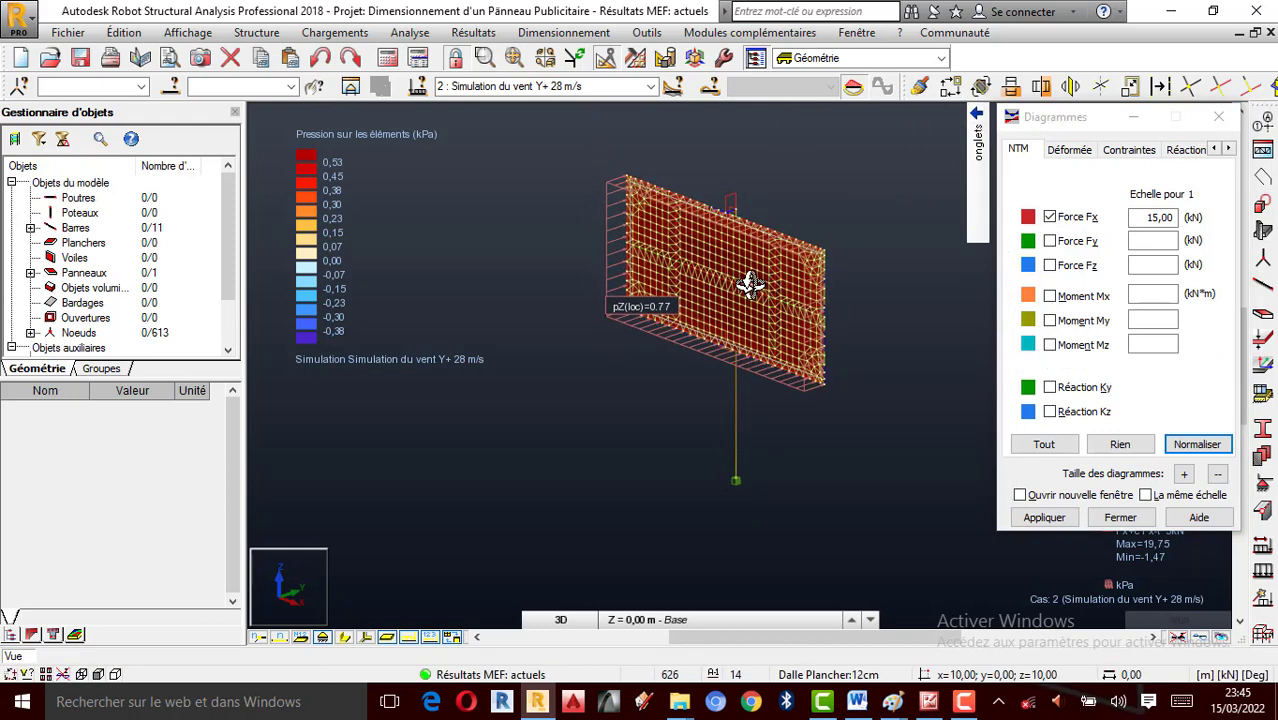
pyautogui.moveTo(750, 284); pyautogui.dragTo(702, 278)
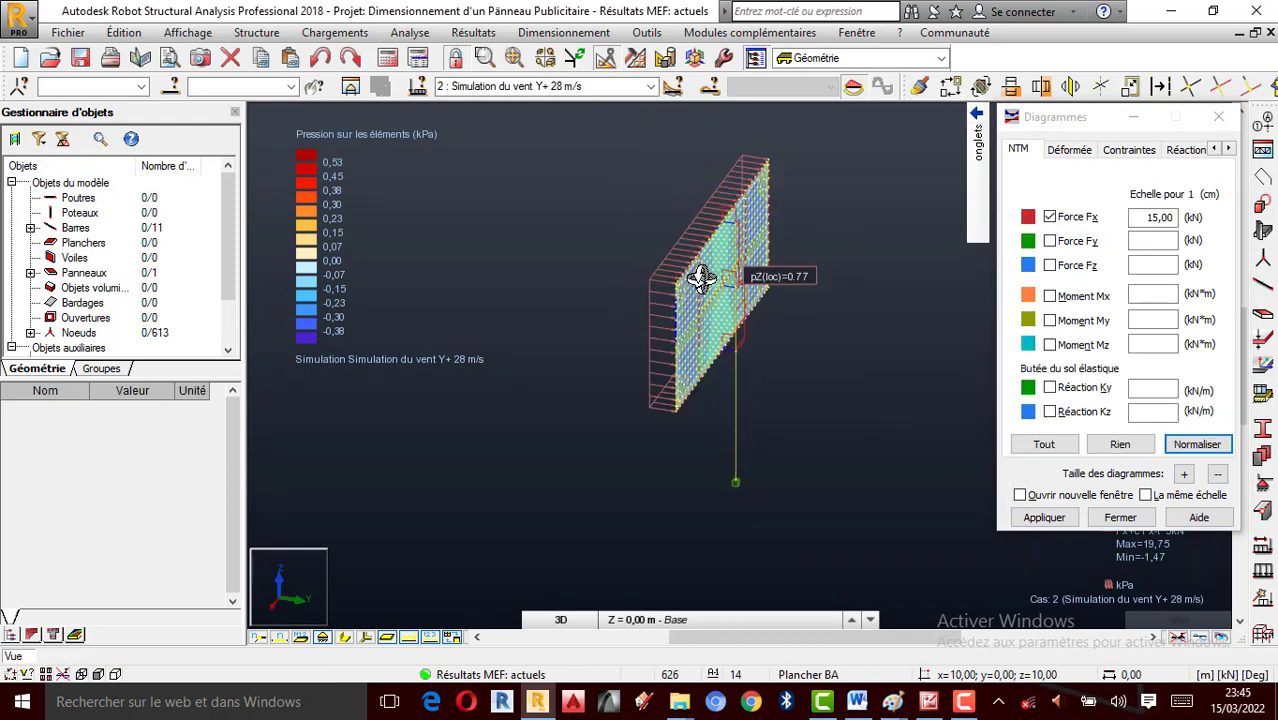
# Label the diagrams with value descriptions at local extremes and differentiate positive from negative values
pyautogui.click(1229, 149)
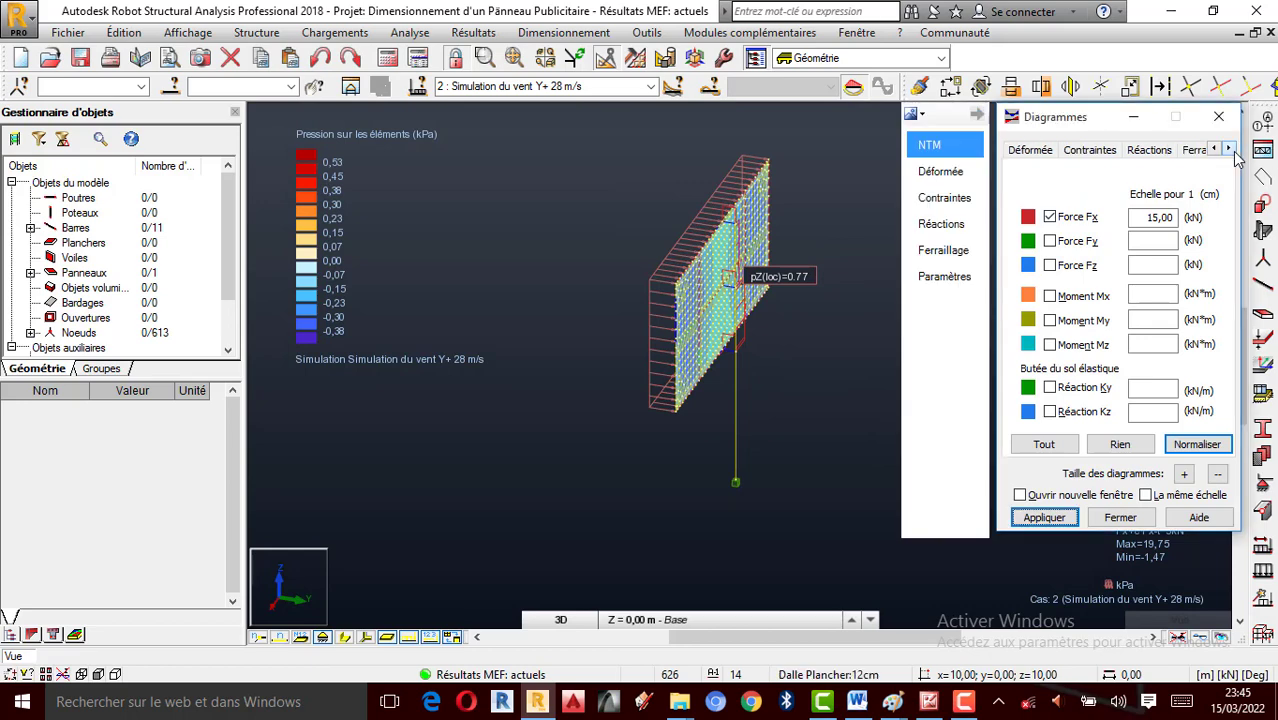
pyautogui.click(1229, 149)
pyautogui.click(1229, 149)
pyautogui.click(1147, 148)
pyautogui.click(1088, 236)
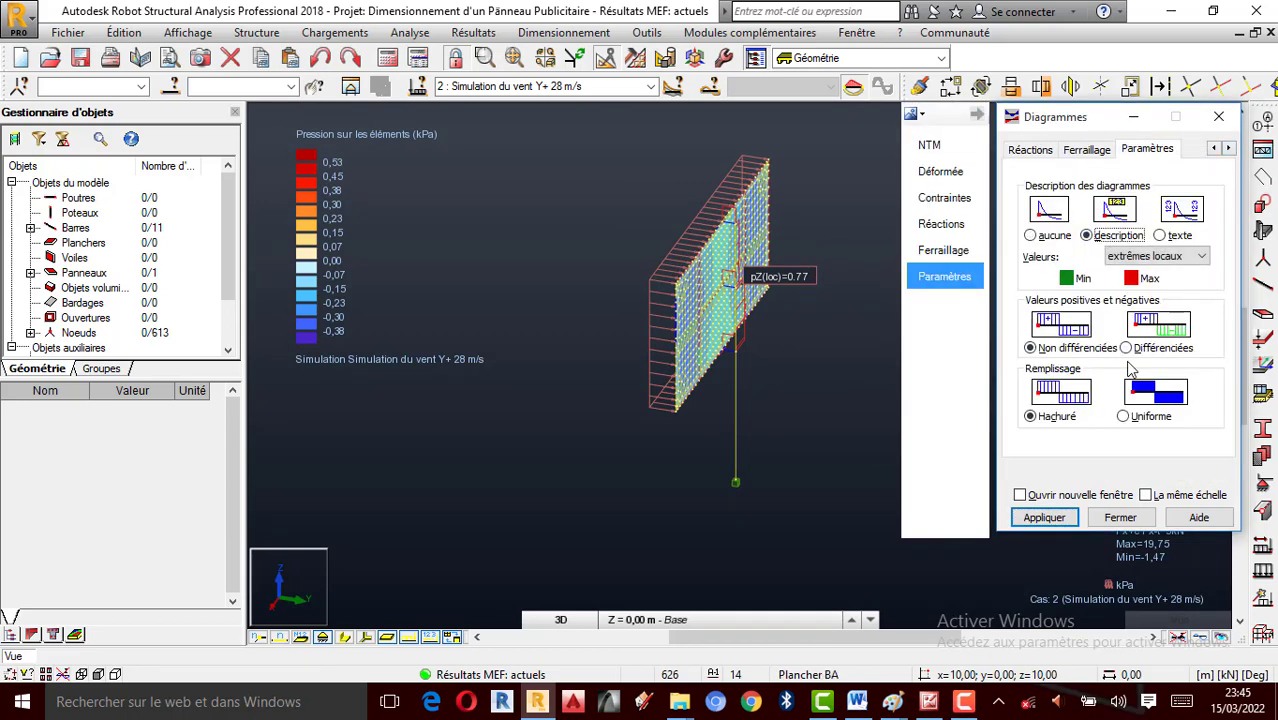
pyautogui.click(1142, 348)
pyautogui.click(1045, 517)
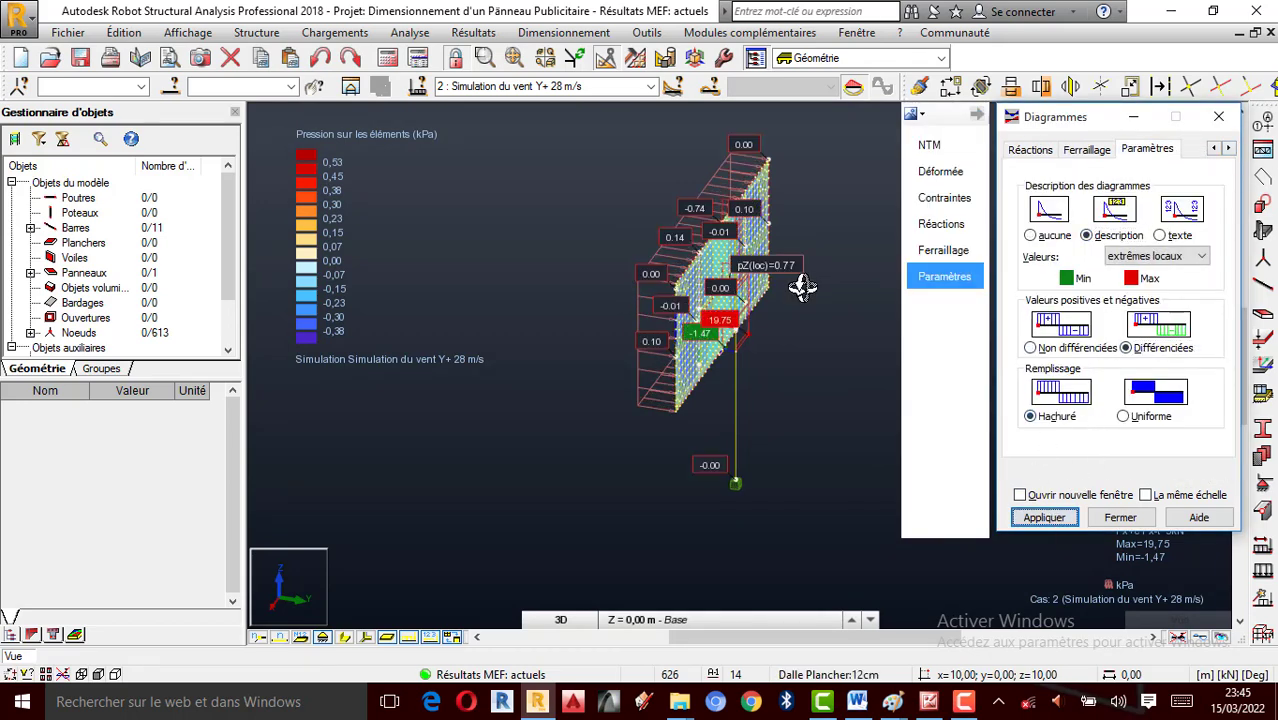
pyautogui.moveTo(787, 342); pyautogui.dragTo(765, 374)
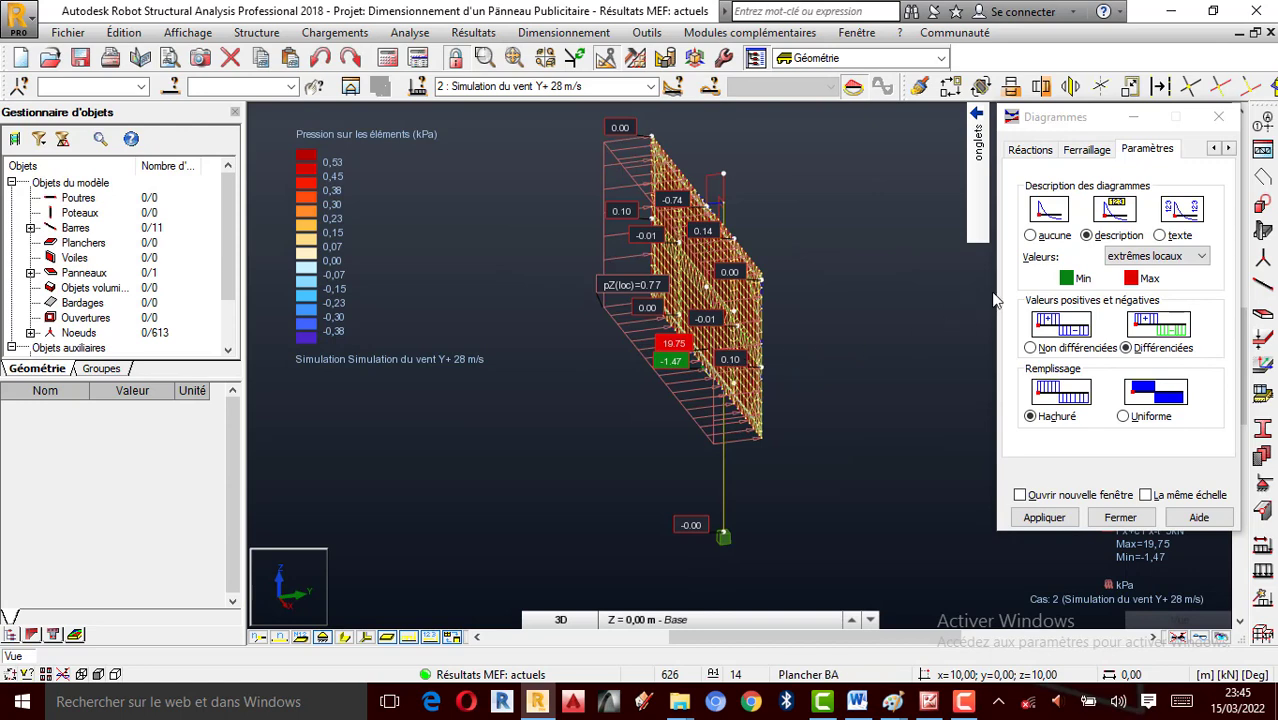
# Replace the Fx diagram with the Force Fy diagram and inspect it along the column and frame
pyautogui.moveTo(984, 182)
pyautogui.click(940, 171)
pyautogui.click(930, 146)
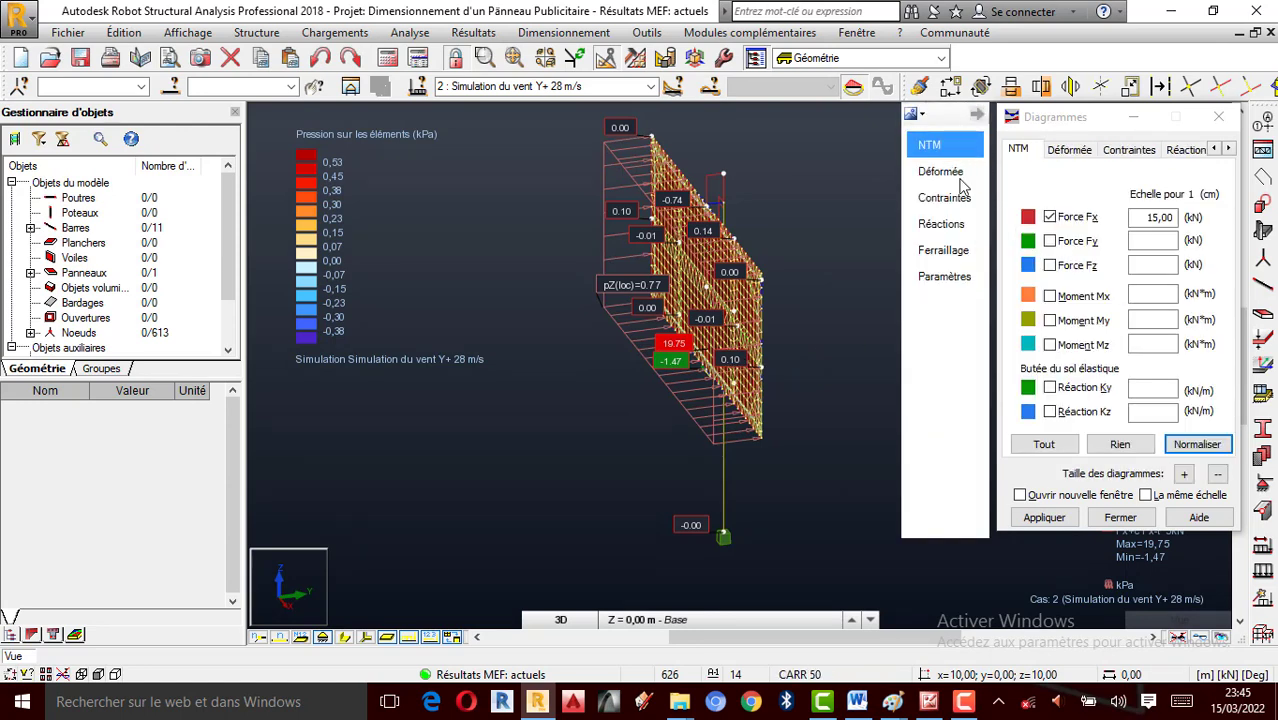
pyautogui.click(1049, 241)
pyautogui.click(1049, 217)
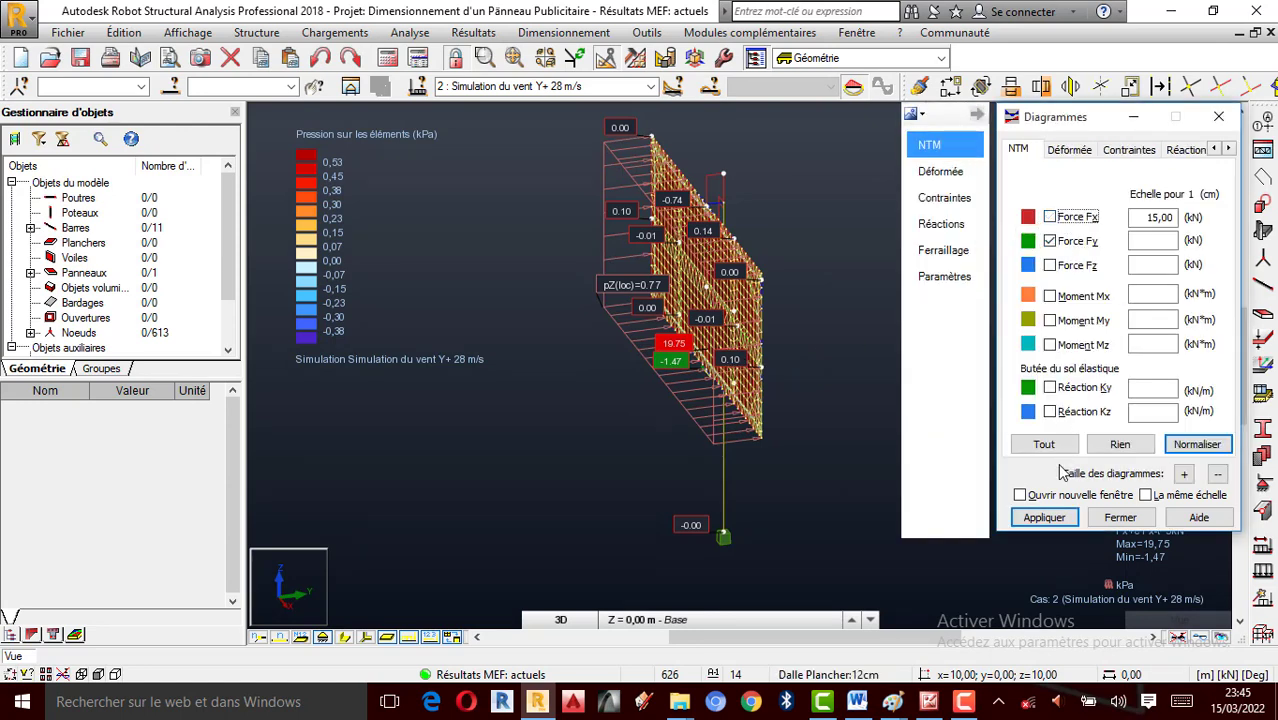
pyautogui.click(1043, 517)
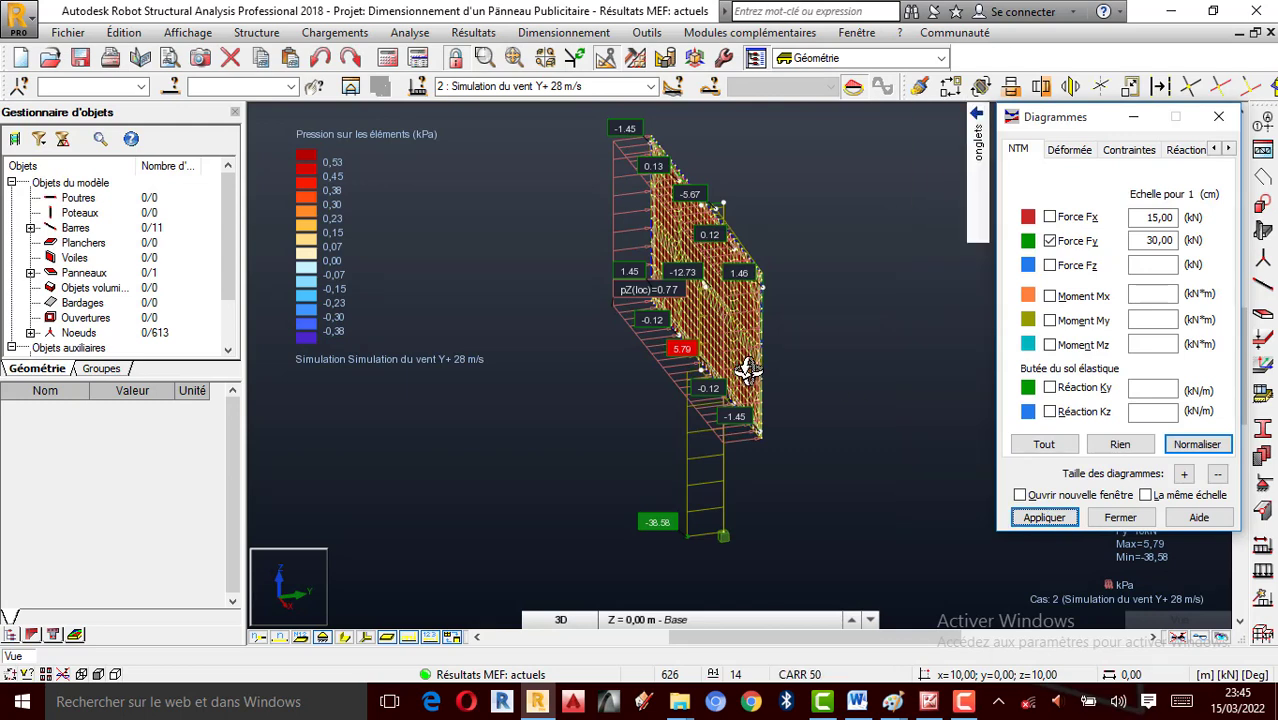
pyautogui.moveTo(740, 368); pyautogui.dragTo(786, 375)
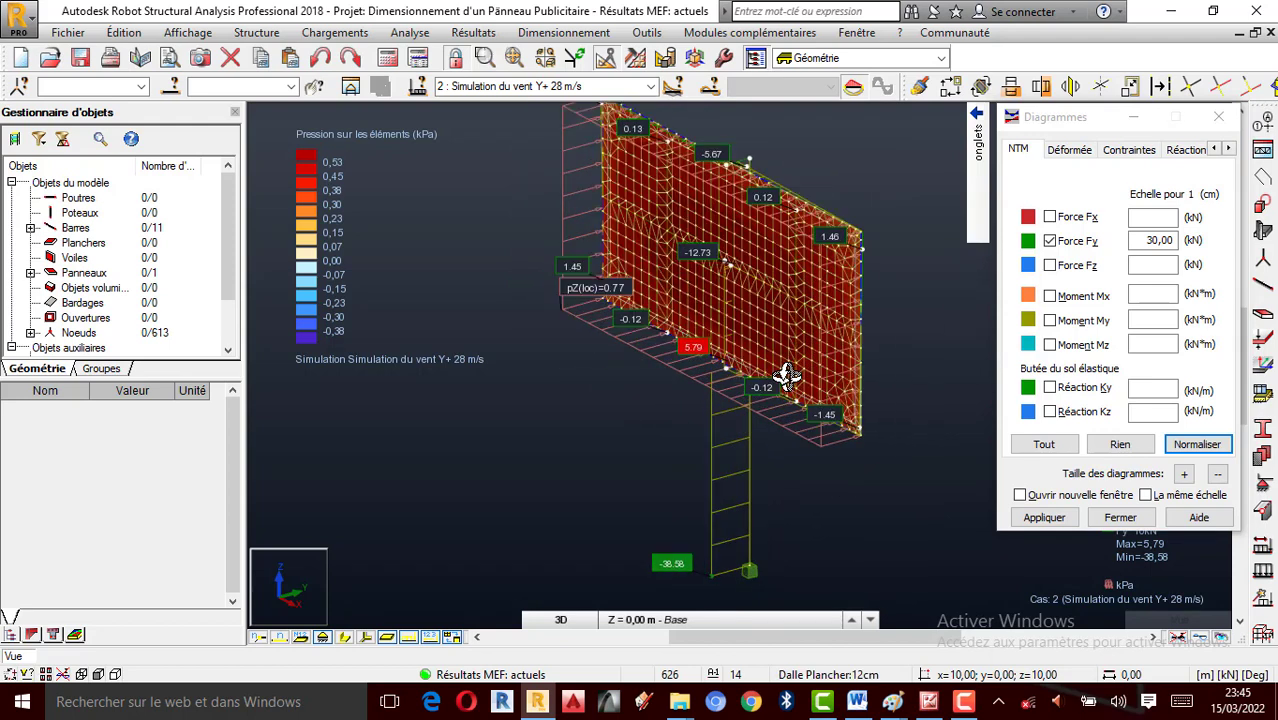
# Show the Force Fz diagram instead of Force Fy on the bars
pyautogui.click(1066, 244)
pyautogui.click(1062, 266)
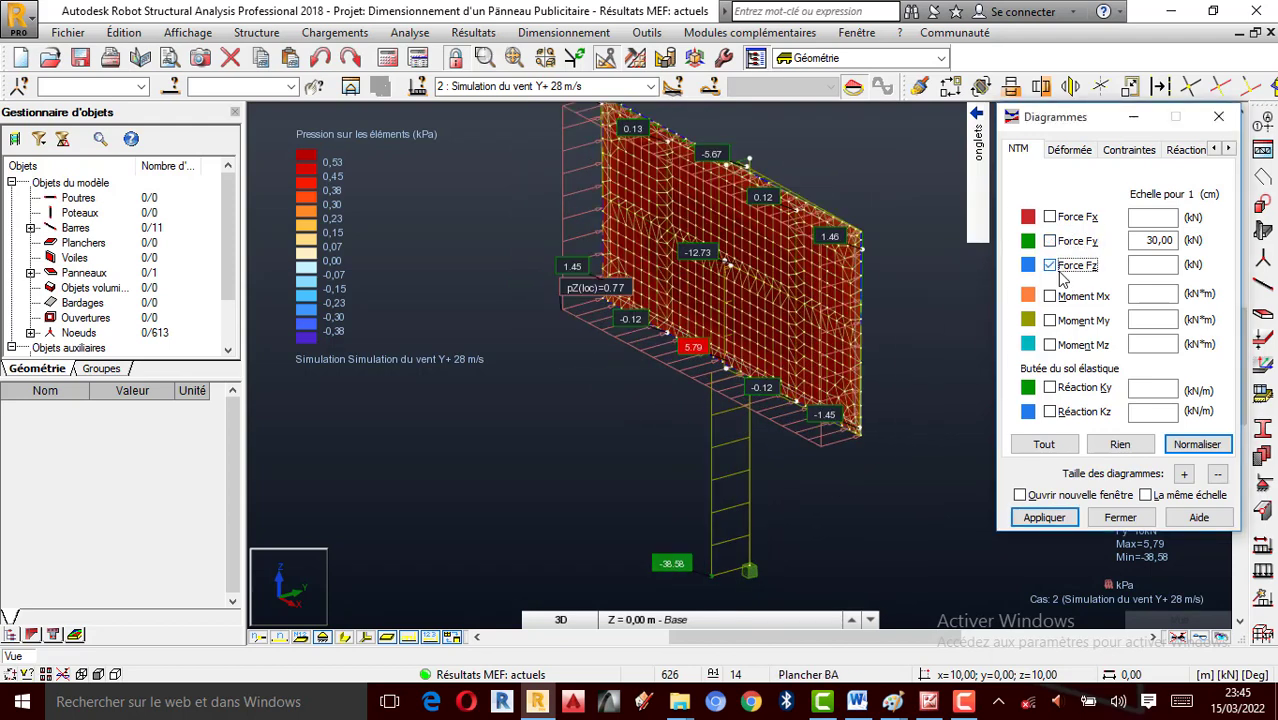
pyautogui.click(1044, 517)
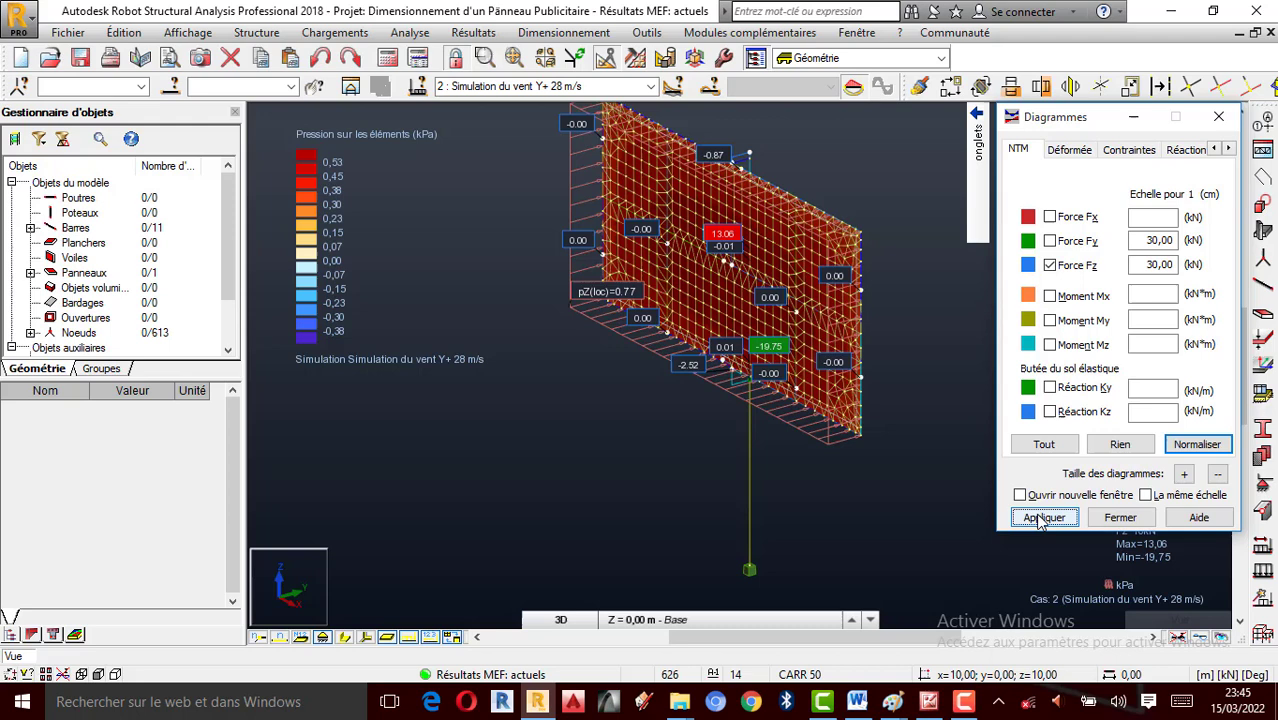
# Replace the force diagram with the Mx, My and Mz moment diagrams and inspect them down to the column base
pyautogui.click(1068, 243)
pyautogui.click(1068, 267)
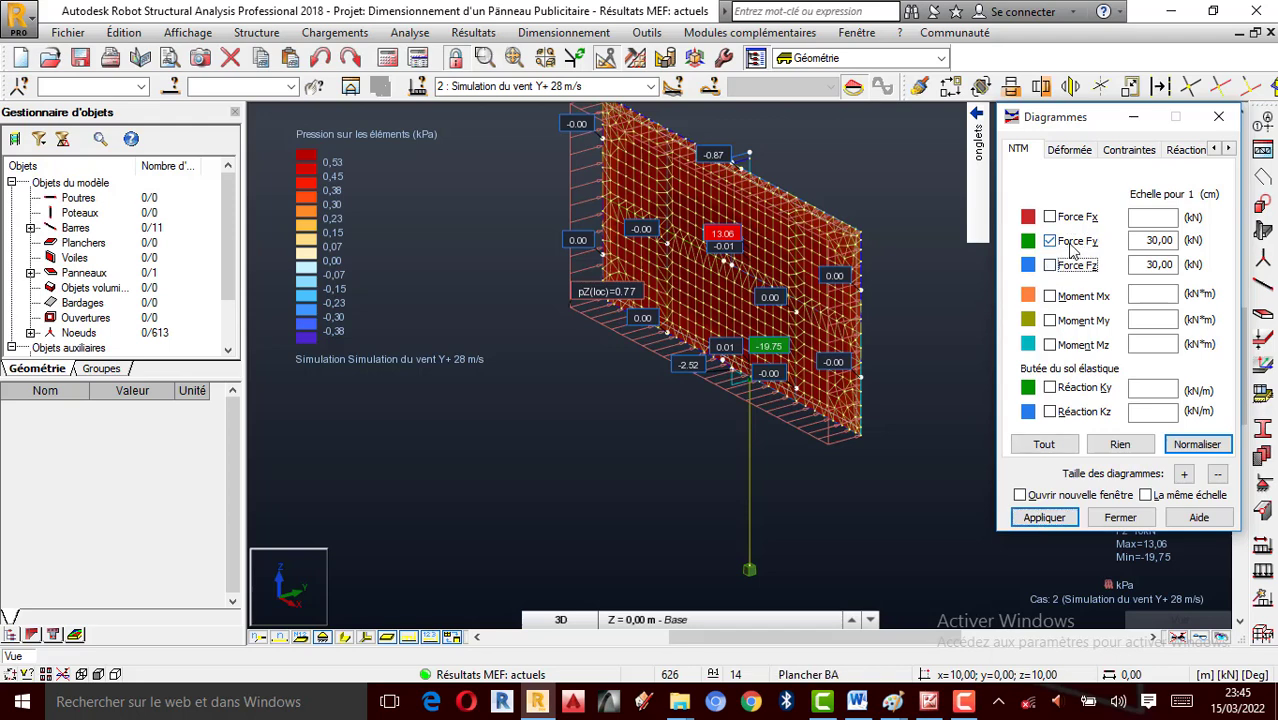
pyautogui.click(1066, 245)
pyautogui.click(1067, 297)
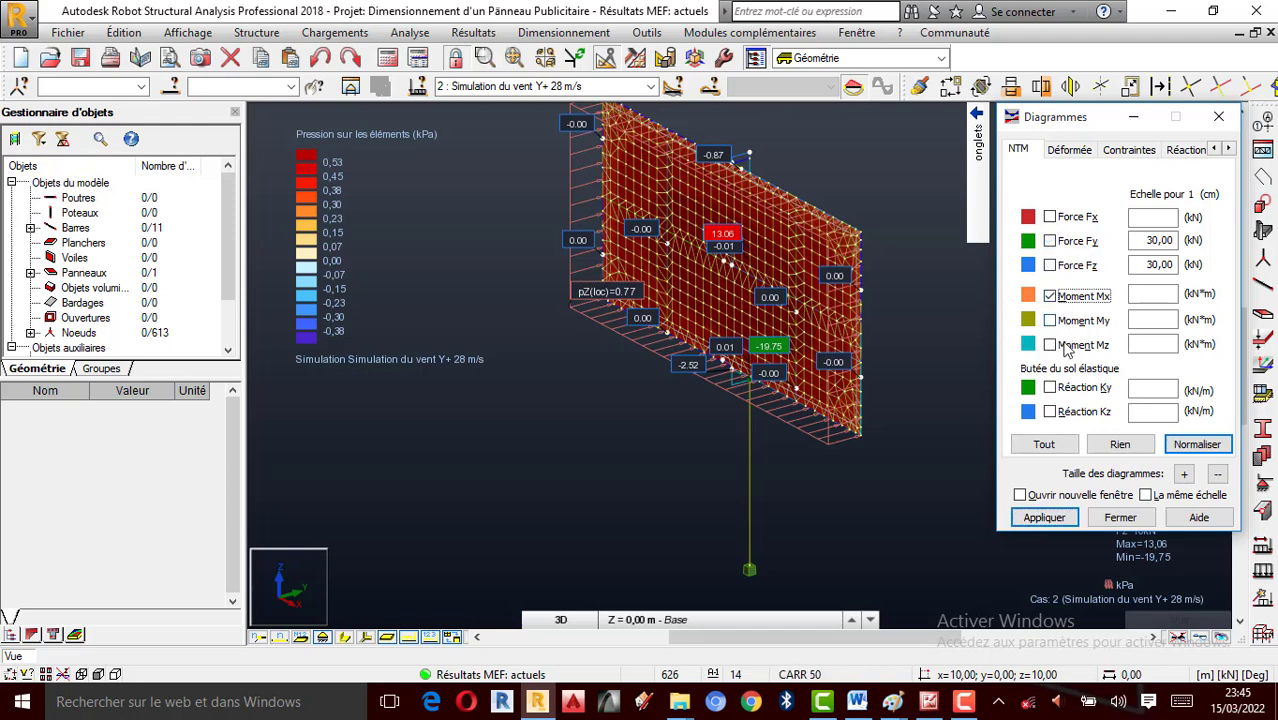
pyautogui.click(1068, 320)
pyautogui.click(1068, 344)
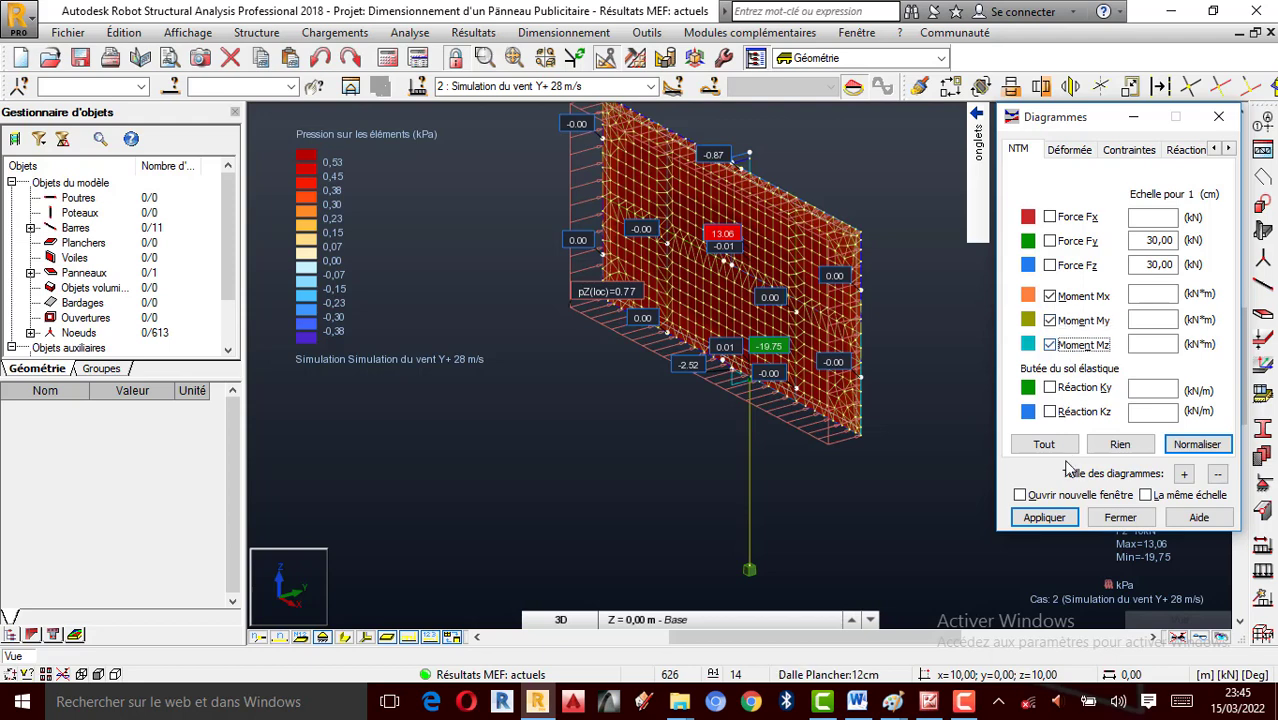
pyautogui.click(1044, 517)
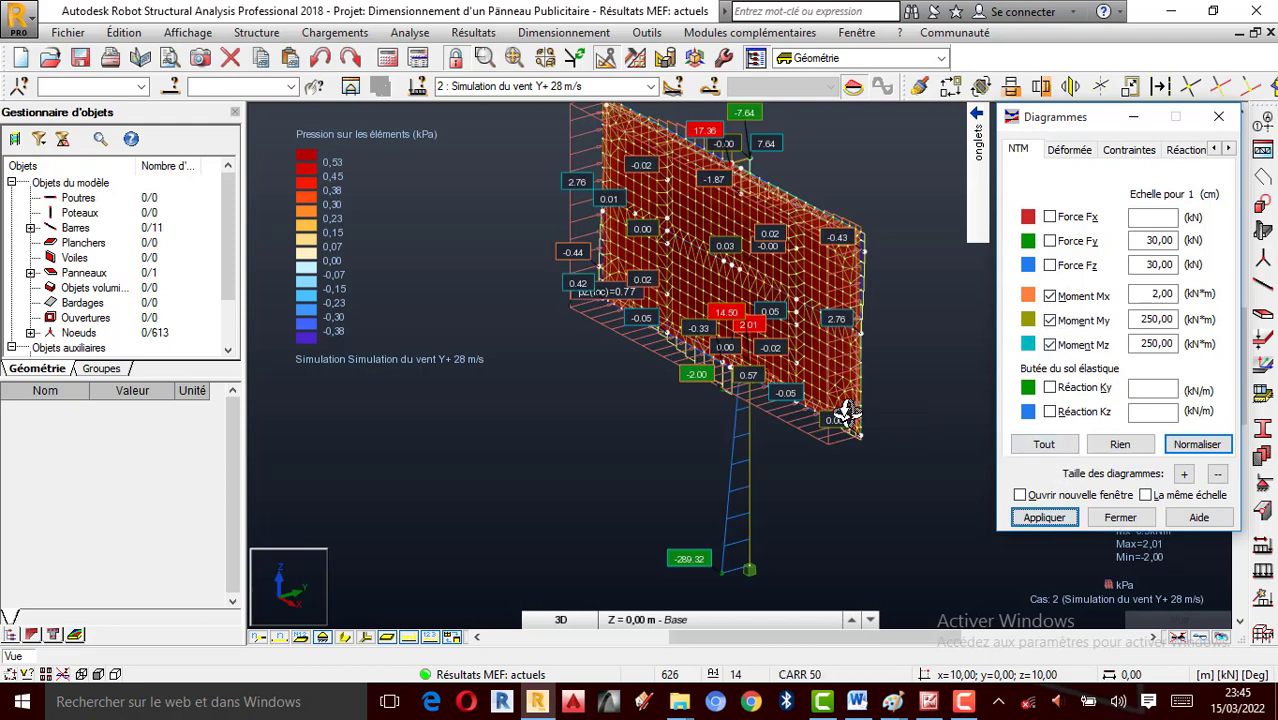
pyautogui.keyDown('shift'); pyautogui.moveTo(855, 398); pyautogui.dragTo(770, 274, button='middle'); pyautogui.keyUp('shift')
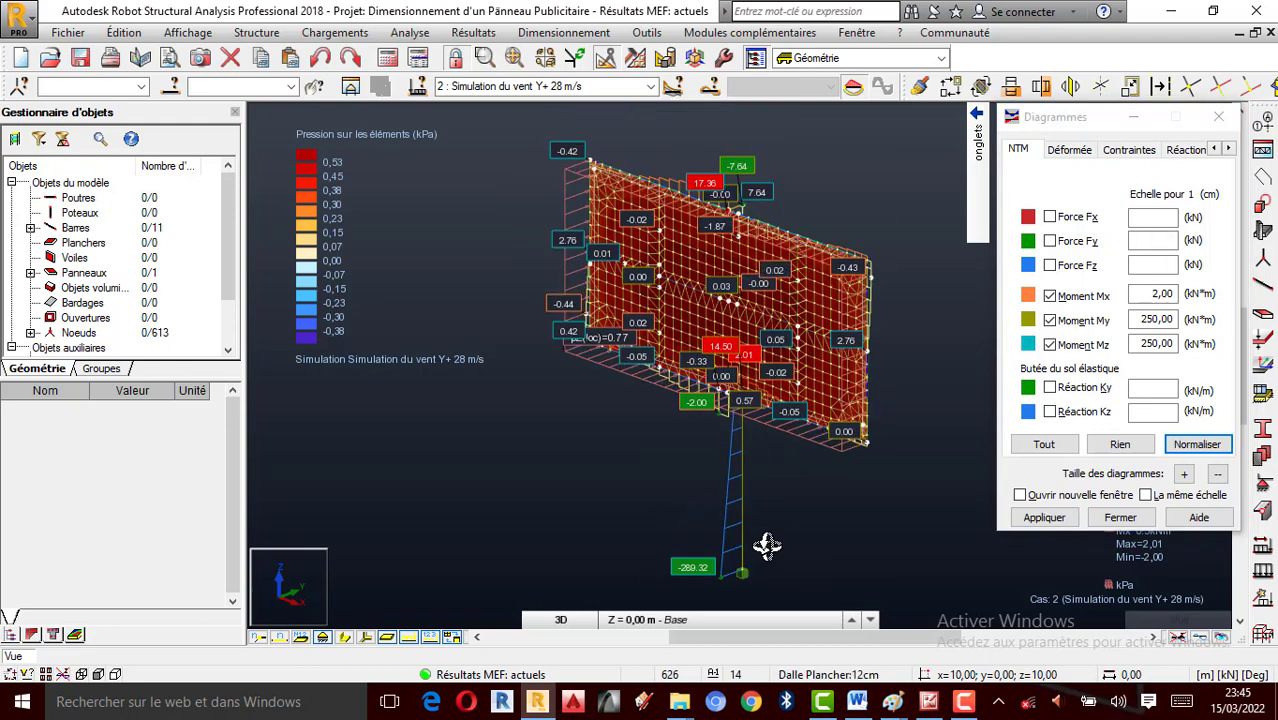
# Remove all force and moment diagrams from the advertising panel model
pyautogui.click(964, 701)
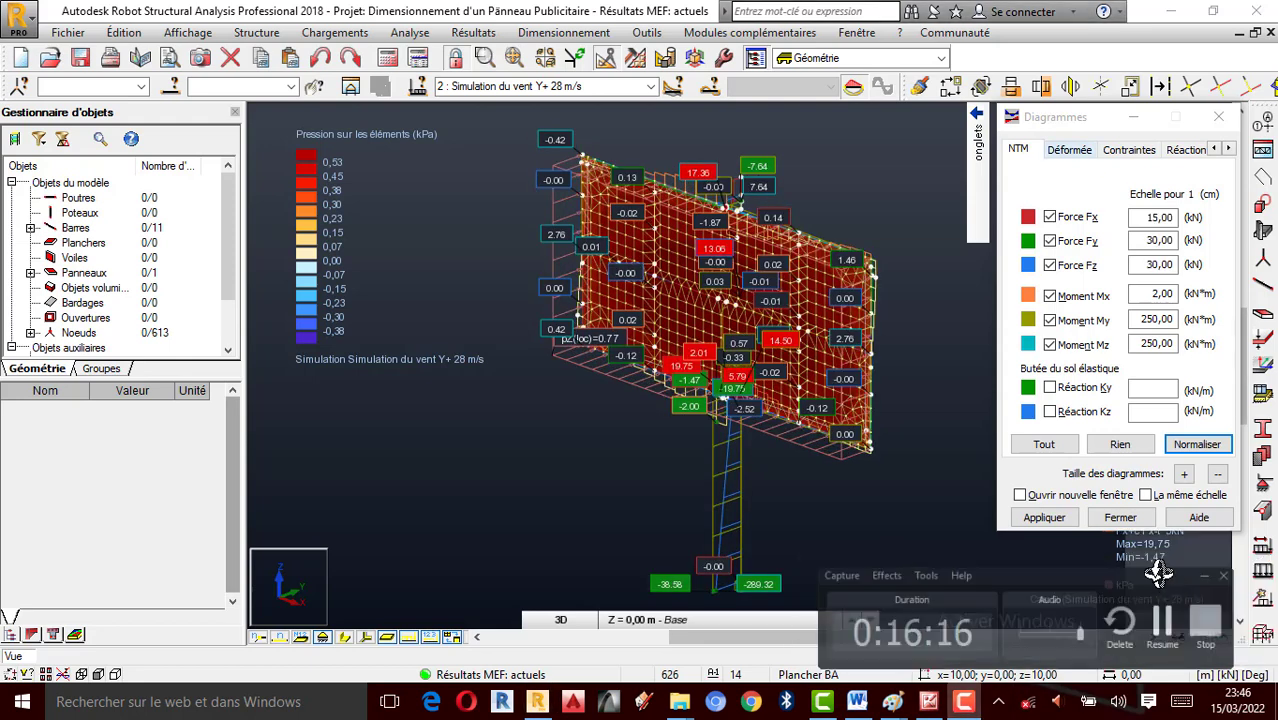
pyautogui.keyDown('shift'); pyautogui.moveTo(805, 398); pyautogui.dragTo(736, 374, button='middle'); pyautogui.keyUp('shift')
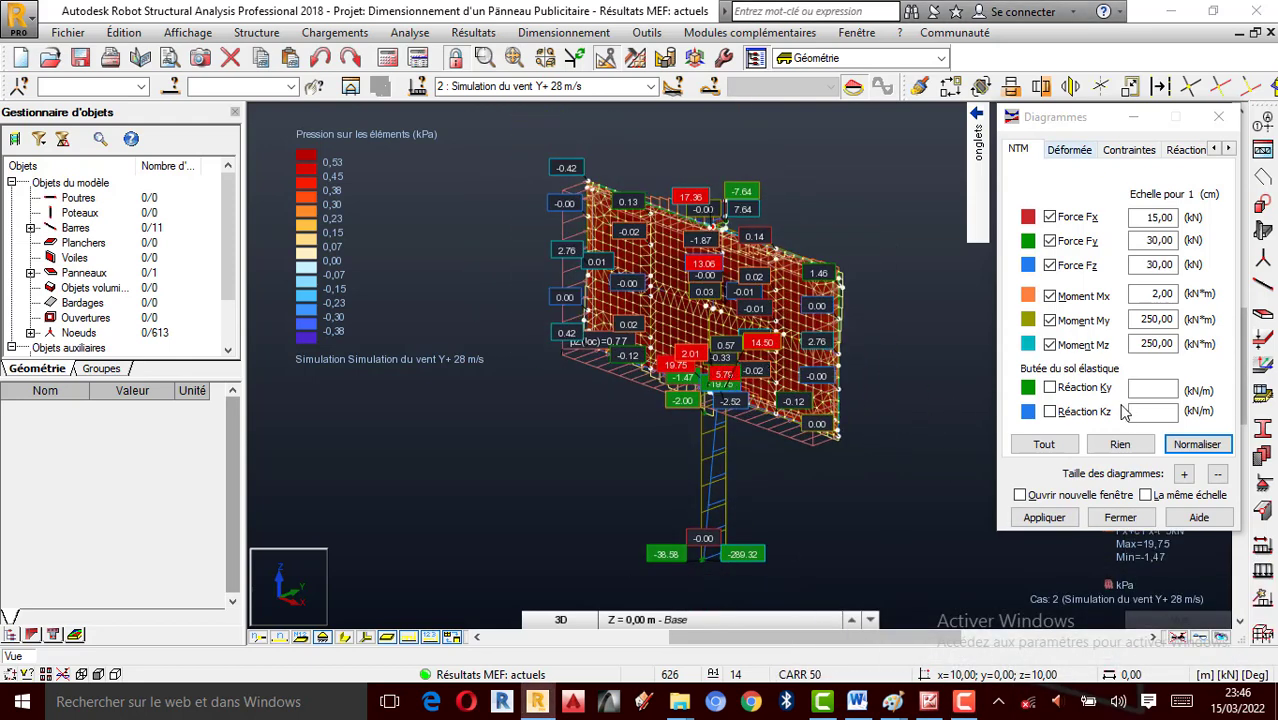
pyautogui.click(1120, 446)
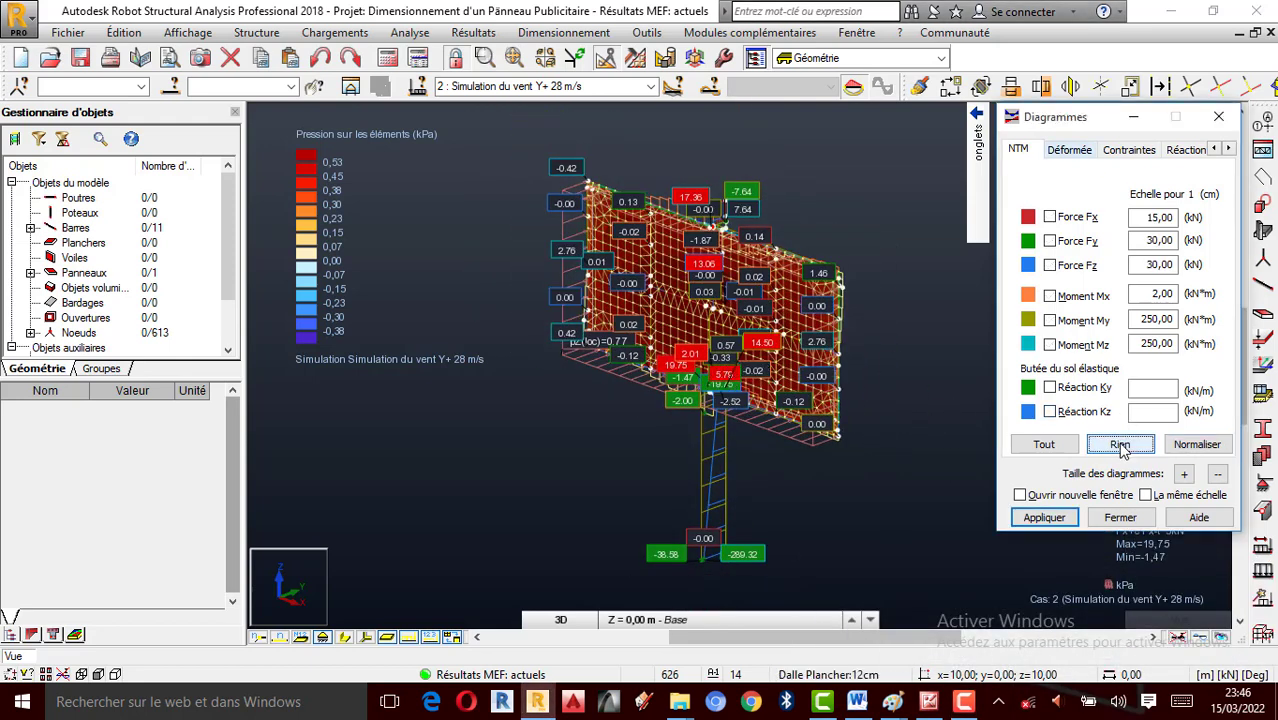
pyautogui.click(1043, 517)
pyautogui.keyDown('shift'); pyautogui.moveTo(752, 512); pyautogui.dragTo(760, 432, button='middle'); pyautogui.keyUp('shift')
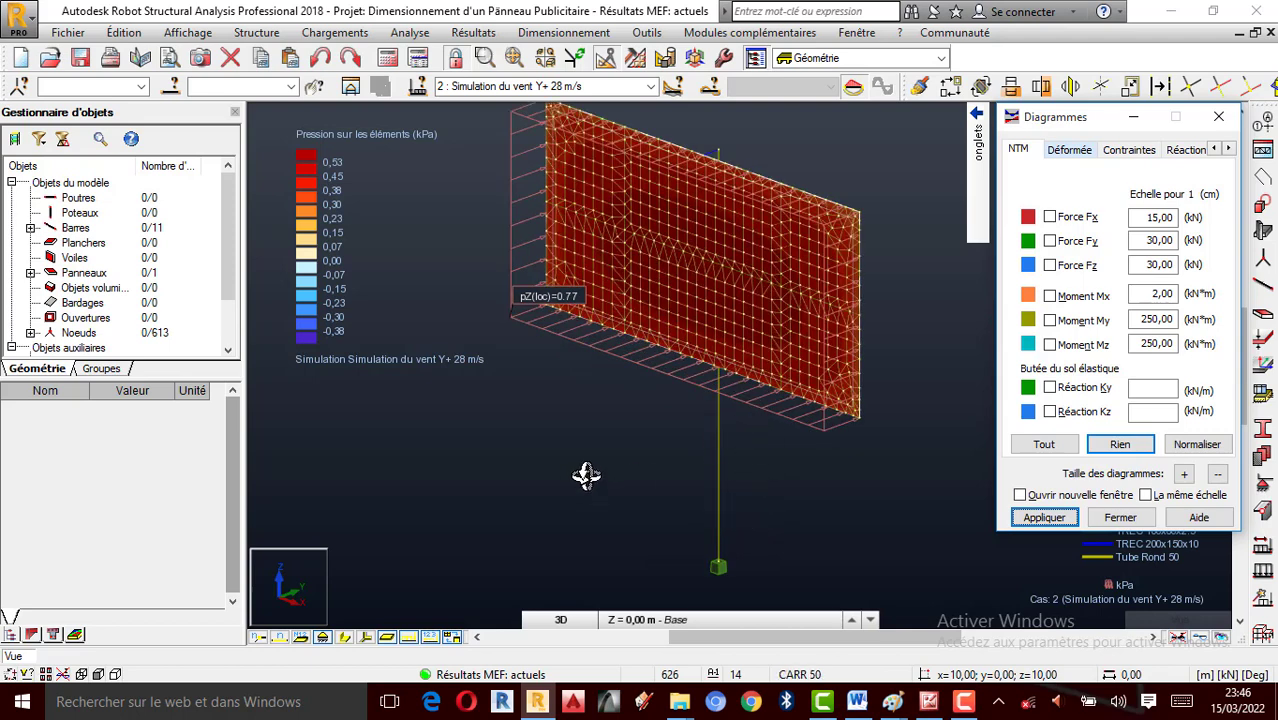
# Send the fixed support node at the column base to real RC element reinforcement as a footing, with simple cases grouped by storey and geometry
pyautogui.rightClick(463, 489)
pyautogui.click(508, 212)
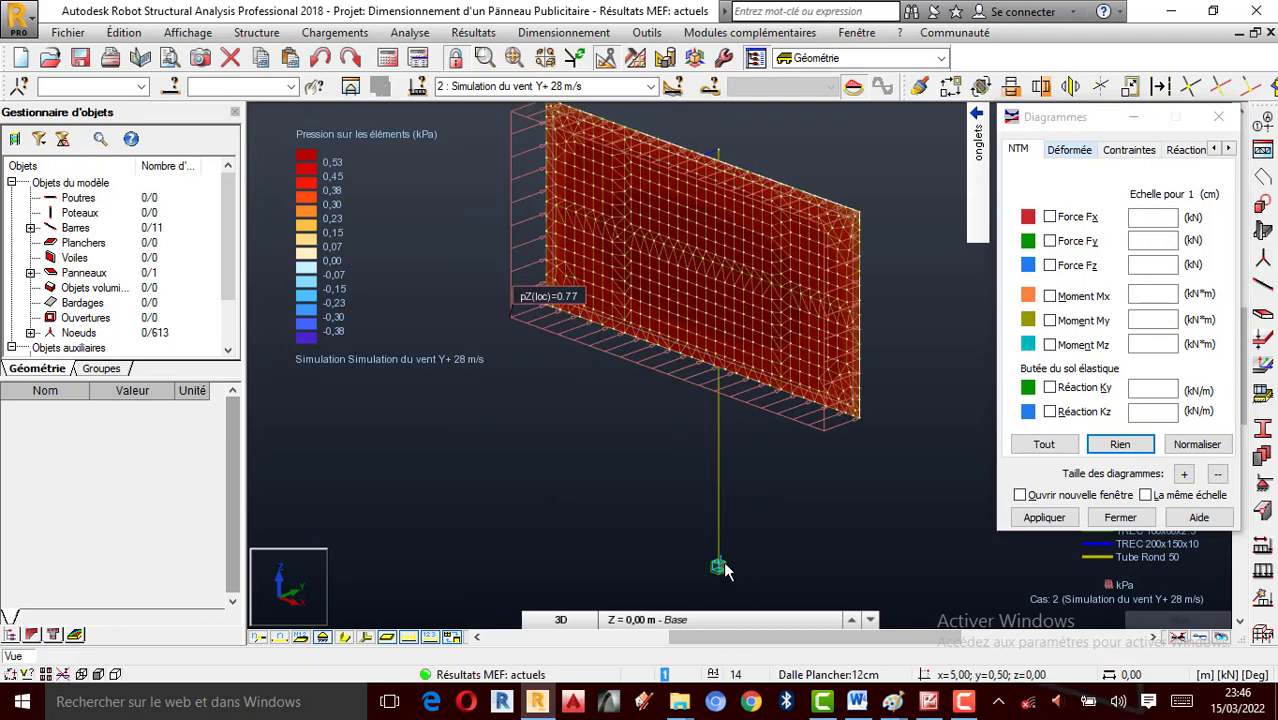
pyautogui.click(720, 567)
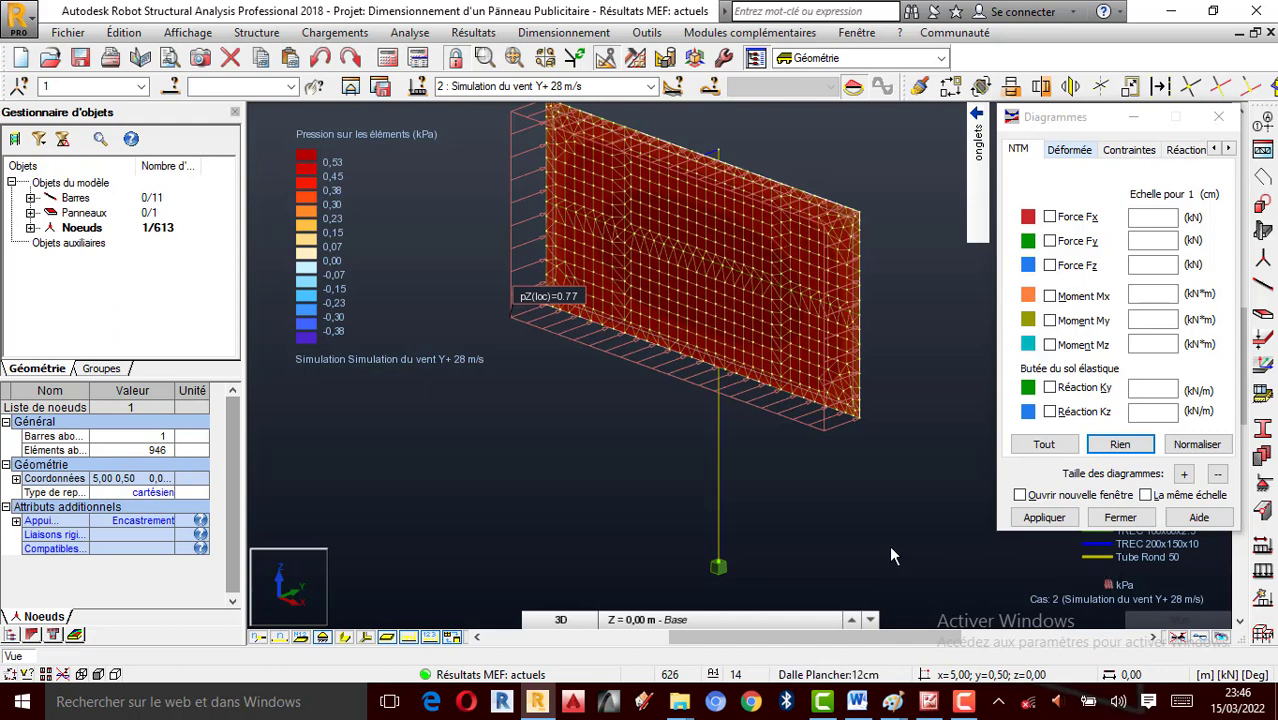
pyautogui.click(583, 35)
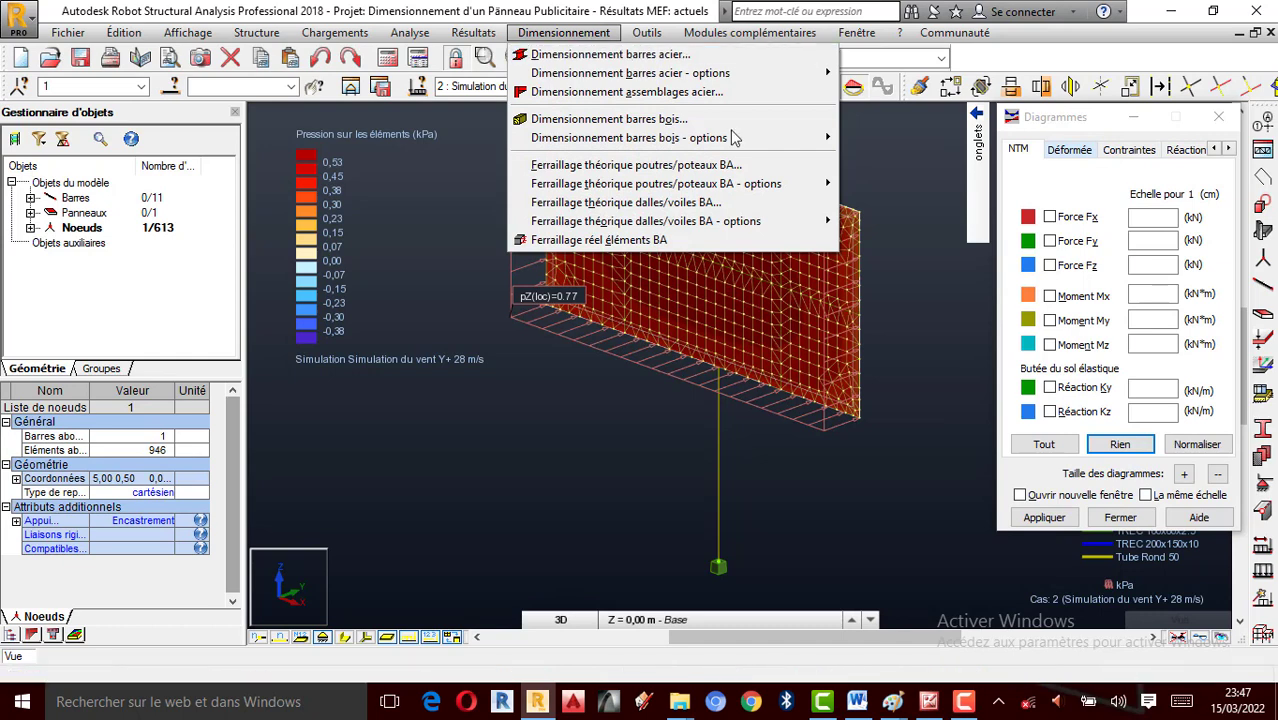
pyautogui.click(616, 241)
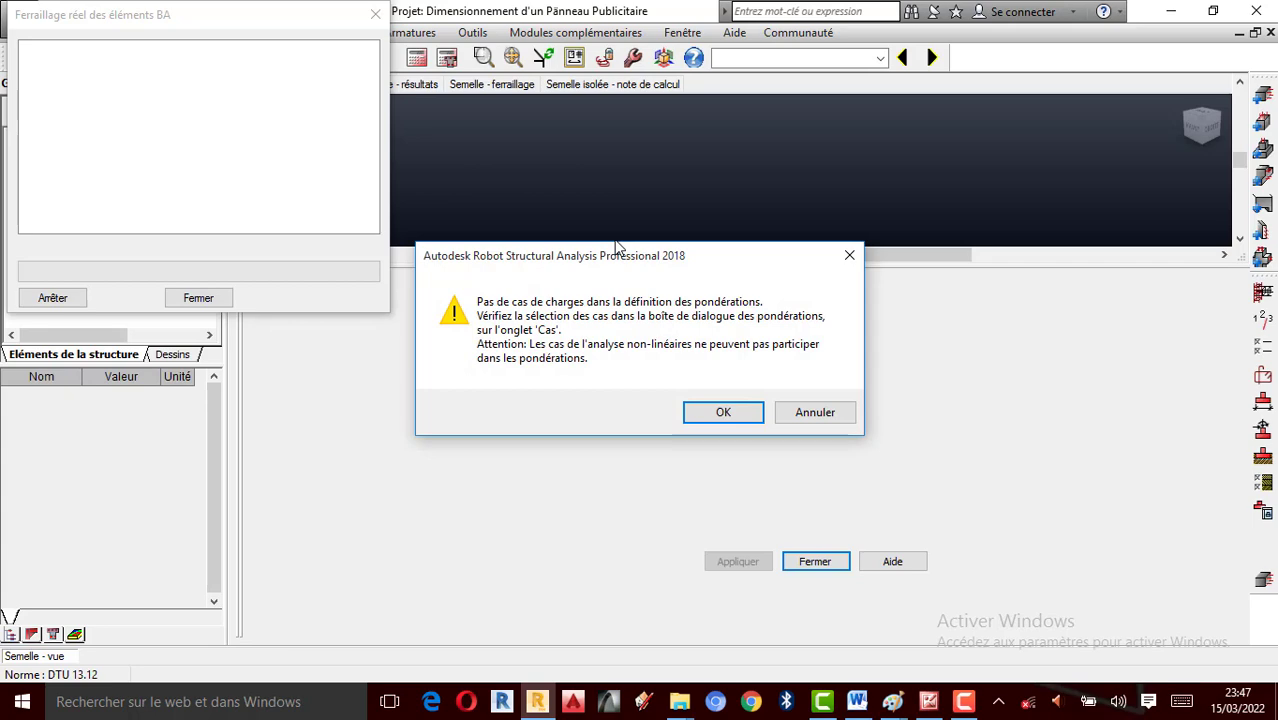
pyautogui.click(726, 414)
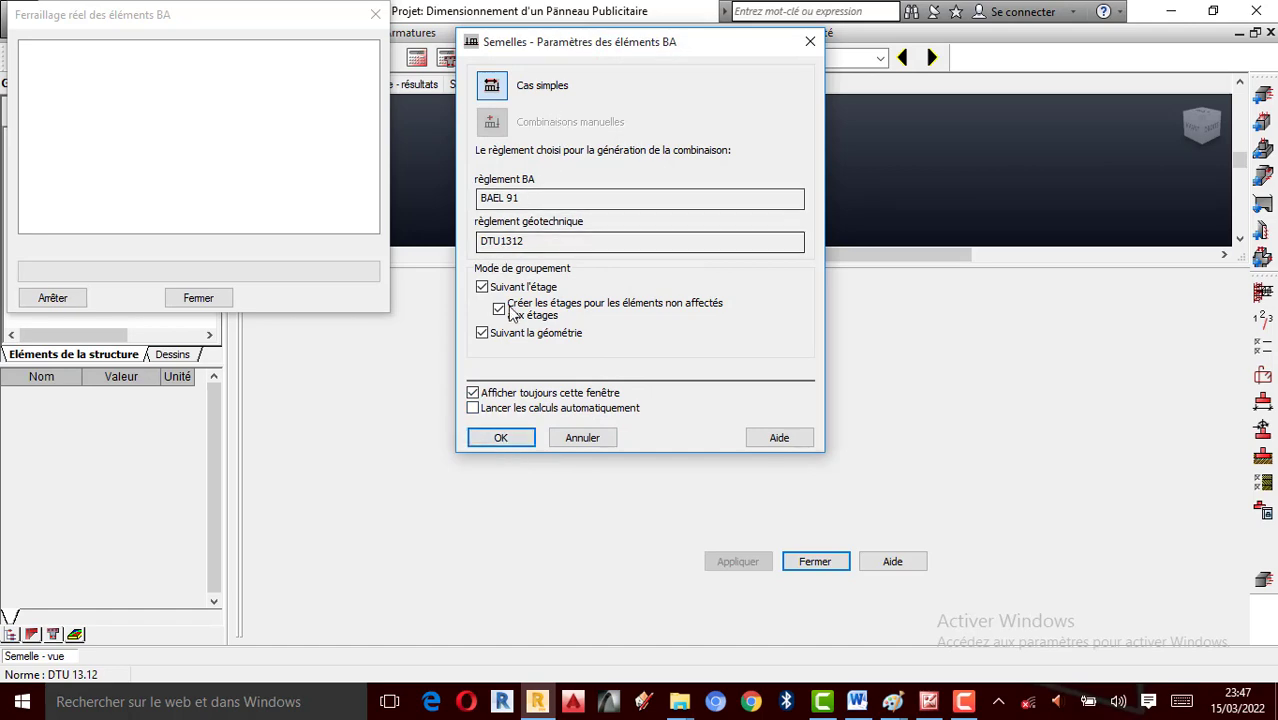
pyautogui.click(497, 436)
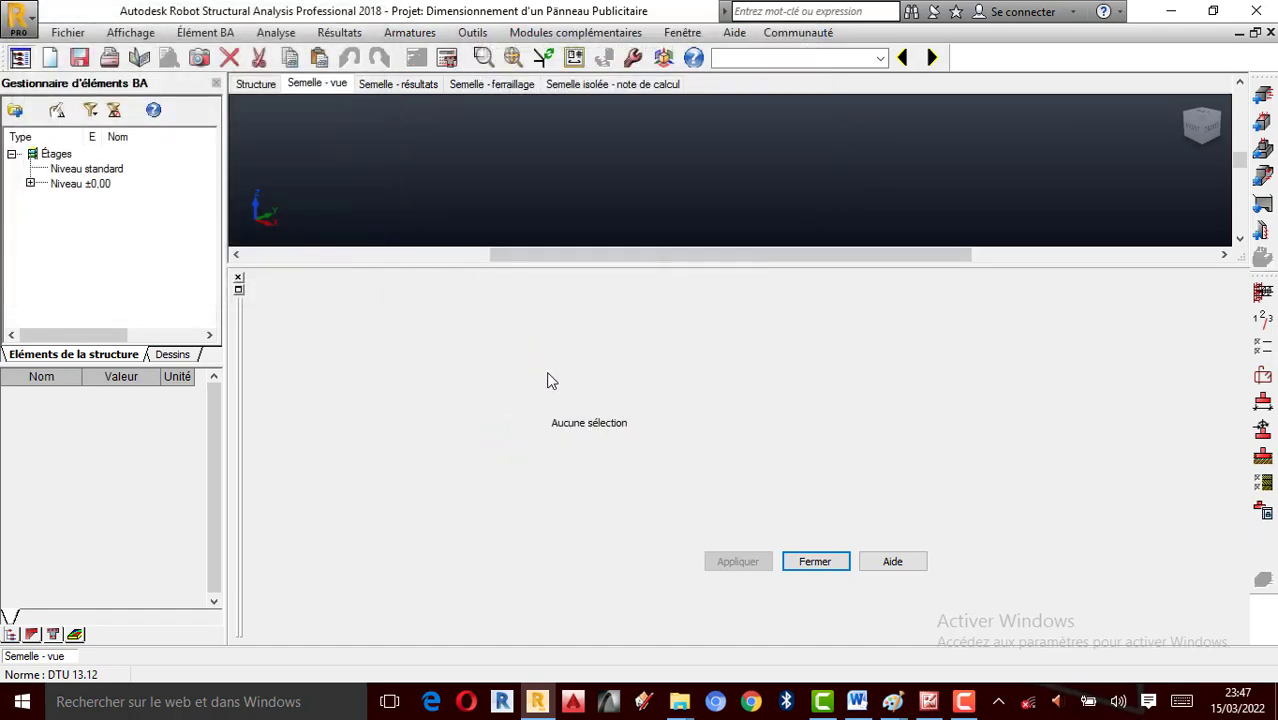
# Open footing Semelle1 under Niveau ±0,00 and inspect its dimensioned 3D geometry
pyautogui.click(830, 570)
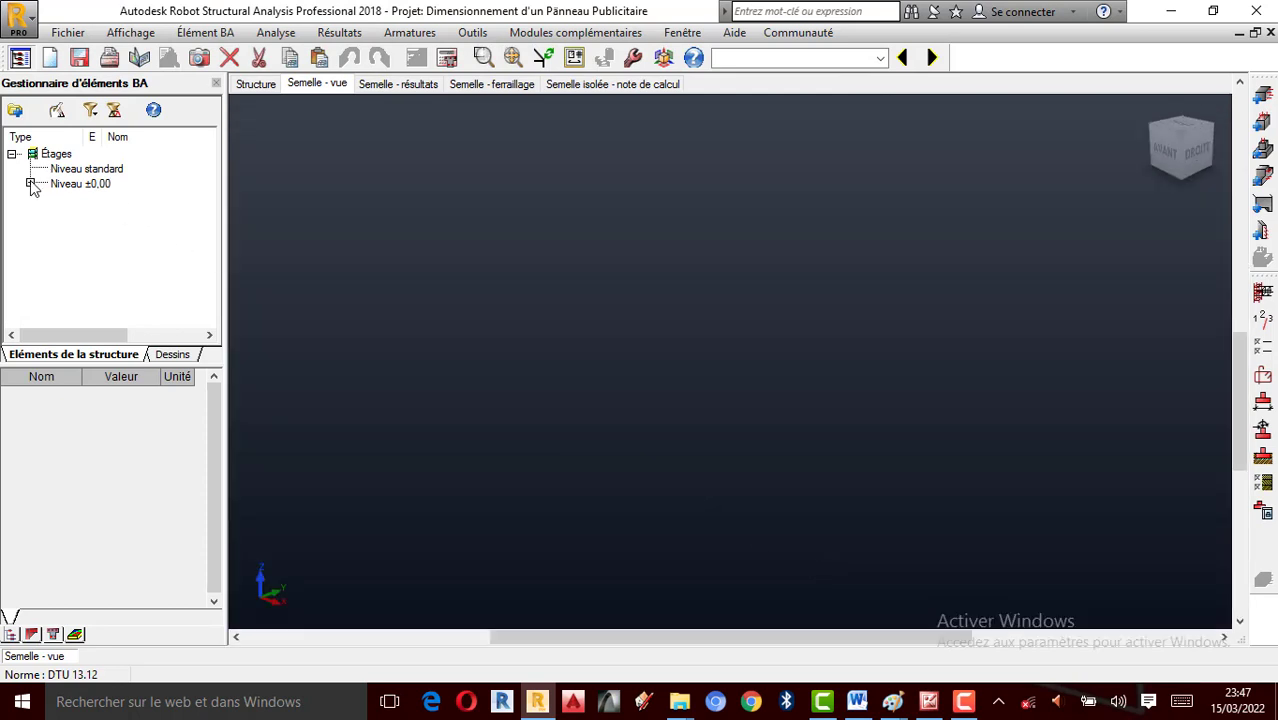
pyautogui.click(30, 184)
pyautogui.doubleClick(112, 200)
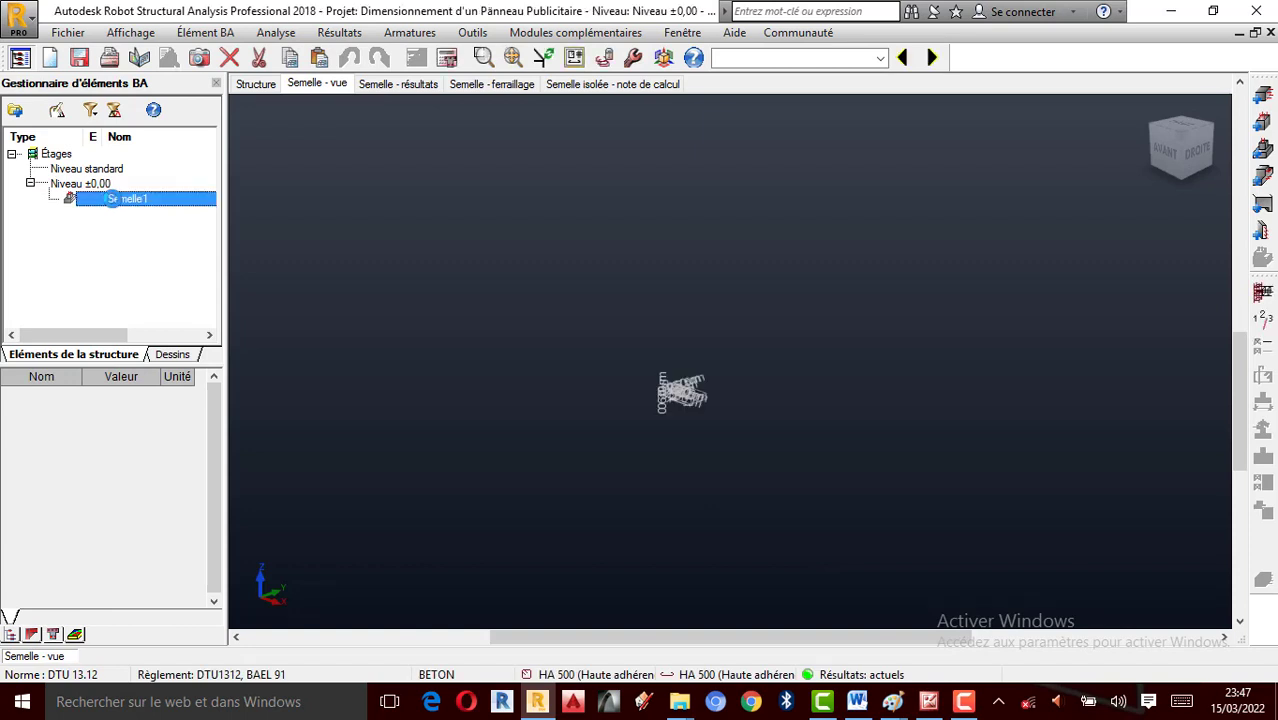
pyautogui.scroll(3, 806, 345)
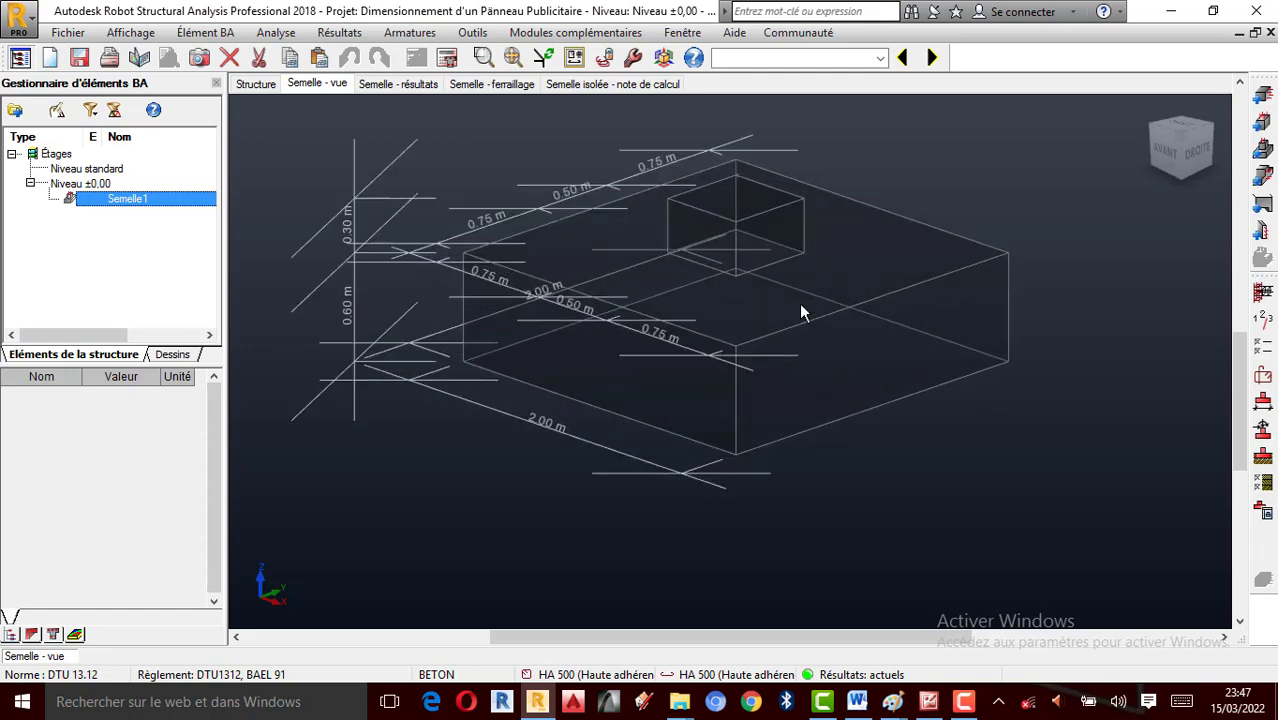
pyautogui.scroll(-1, 725, 394)
pyautogui.scroll(2, 702, 354)
pyautogui.scroll(-2, 753, 337)
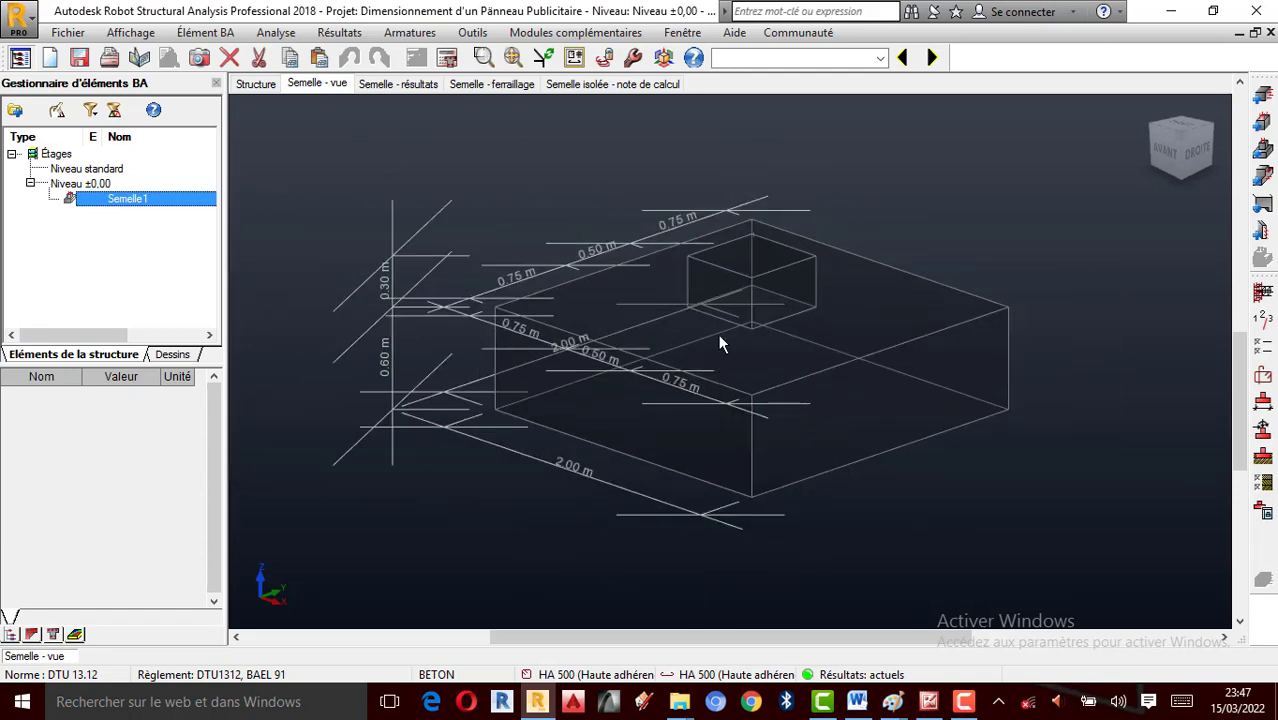
pyautogui.scroll(2, 719, 337)
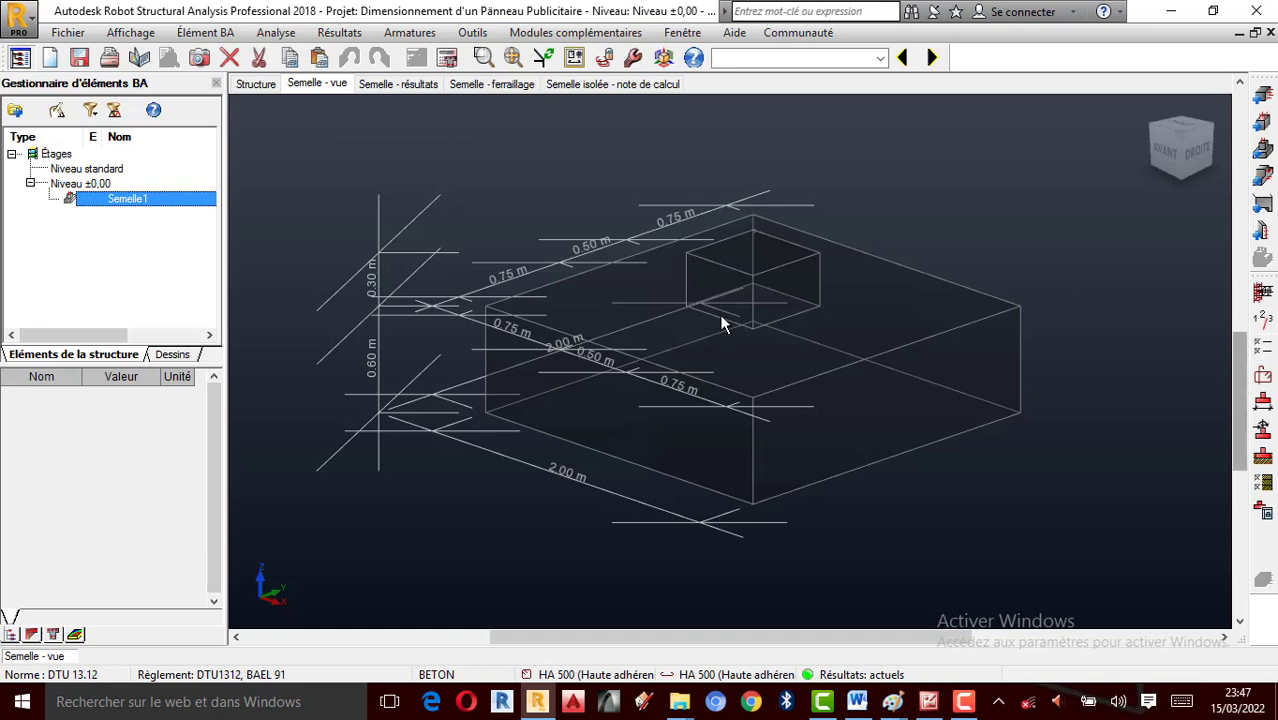
# Accept the storey parameters with cracking set to peu préjudiciable and a non agressif environment
pyautogui.scroll(1, 692, 338)
pyautogui.scroll(1, 860, 318)
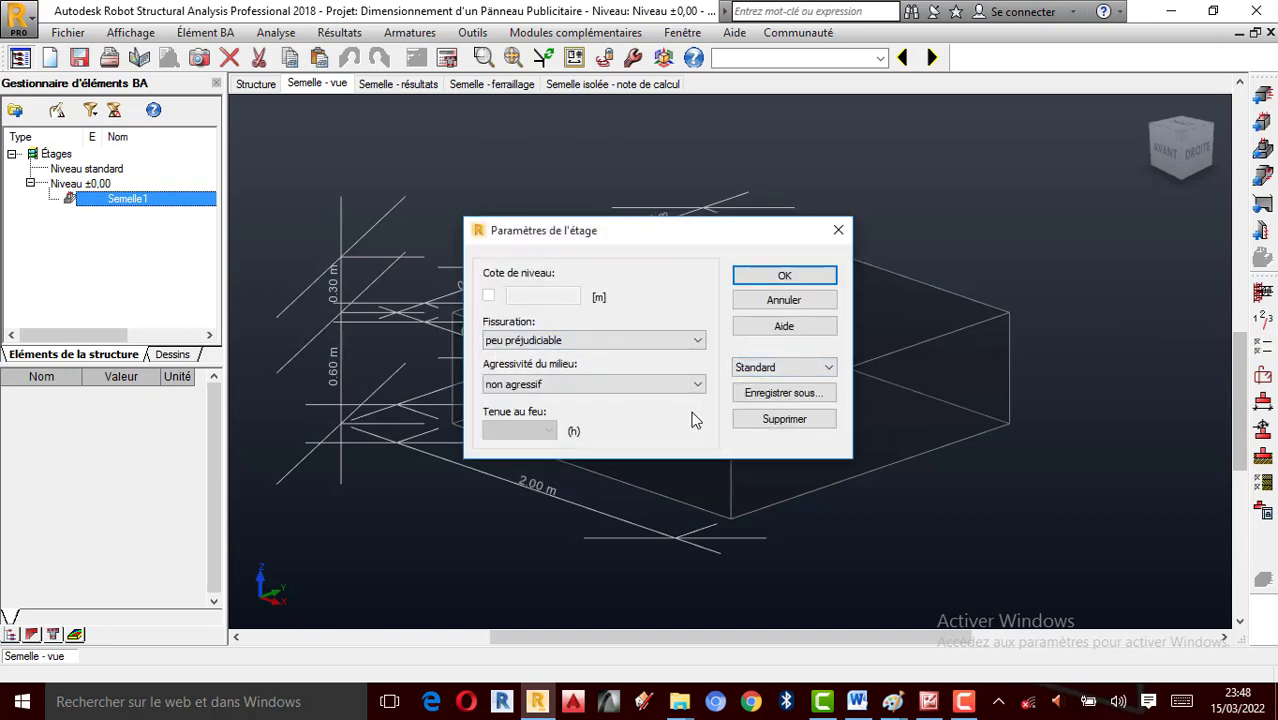
pyautogui.click(781, 276)
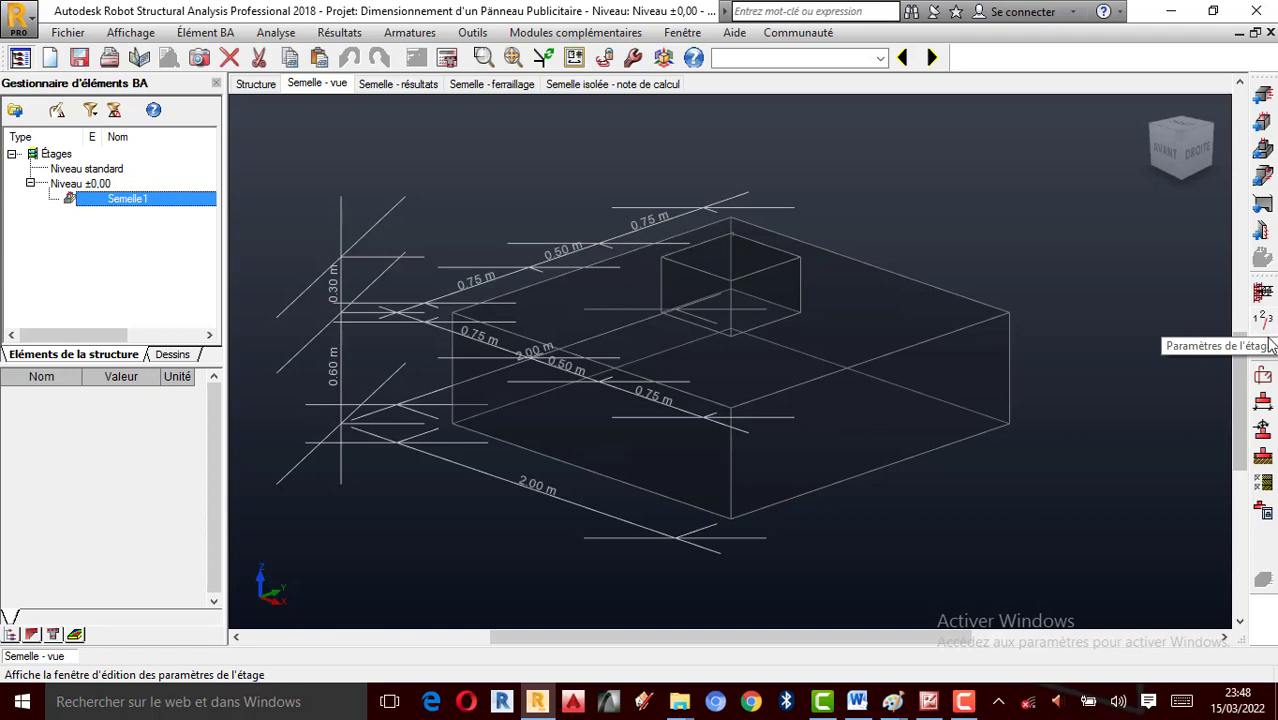
# Set the footing's concrete to BETON25 in the BAEL 91 calculation options
pyautogui.click(1265, 346)
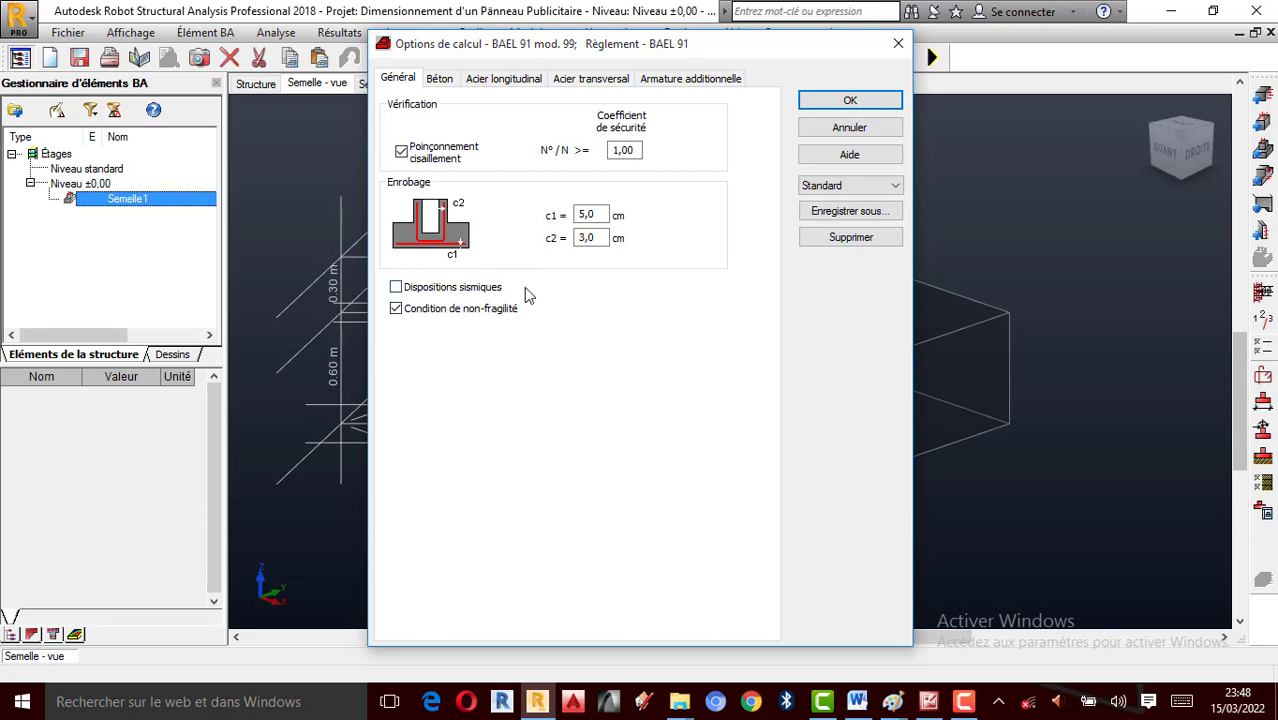
pyautogui.click(449, 85)
pyautogui.click(600, 140)
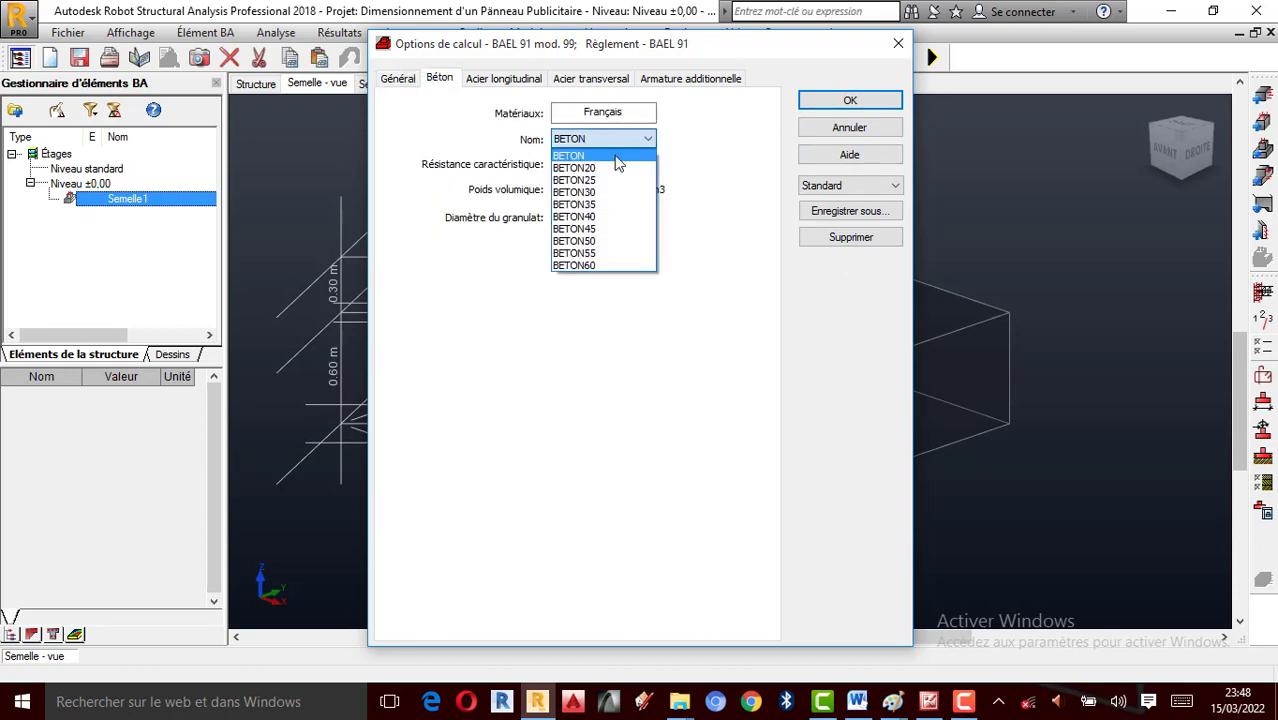
pyautogui.click(592, 181)
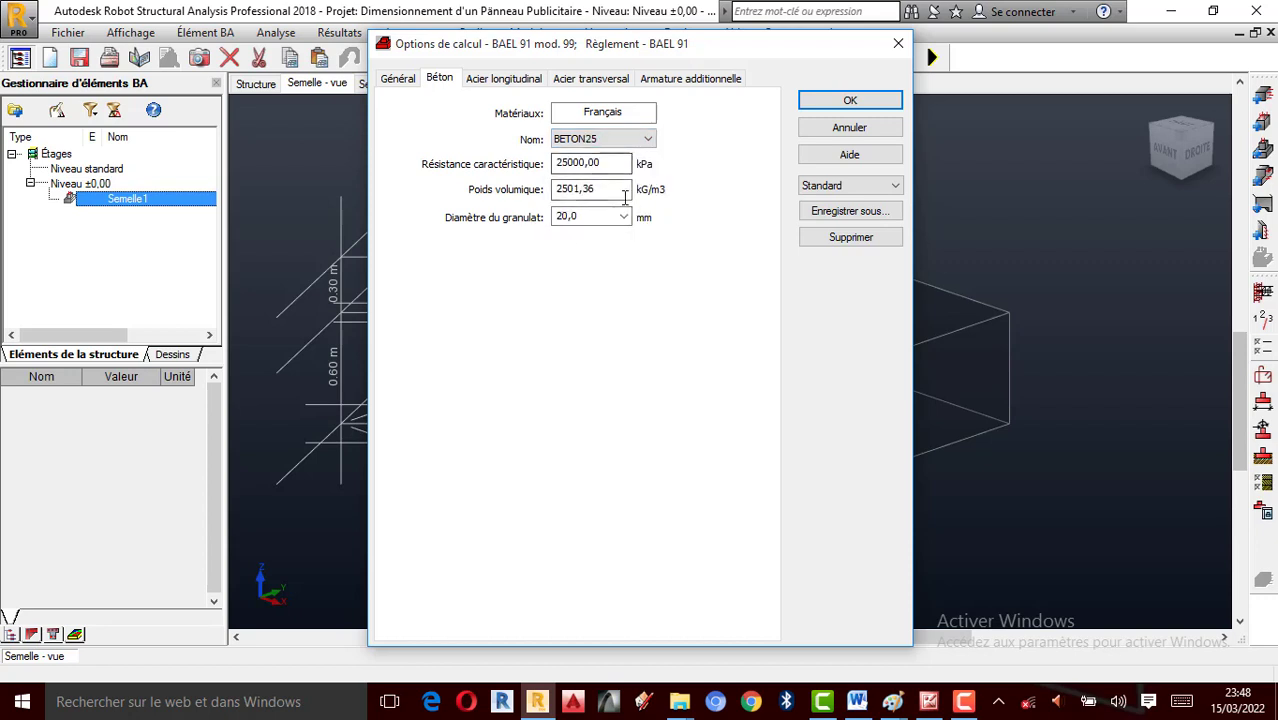
# Set the longitudinal steel to class HA 400 and restrict its bar diameters to 14, 16 and 20 mm
pyautogui.click(505, 80)
pyautogui.click(520, 160)
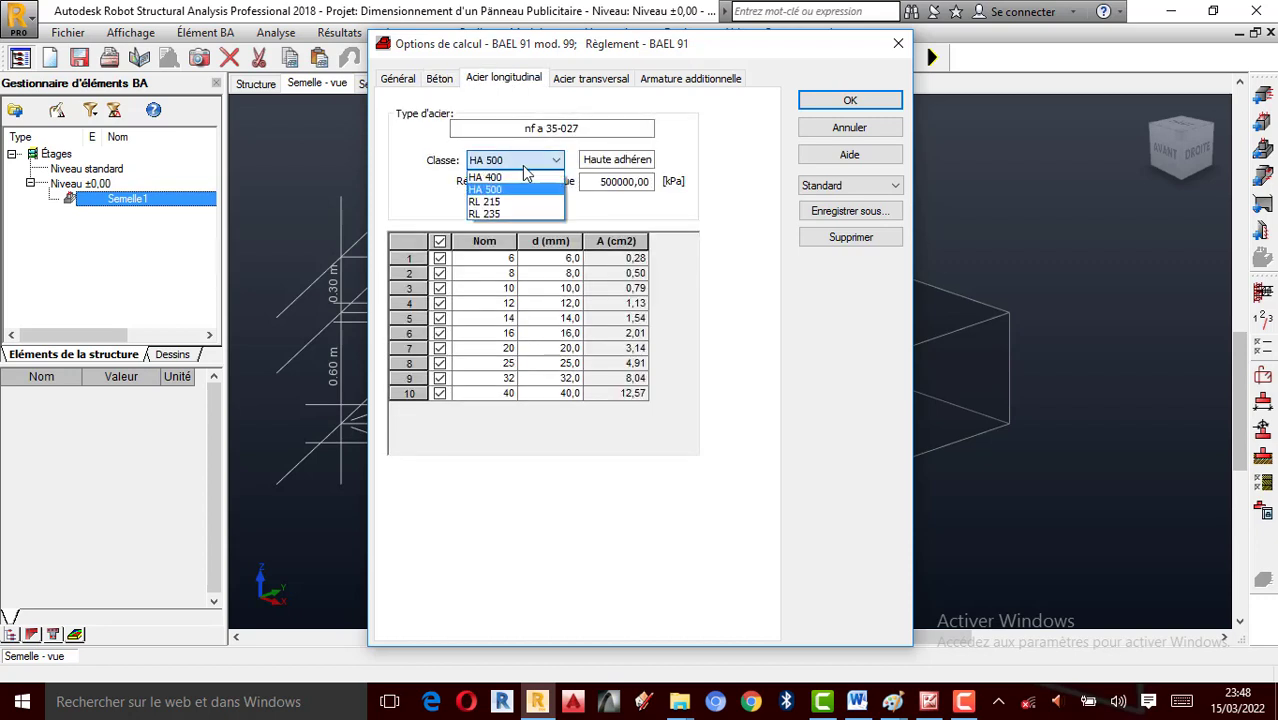
pyautogui.click(510, 178)
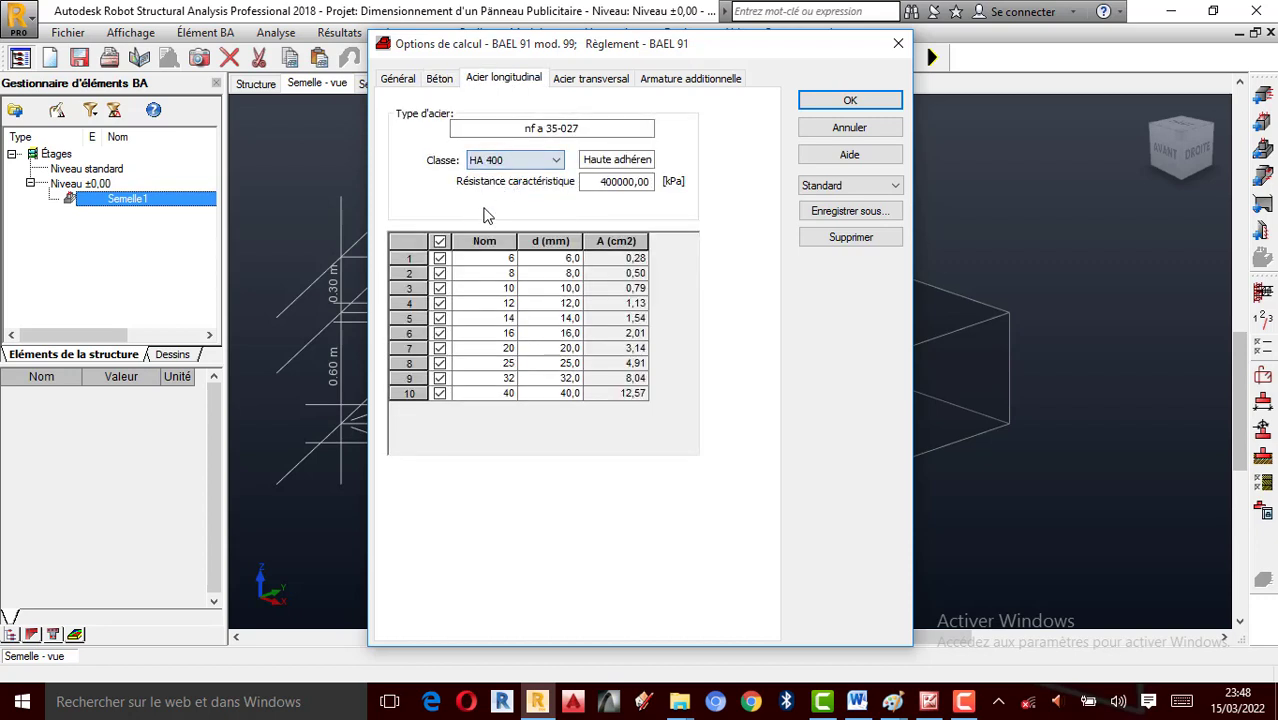
pyautogui.click(440, 242)
pyautogui.click(440, 318)
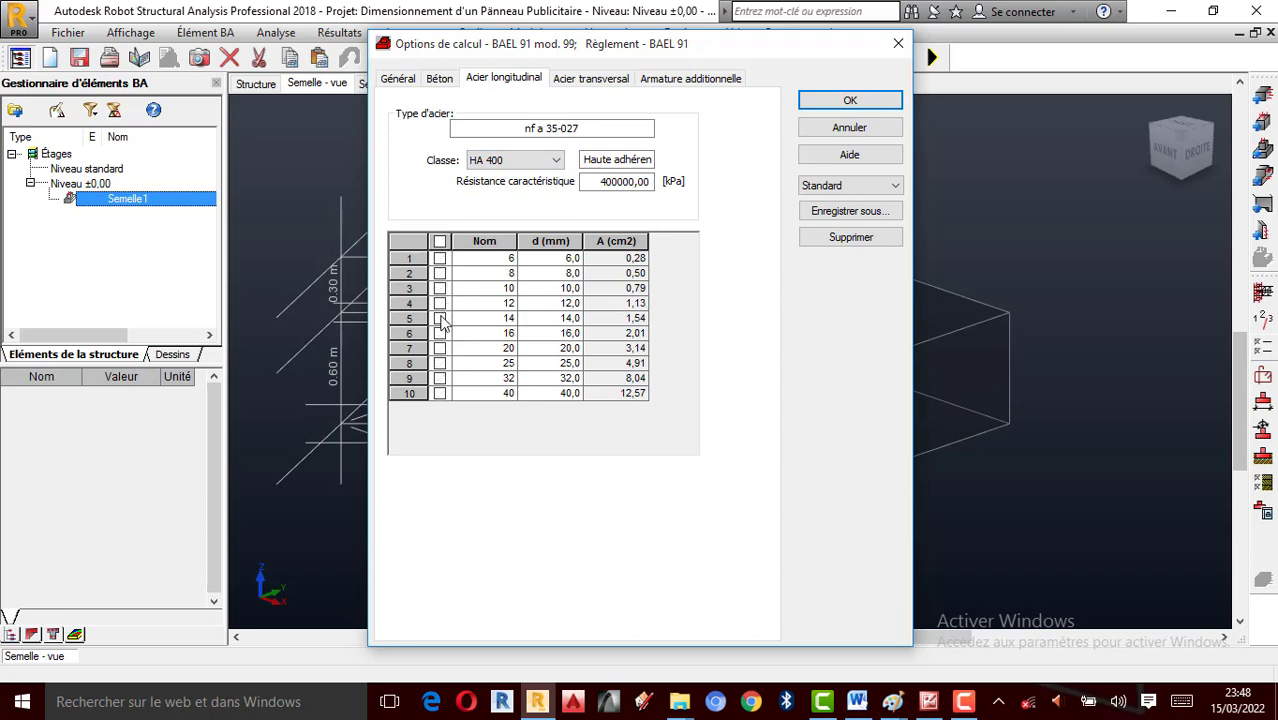
pyautogui.click(440, 333)
pyautogui.click(440, 318)
pyautogui.click(440, 348)
pyautogui.click(440, 333)
# Set the transverse steel to class HA 400 and restrict its bar diameters to 6, 8 and 10 mm
pyautogui.click(590, 78)
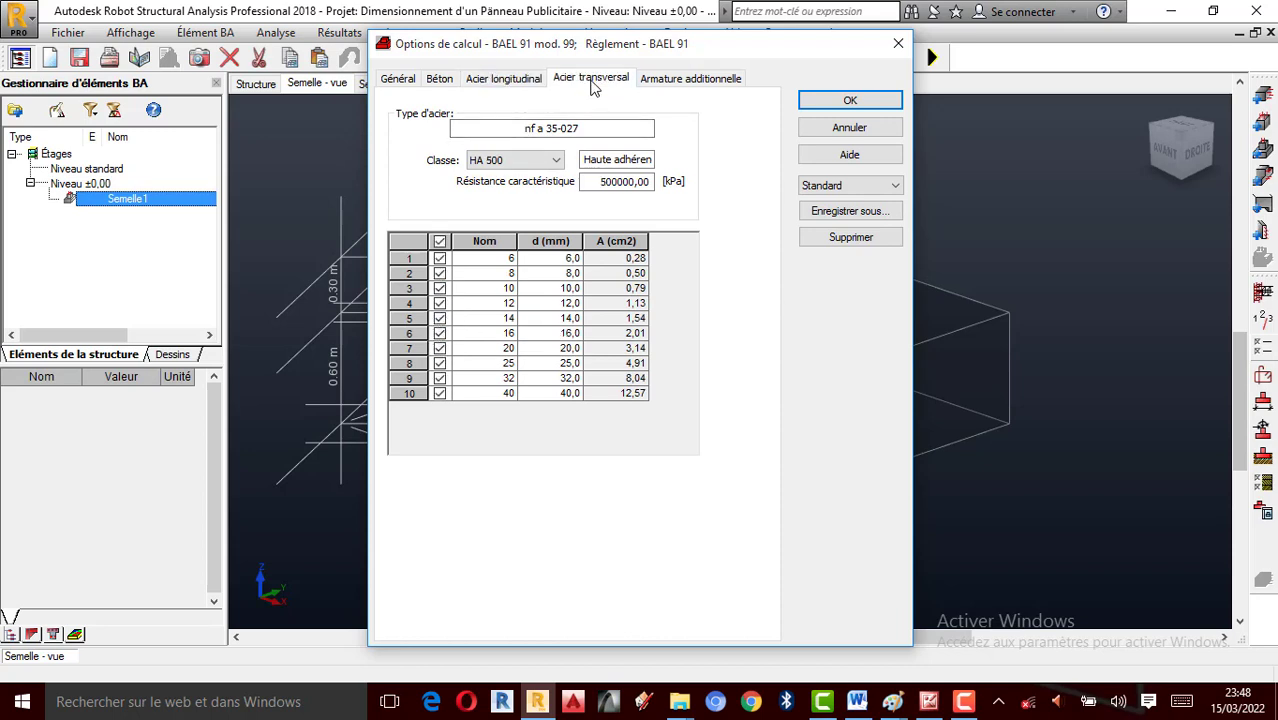
pyautogui.click(535, 162)
pyautogui.click(486, 177)
pyautogui.click(440, 241)
pyautogui.click(440, 258)
pyautogui.click(440, 273)
pyautogui.click(440, 288)
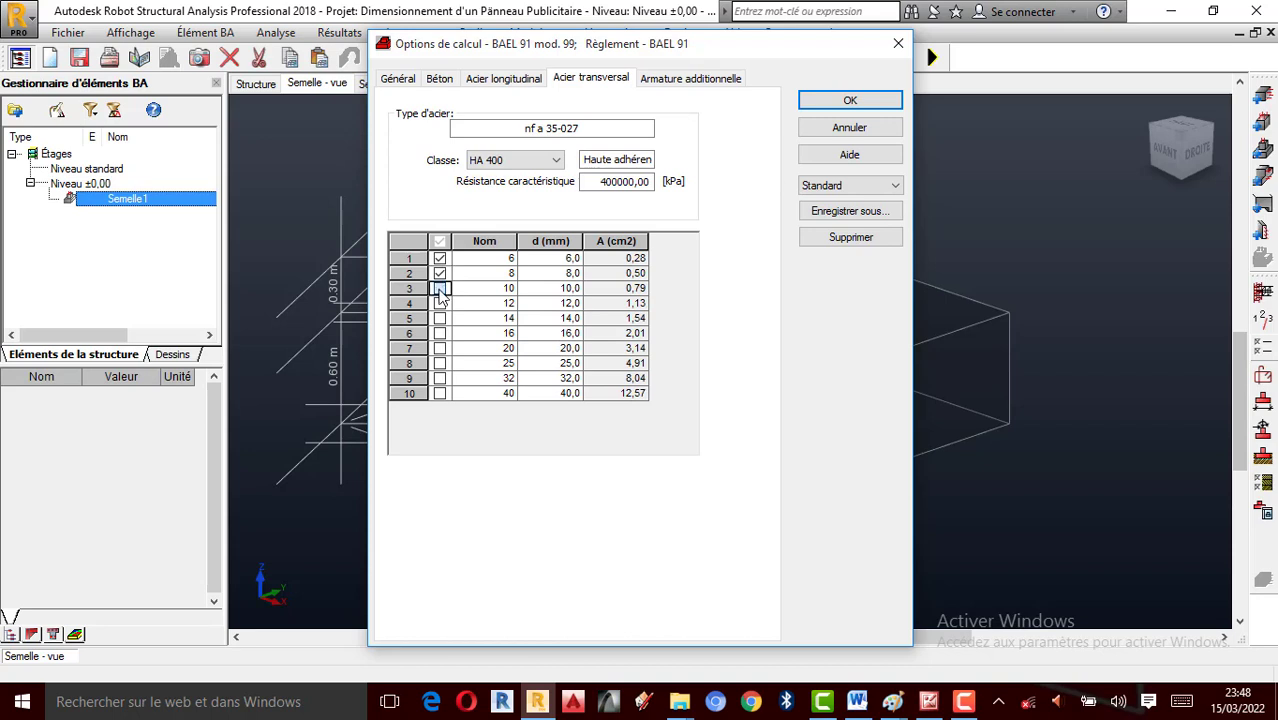
# Set the additional reinforcement to class HA 400 with only 14, 16, 20 and 25 mm bars allowed
pyautogui.click(690, 78)
pyautogui.click(557, 161)
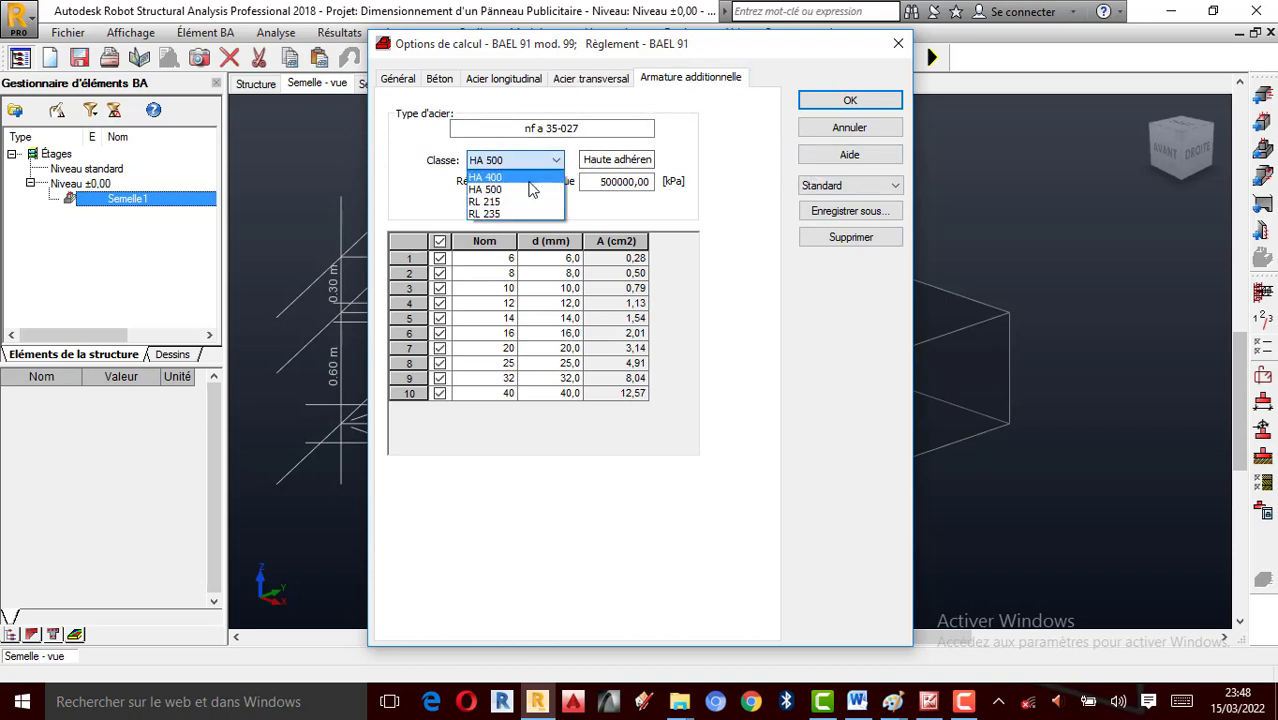
pyautogui.click(524, 177)
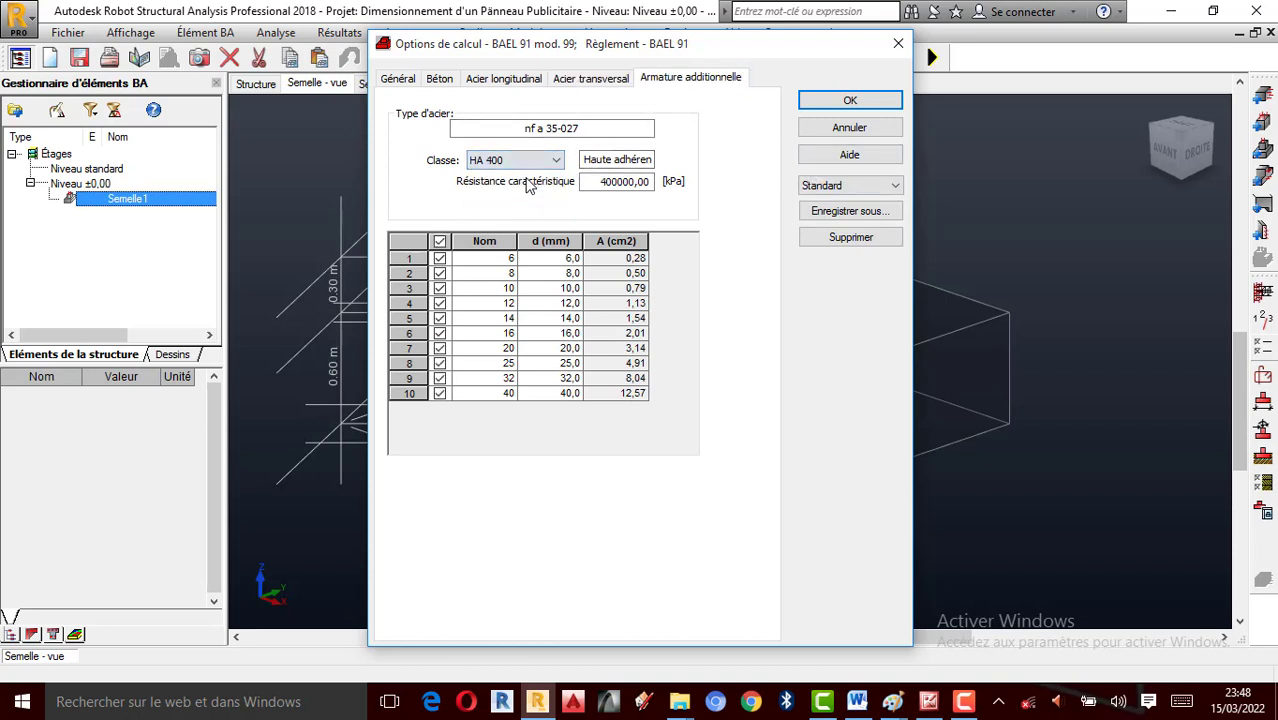
pyautogui.click(440, 241)
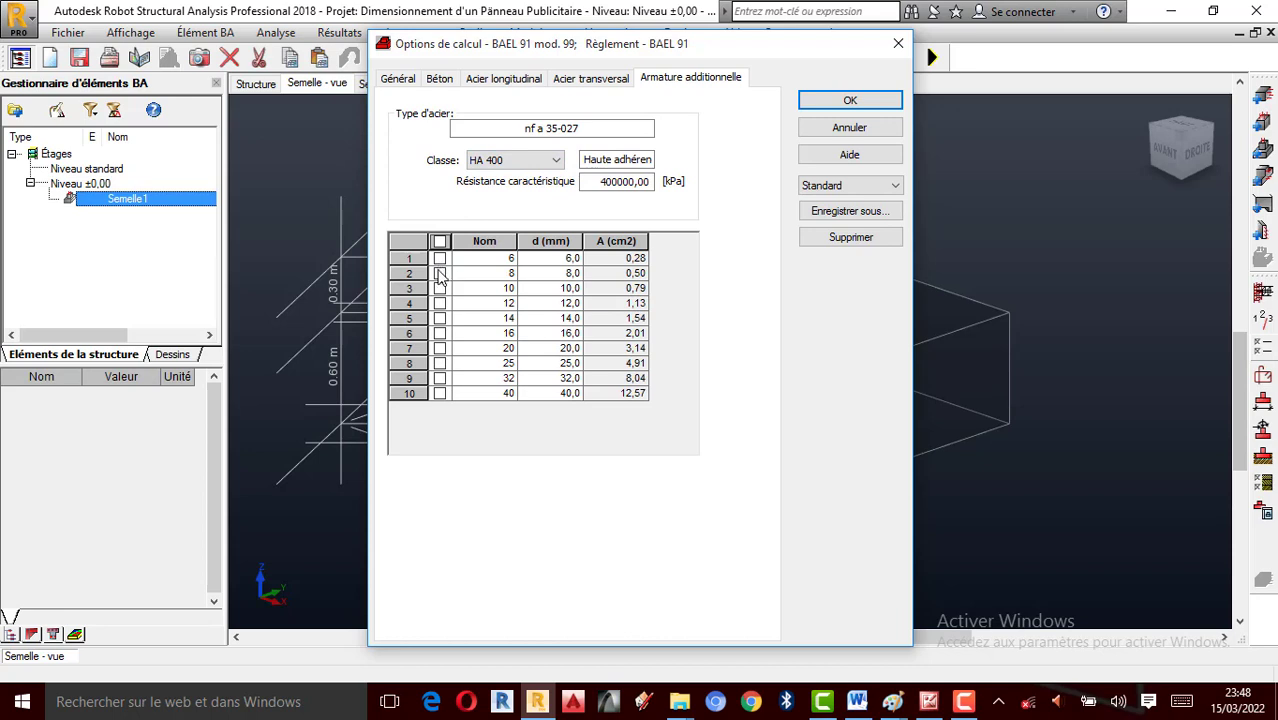
pyautogui.click(440, 318)
pyautogui.click(440, 333)
pyautogui.click(440, 348)
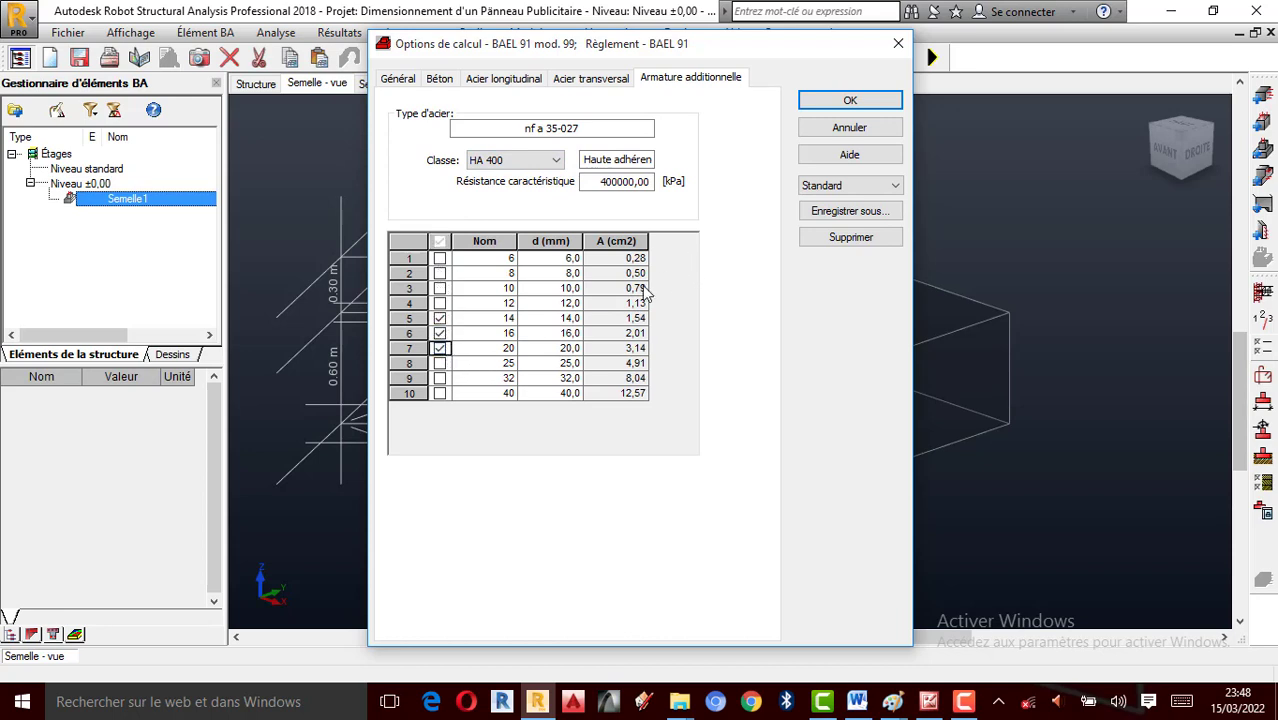
pyautogui.click(440, 363)
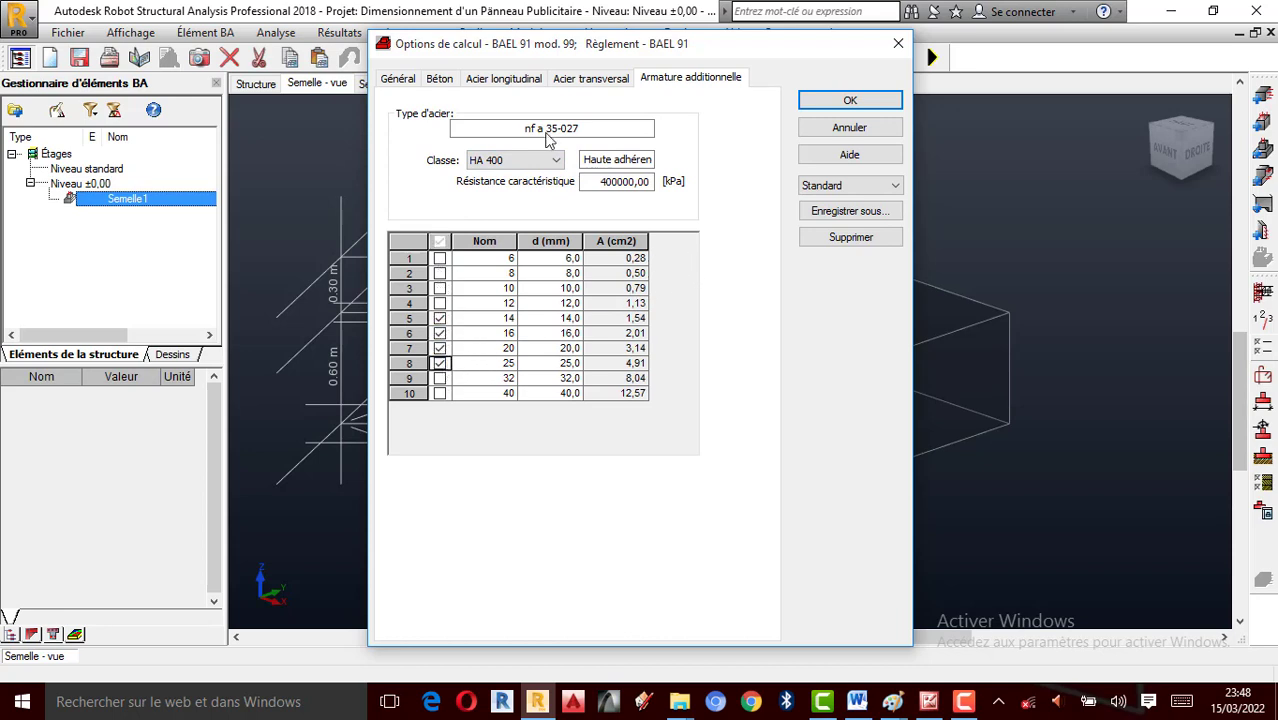
# Also allow 25 mm bars for the longitudinal steel and confirm the calculation options
pyautogui.click(492, 84)
pyautogui.click(440, 363)
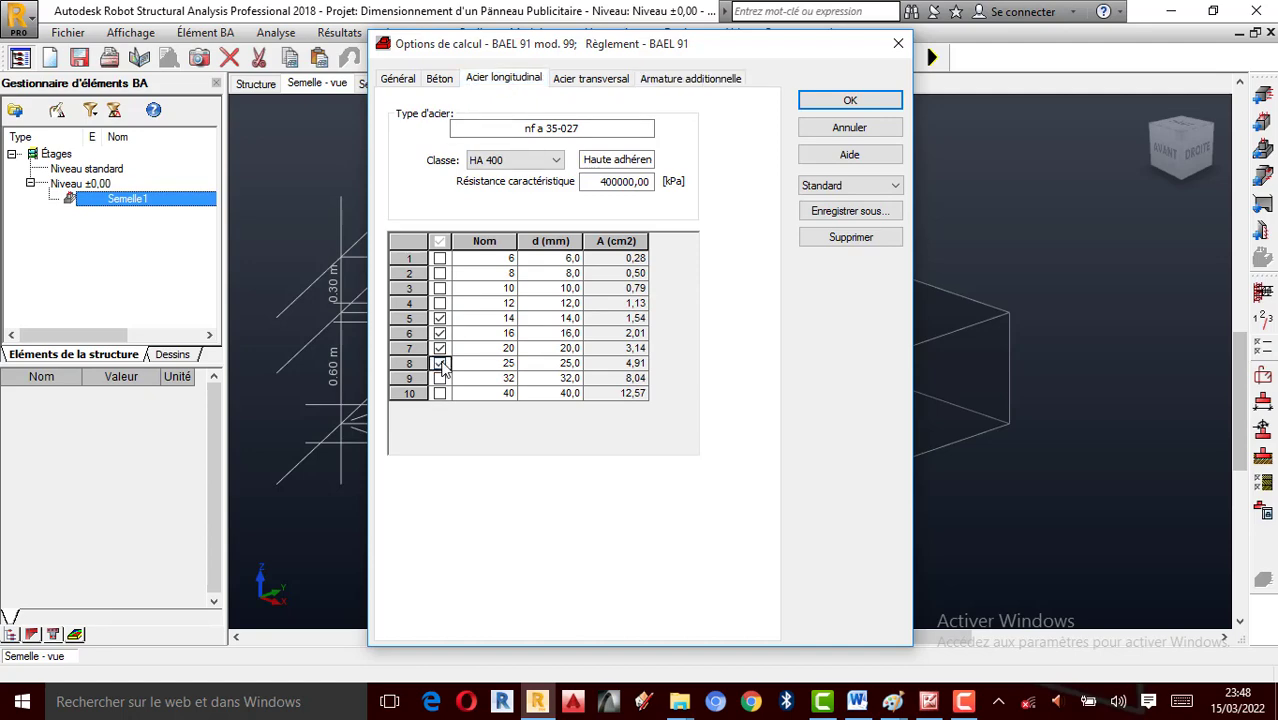
pyautogui.click(710, 80)
pyautogui.click(858, 101)
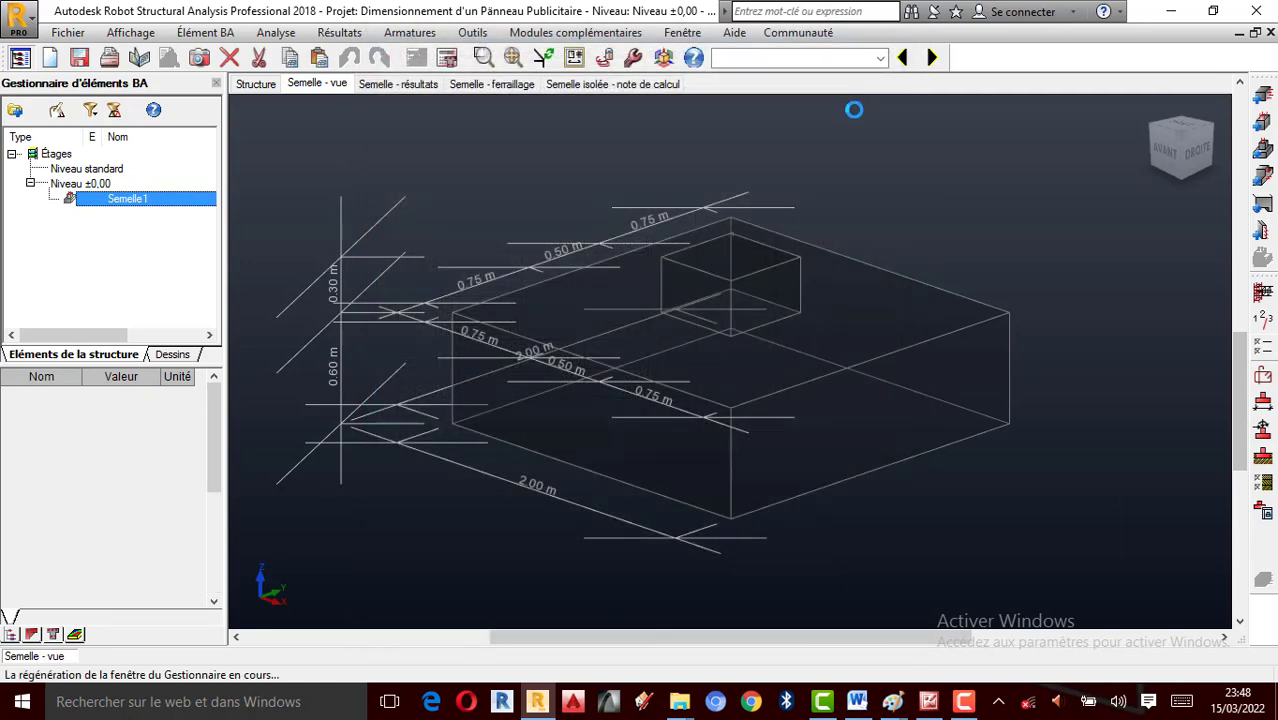
pyautogui.scroll(-3, 858, 258)
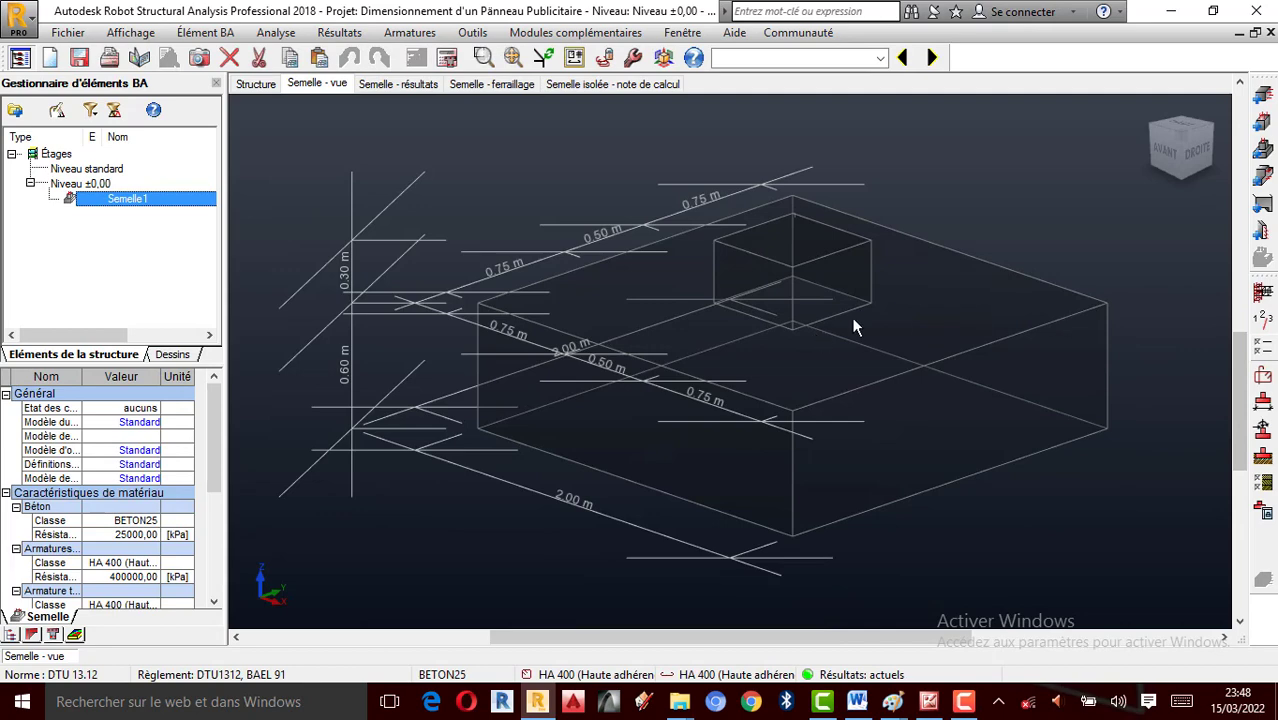
# In the reinforcement arrangement, enforce 0.10 to 0.15 m bar spacing in both footing layers and require top bars (Oui)
pyautogui.click(1262, 376)
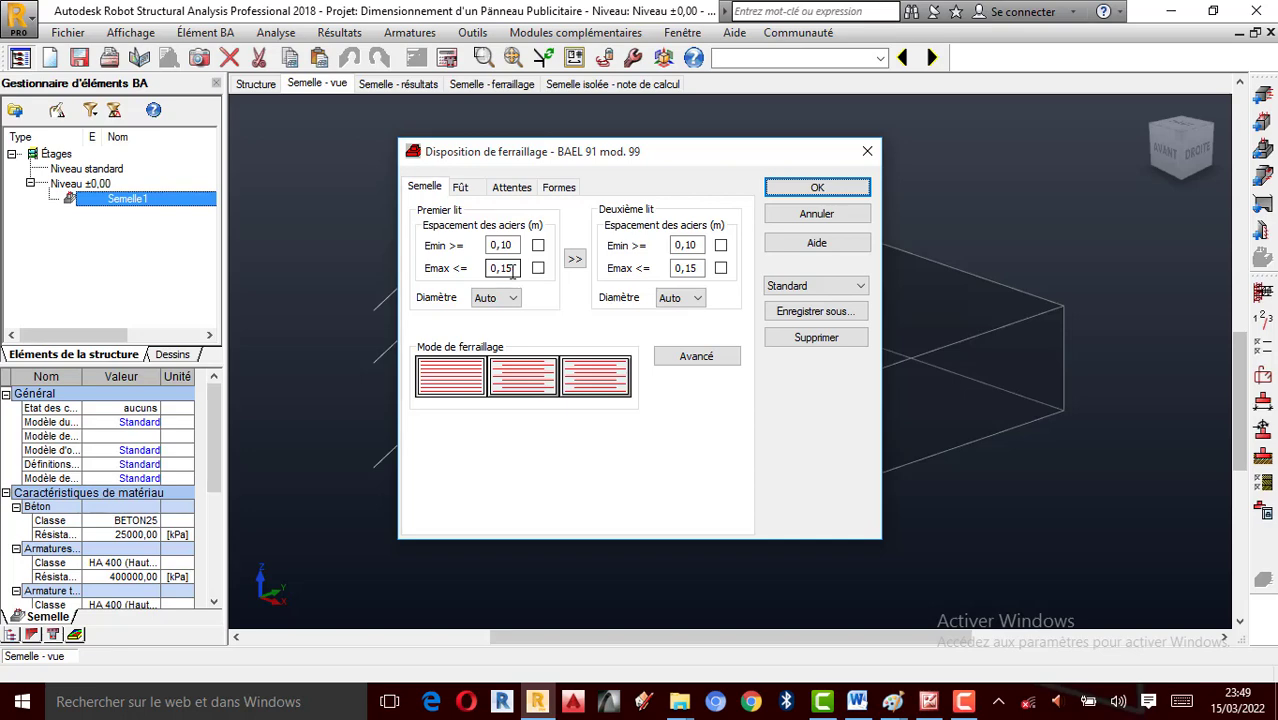
pyautogui.doubleClick(510, 268)
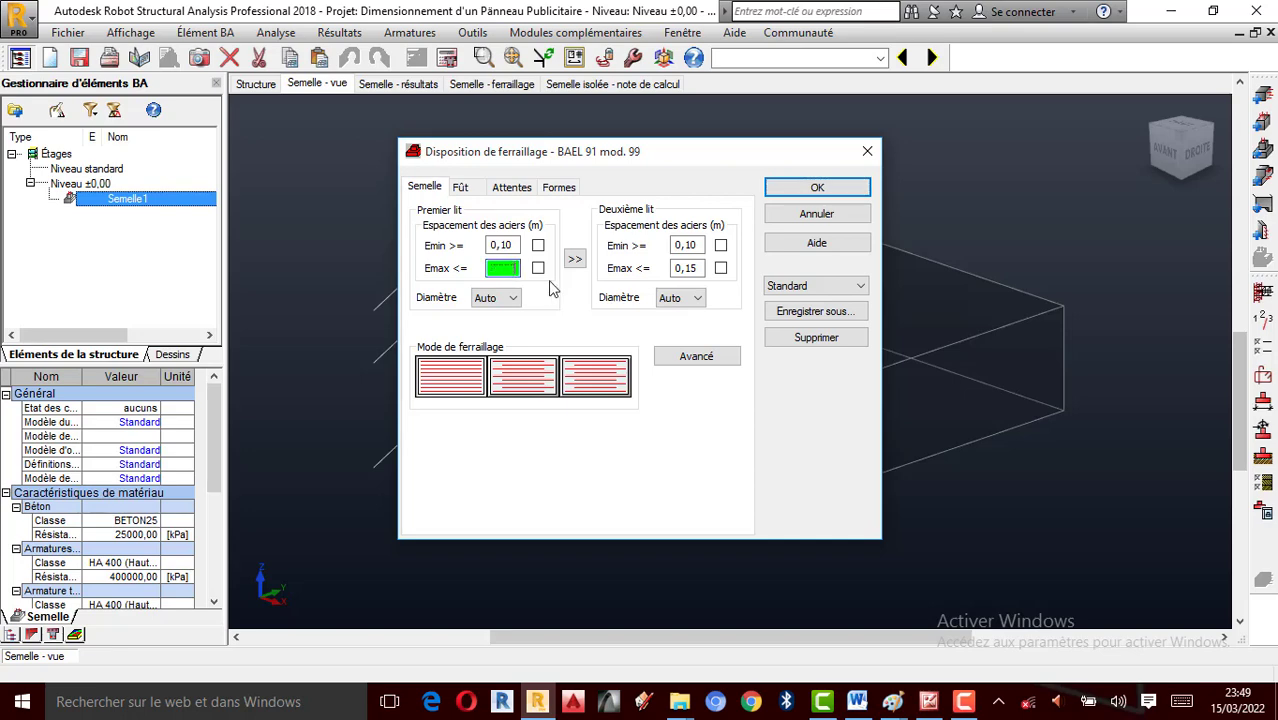
pyautogui.press('Return')
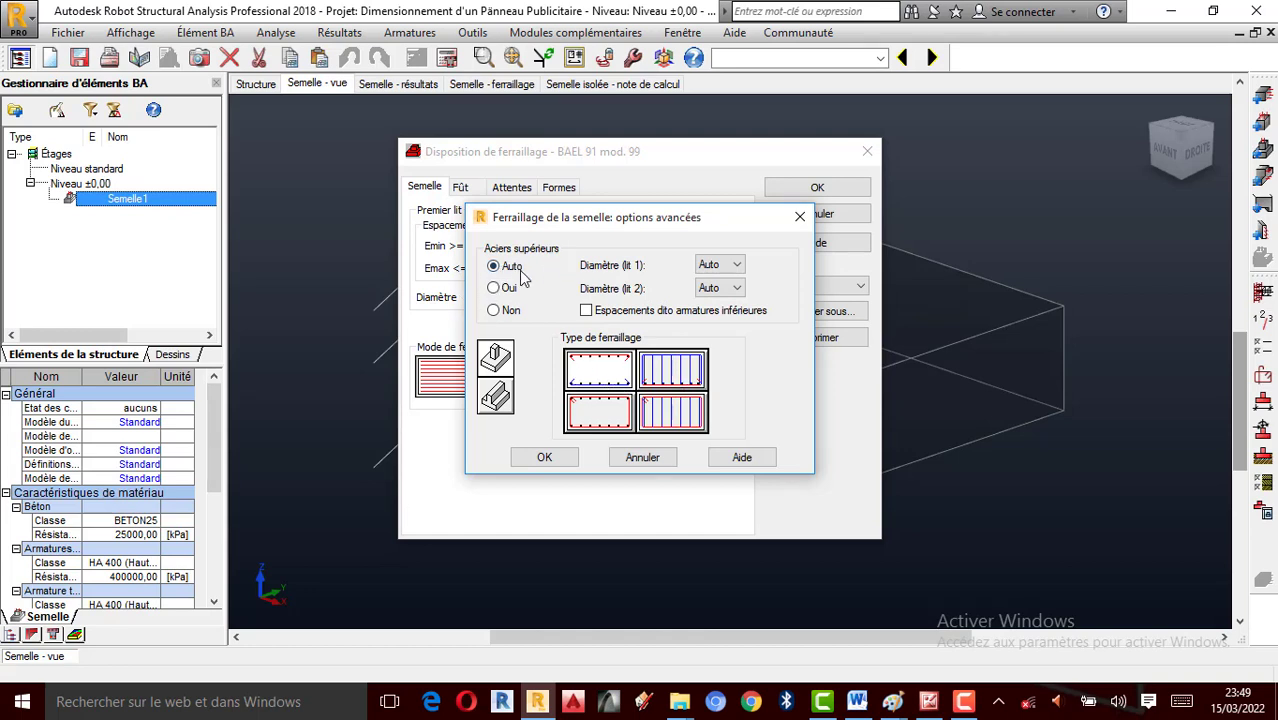
pyautogui.click(496, 289)
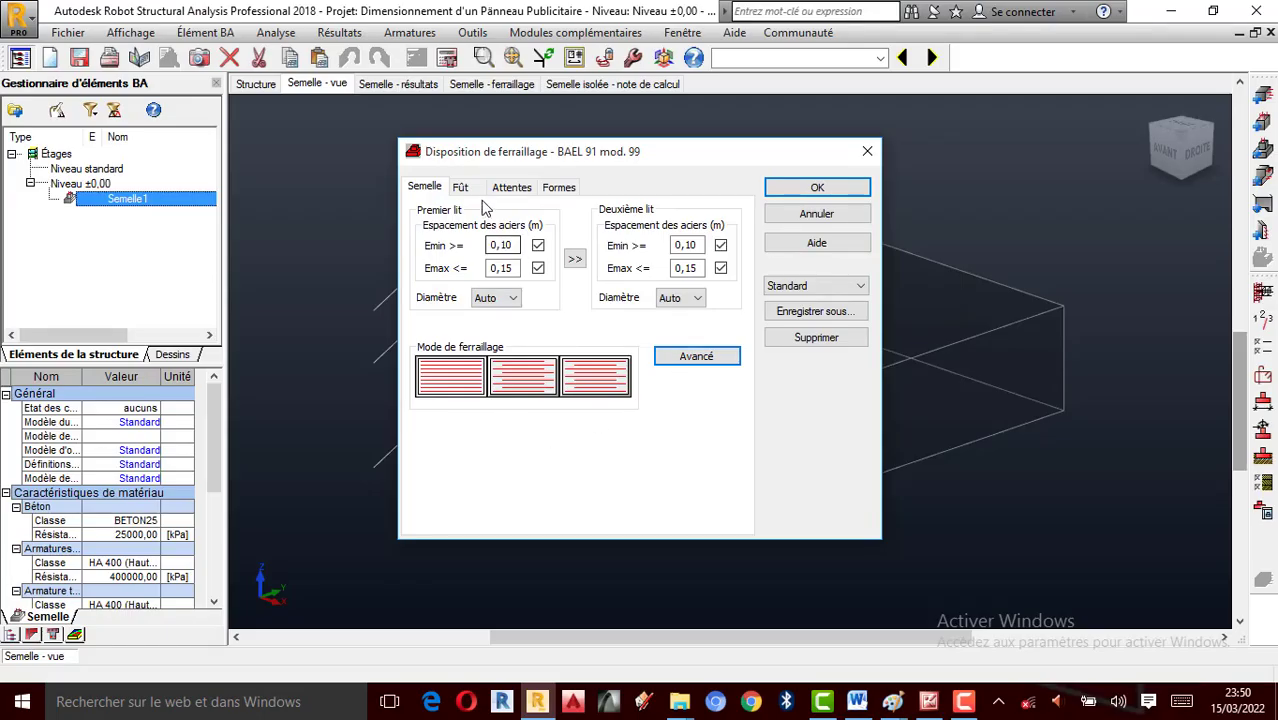
# Choose the second reinforcement mode for the pedestal and open the starter bars' minimum length in metres for editing
pyautogui.click(462, 189)
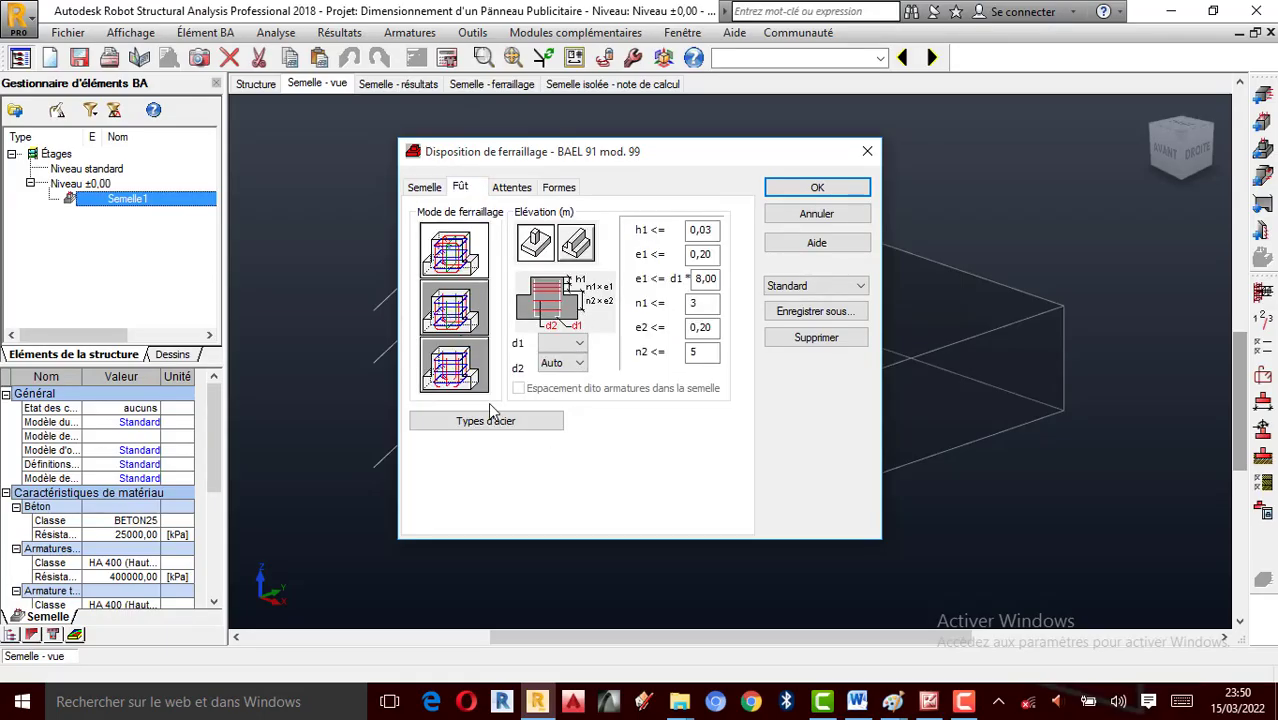
pyautogui.click(454, 252)
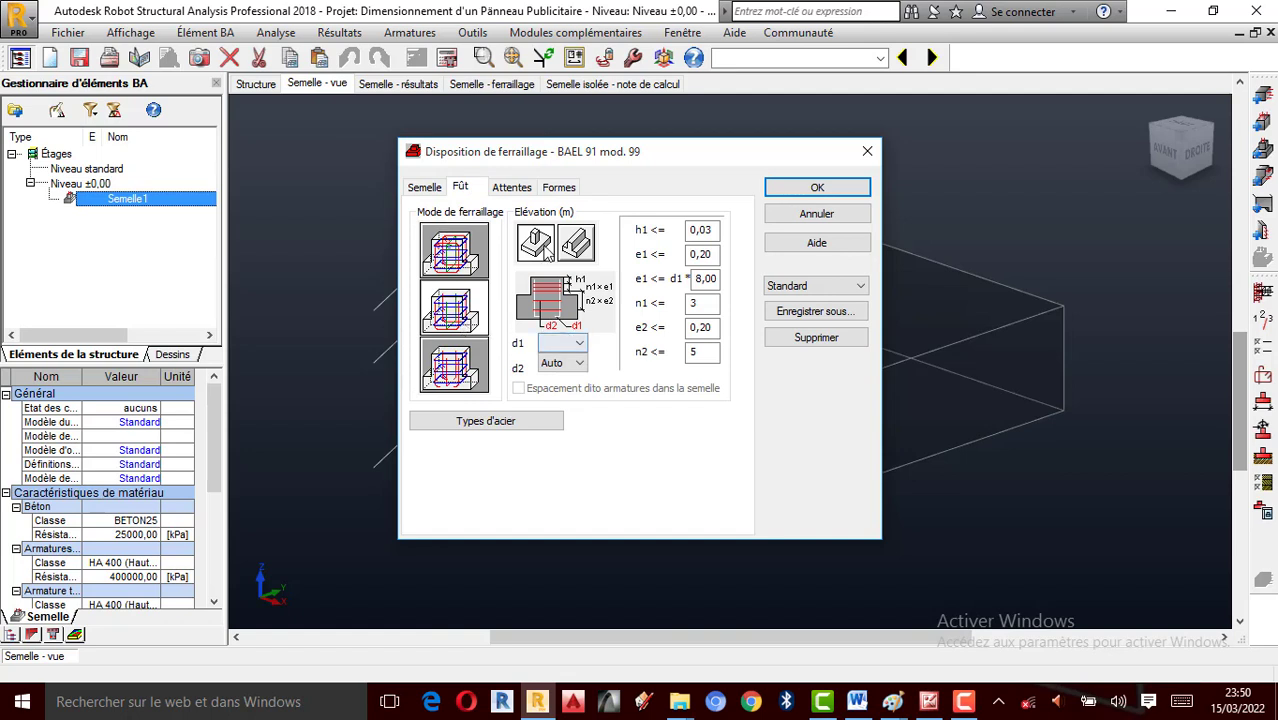
pyautogui.click(509, 192)
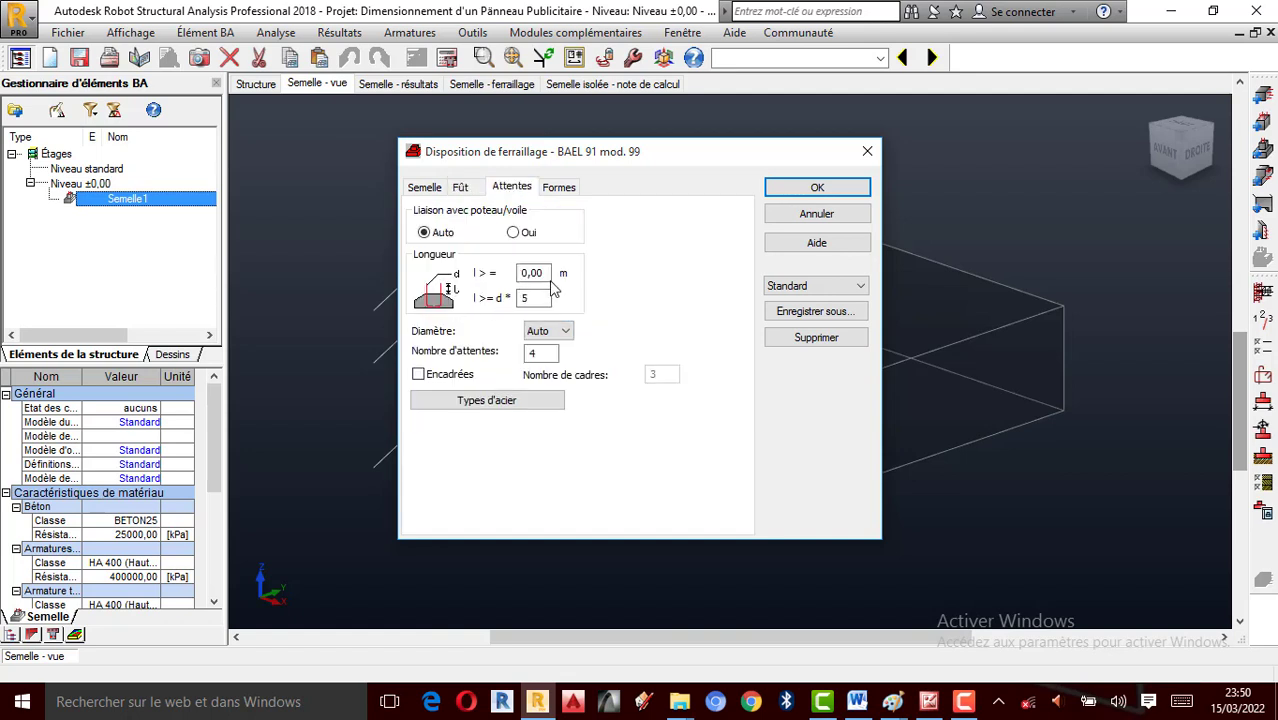
pyautogui.doubleClick(546, 276)
# Give the main bars 90° hooks at both ends, not only when necessary, with a 10 cm minimum base length, and confirm the arrangement
pyautogui.click(561, 188)
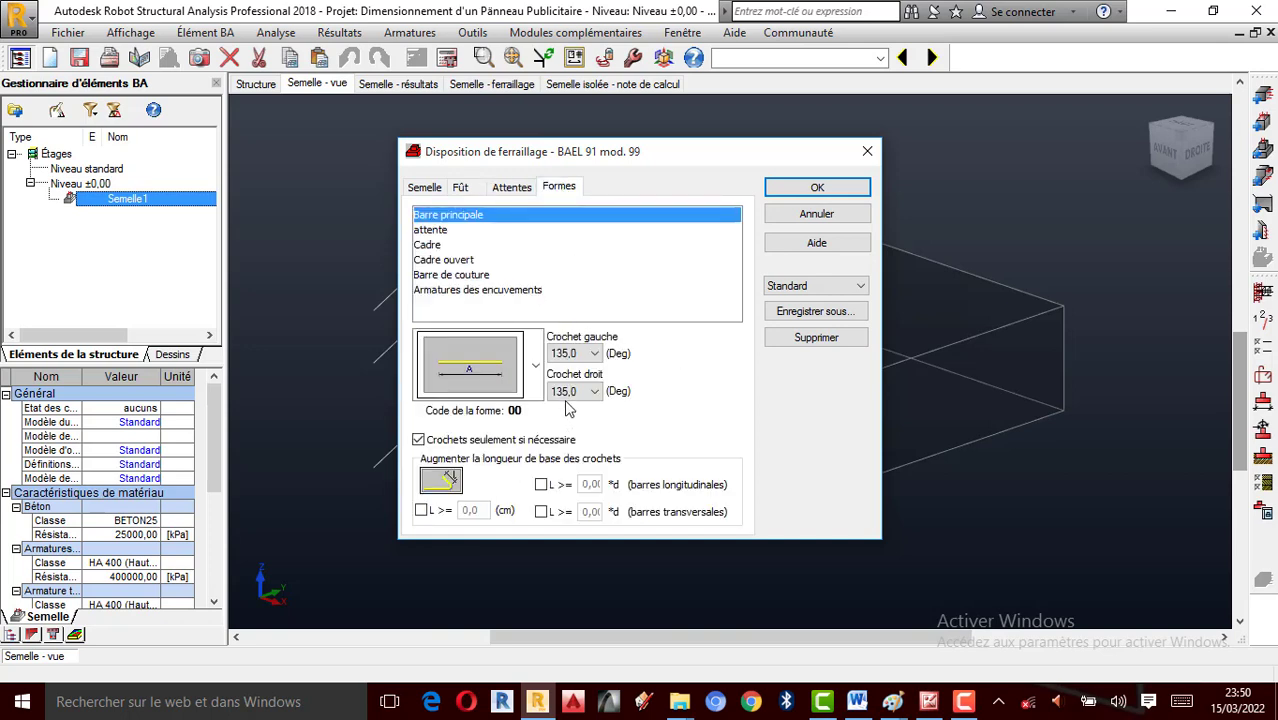
pyautogui.click(592, 354)
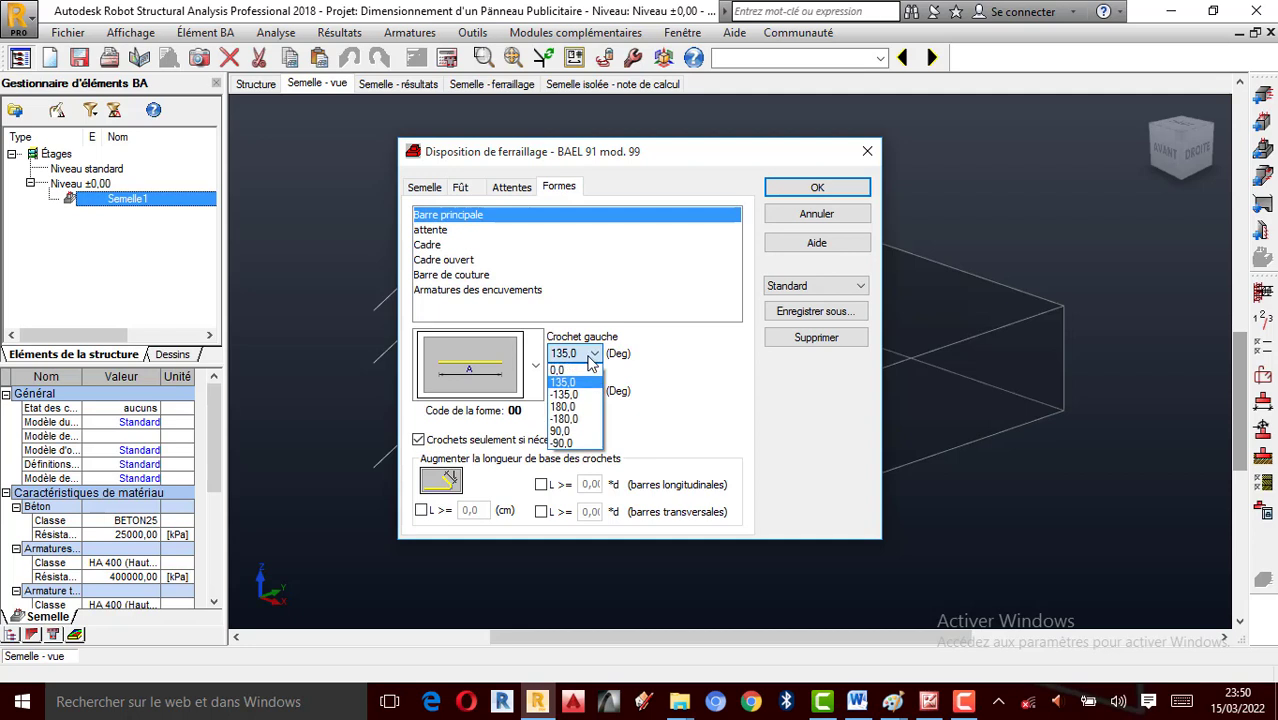
pyautogui.click(561, 432)
pyautogui.click(592, 391)
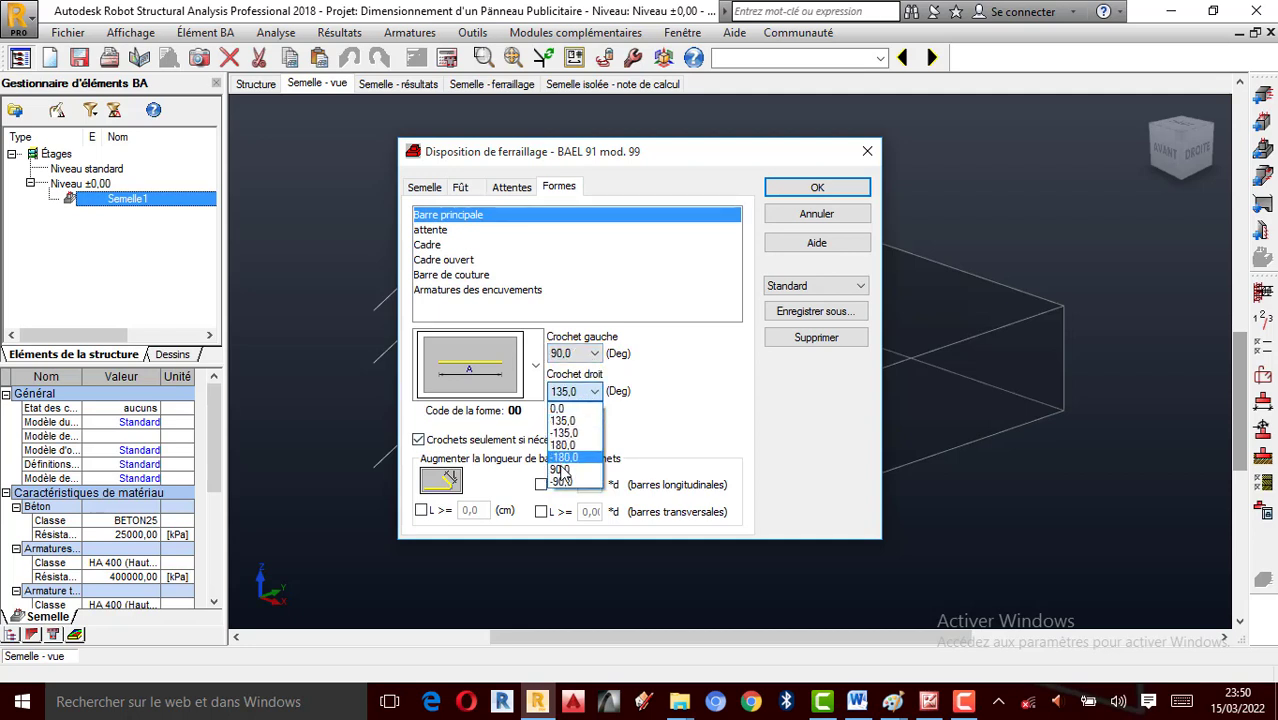
pyautogui.click(561, 470)
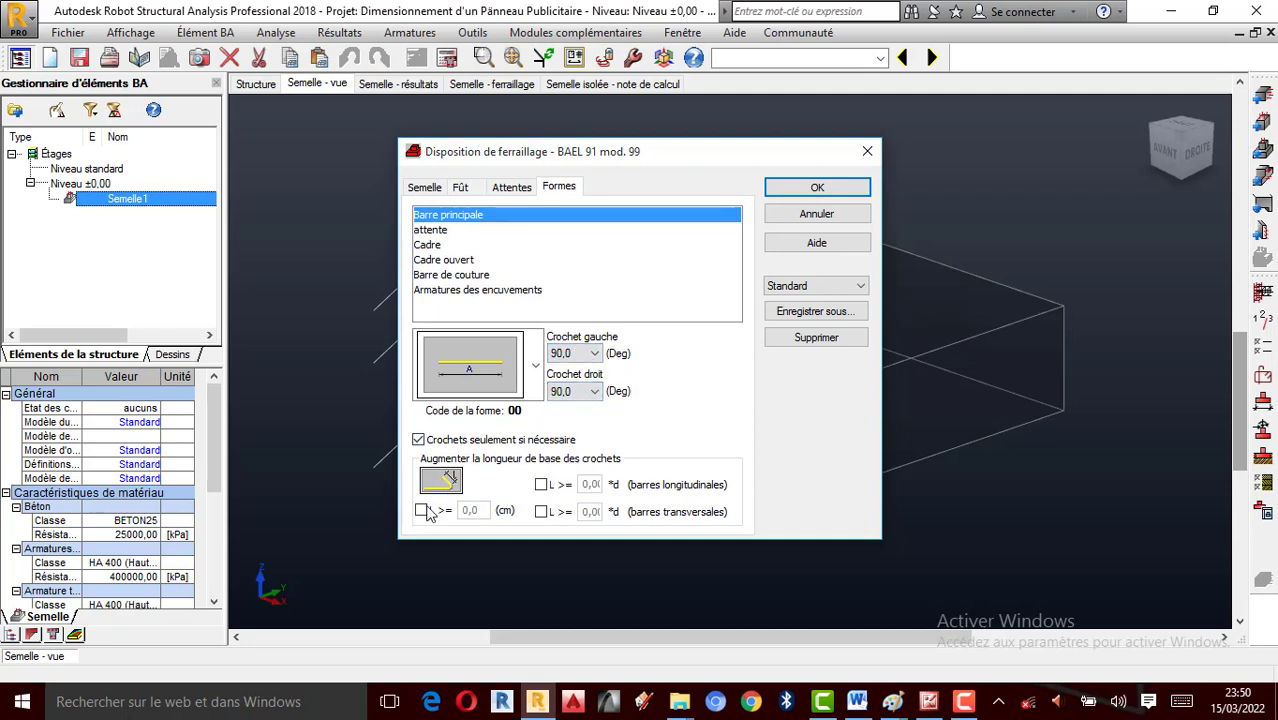
pyautogui.click(418, 440)
pyautogui.click(421, 510)
pyautogui.press('BackSpace')
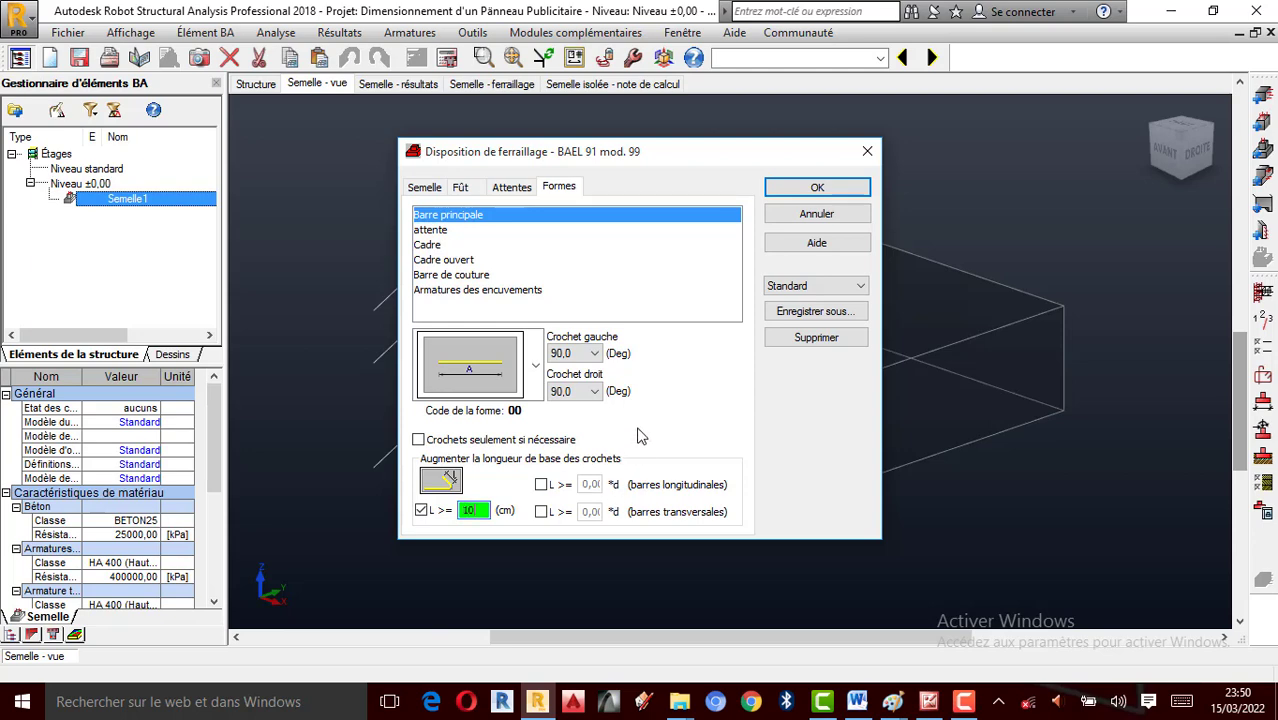
pyautogui.click(814, 190)
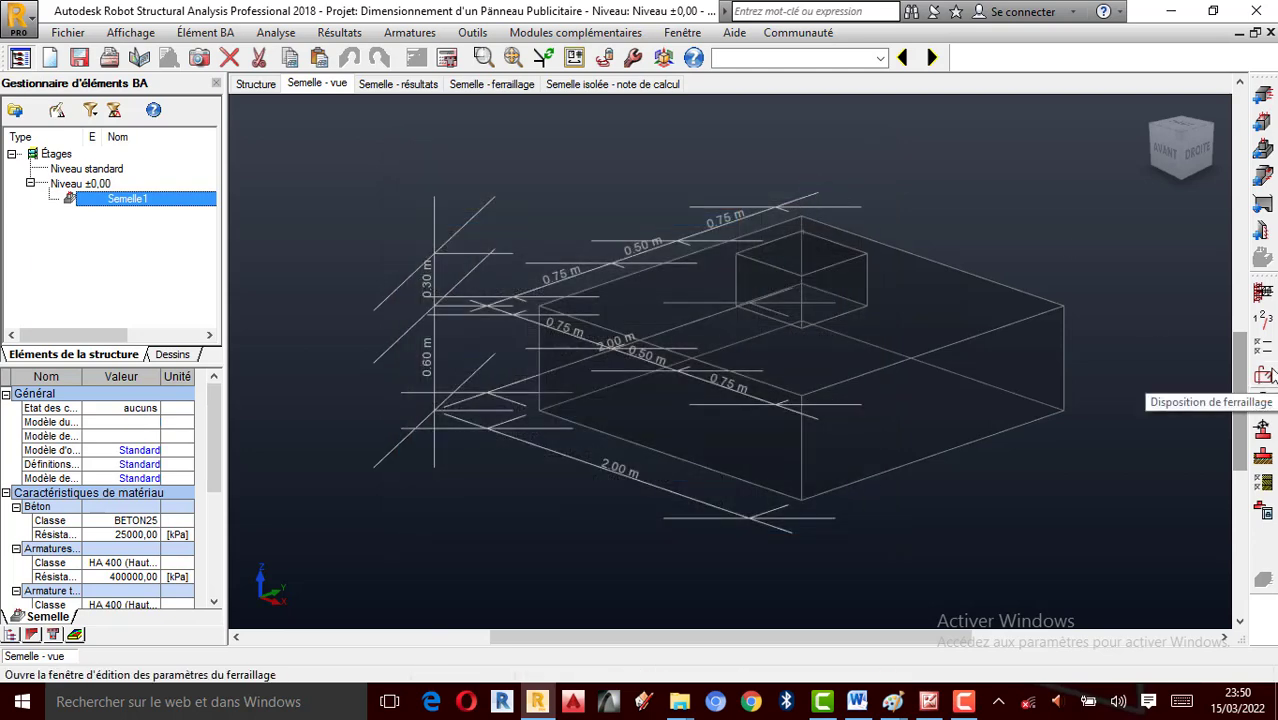
# Review the footing's general, pedestal and optimisation geometry settings and apply them with Libre geometry and stress minimisation
pyautogui.click(1265, 402)
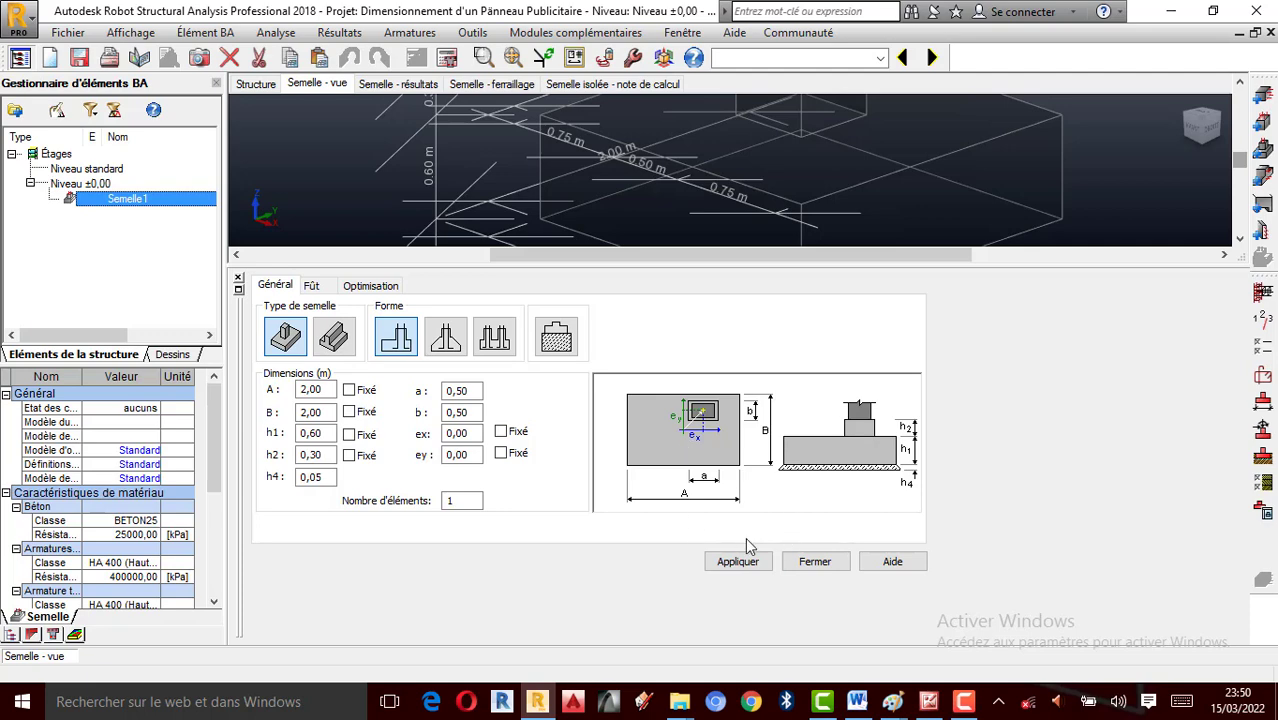
pyautogui.click(322, 288)
pyautogui.click(375, 290)
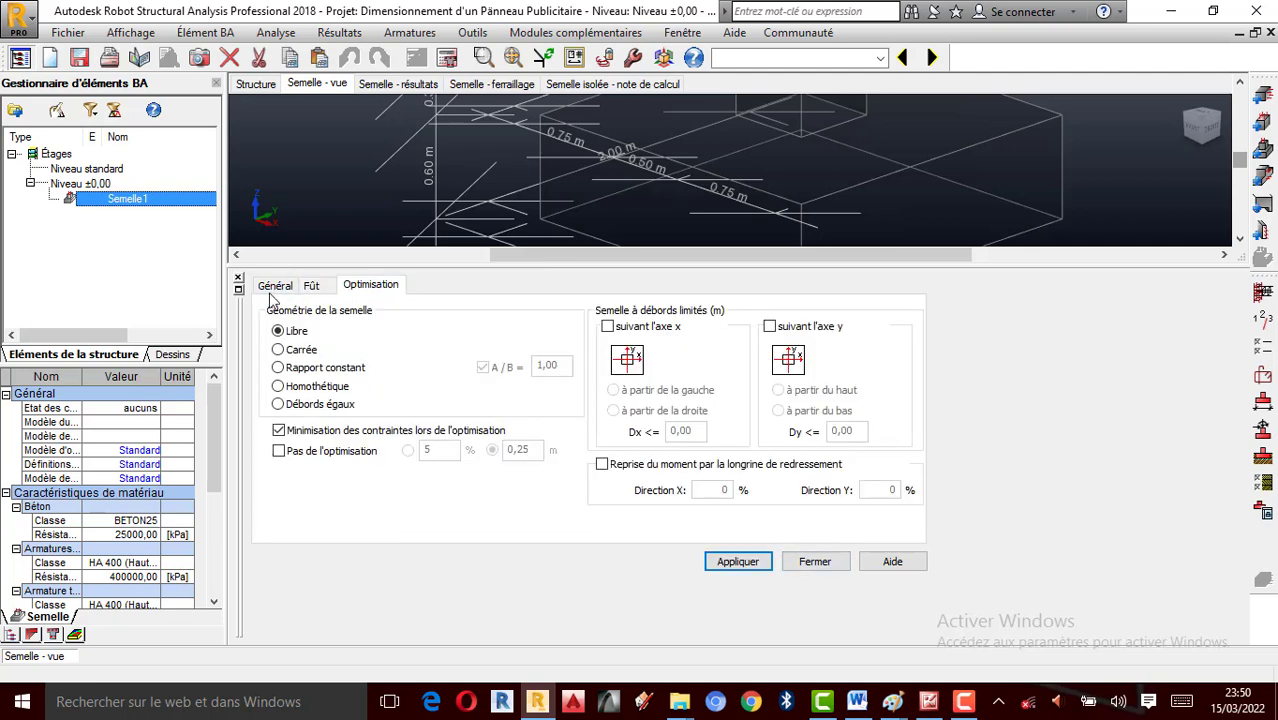
pyautogui.click(274, 288)
pyautogui.click(313, 289)
pyautogui.click(366, 288)
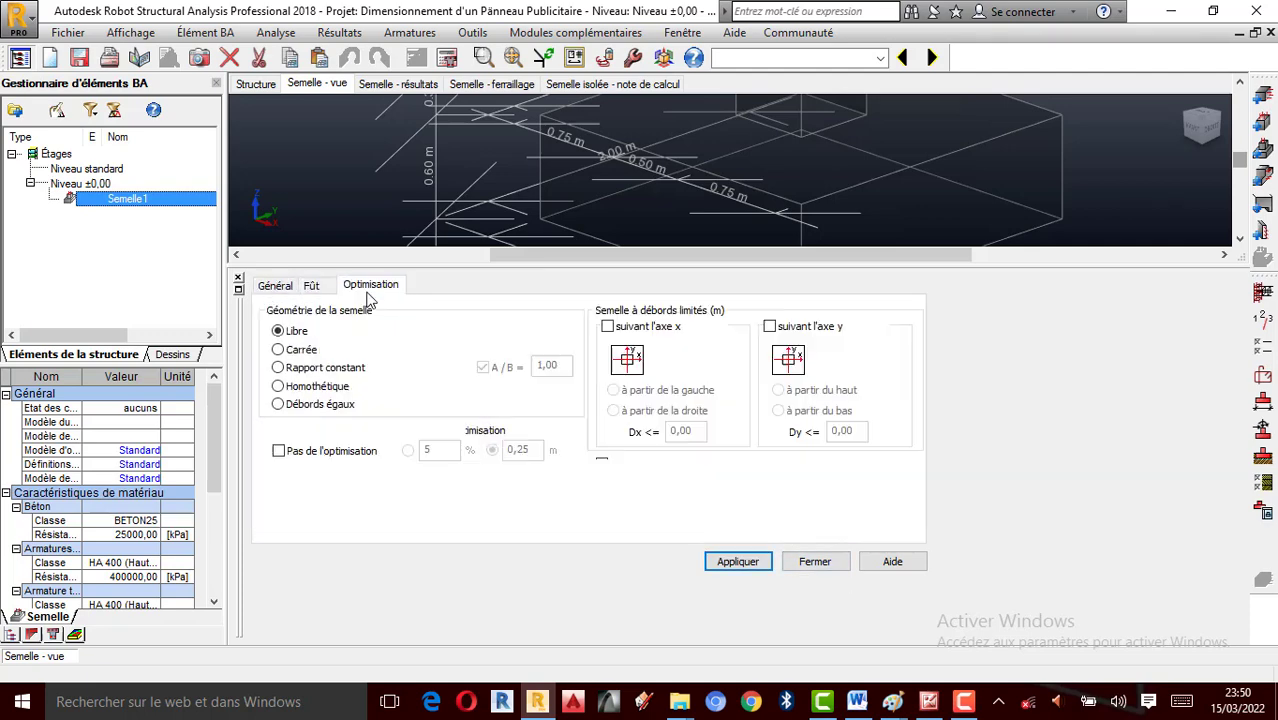
pyautogui.click(757, 566)
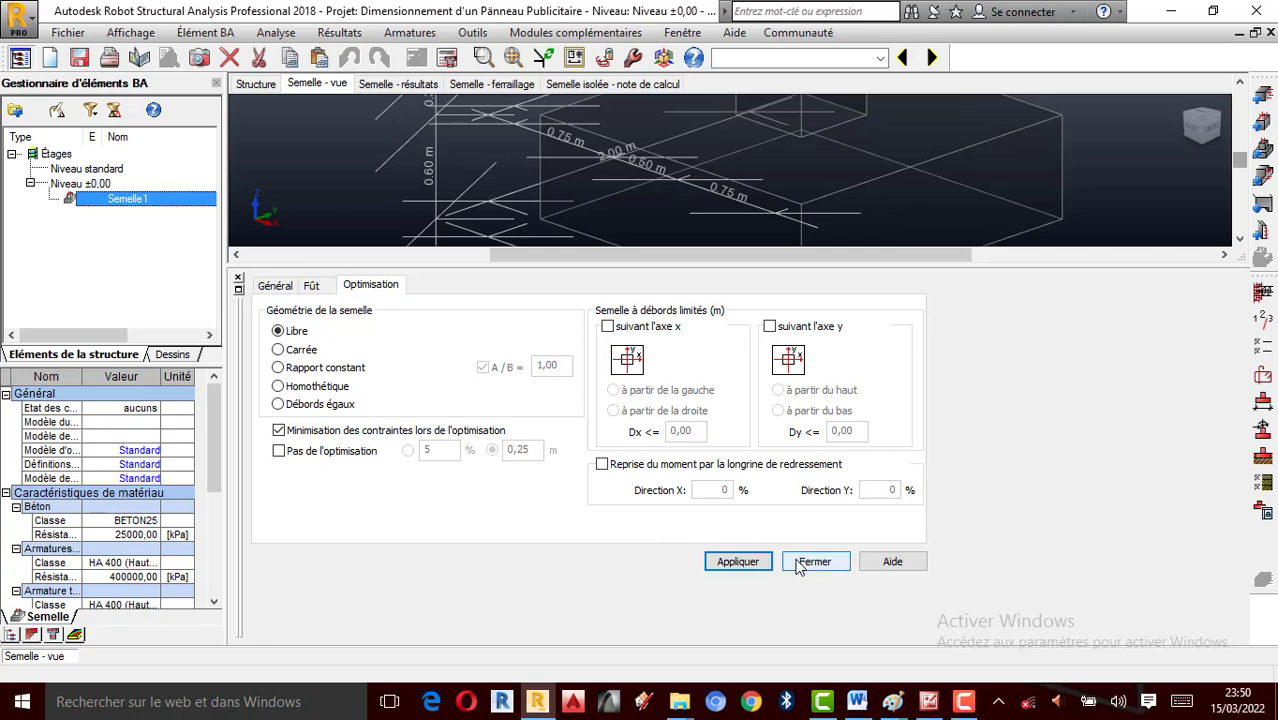
# Close the geometry settings and review the footing load definition's nature and sub-nature options without adding a load
pyautogui.click(806, 563)
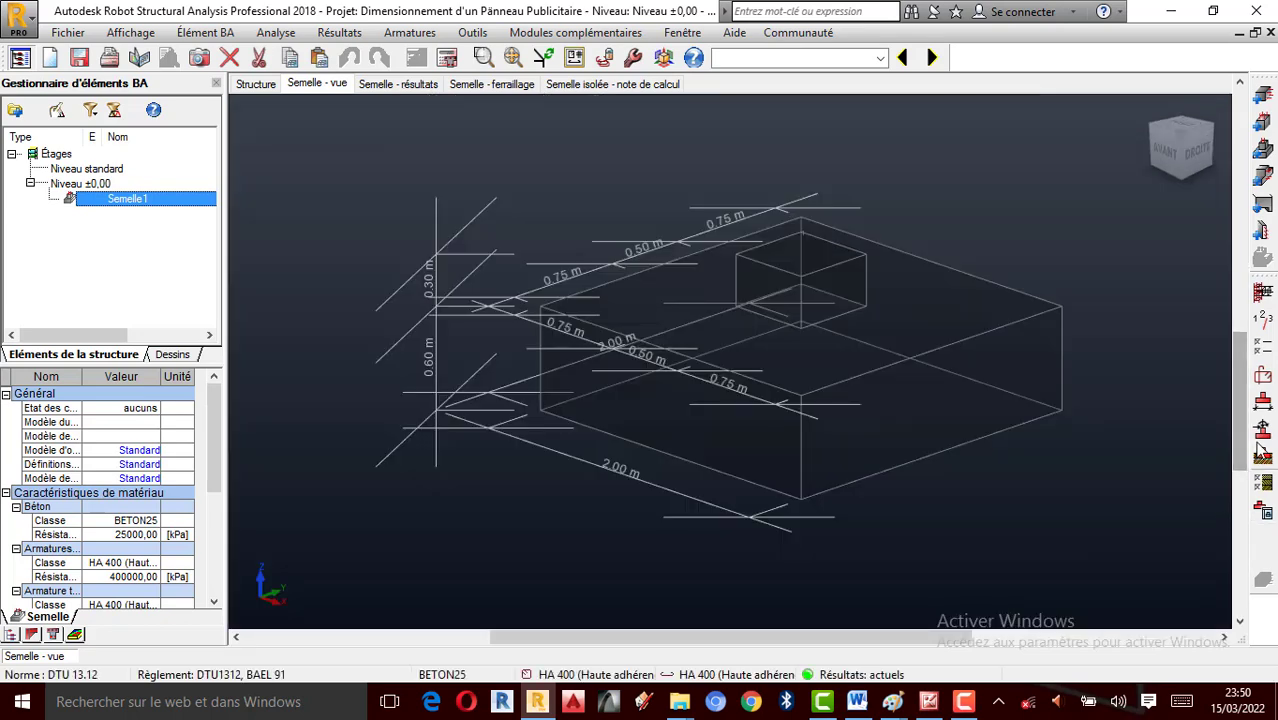
pyautogui.click(1262, 432)
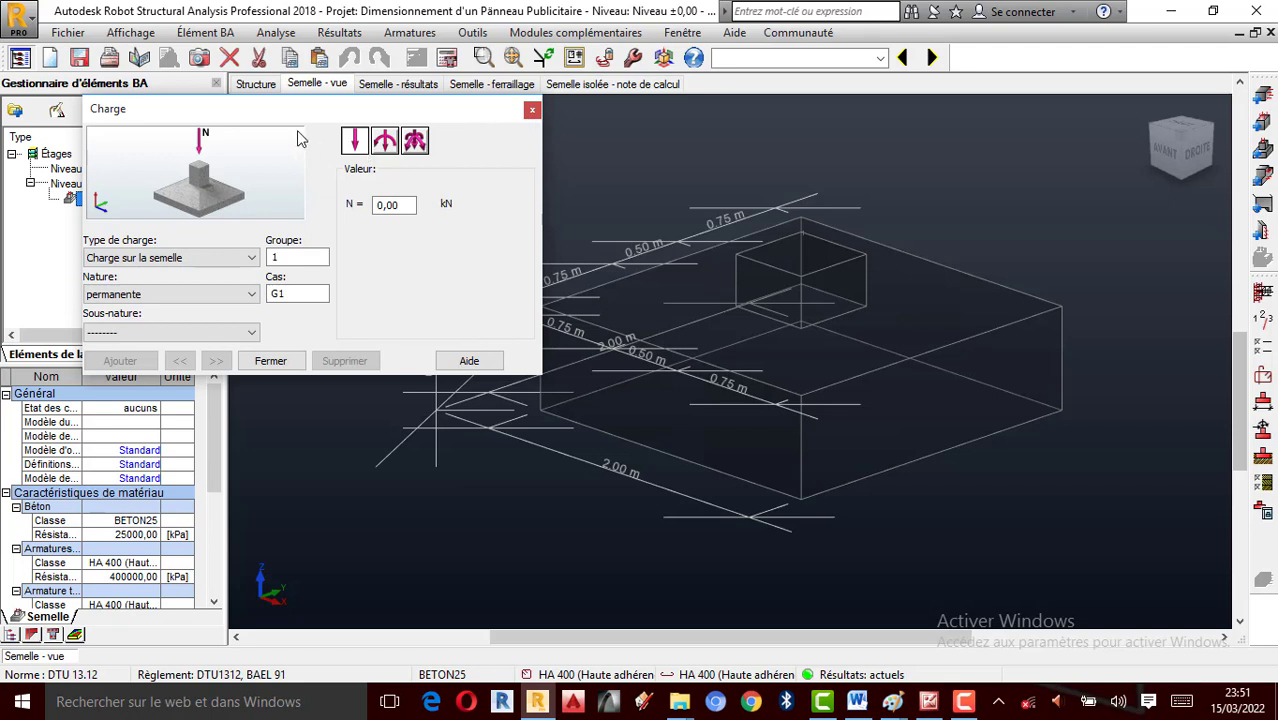
pyautogui.click(205, 294)
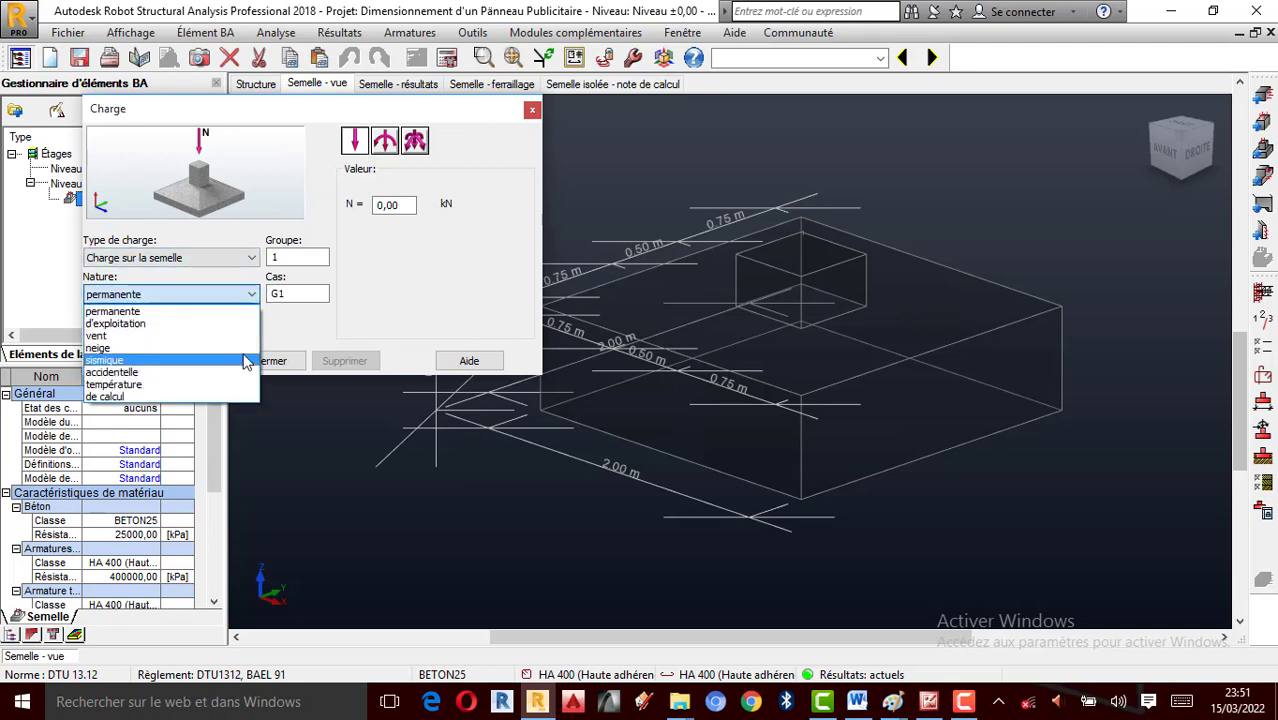
pyautogui.click(268, 348)
pyautogui.click(251, 332)
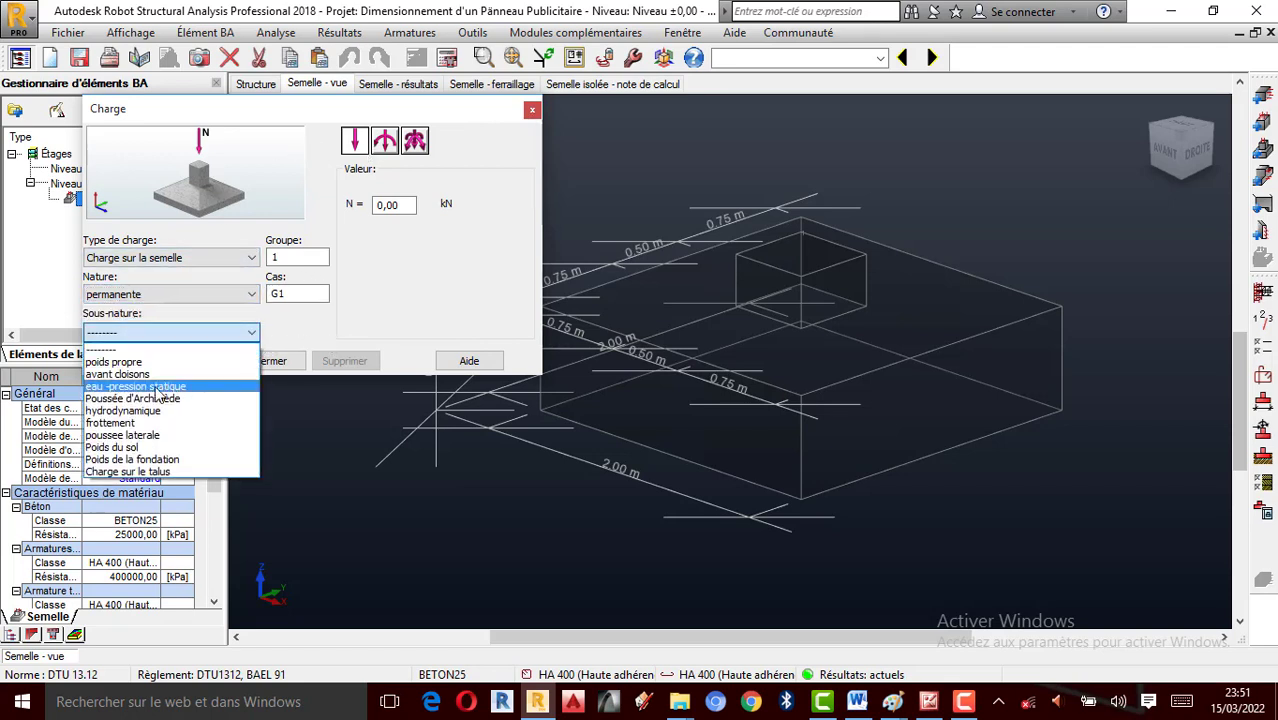
pyautogui.click(410, 323)
pyautogui.click(532, 109)
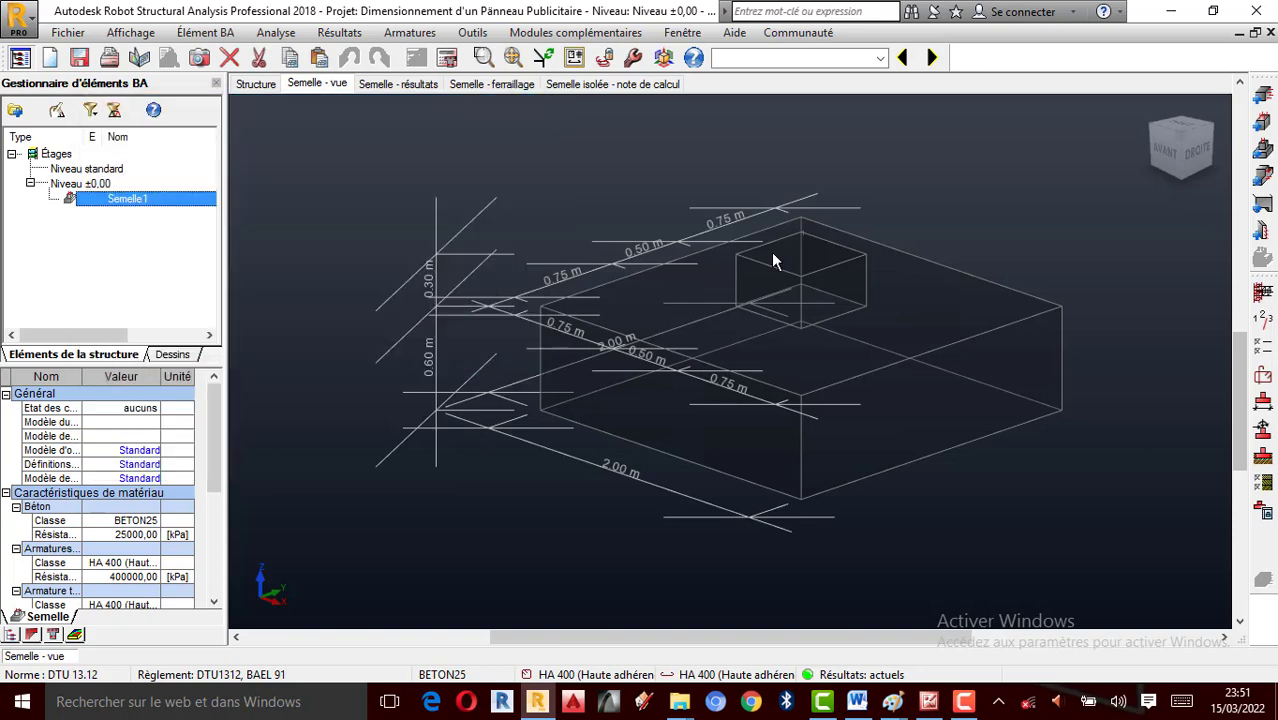
pyautogui.click(1263, 428)
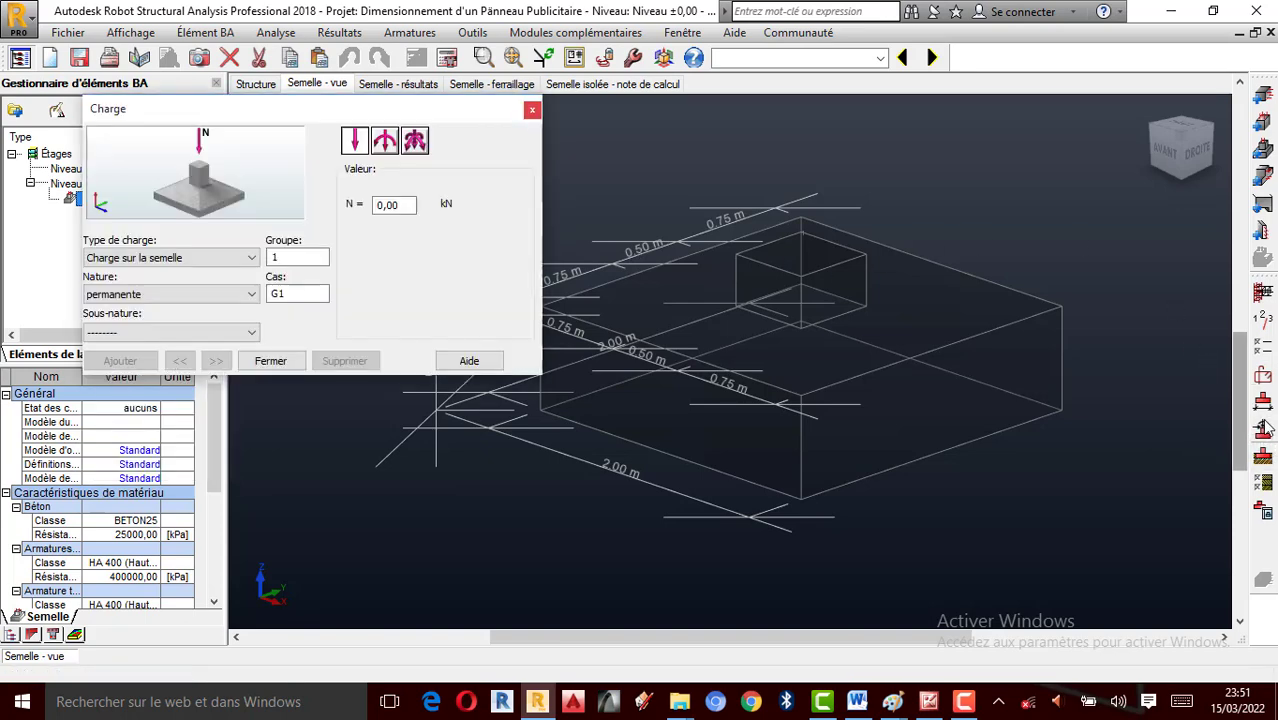
pyautogui.click(532, 110)
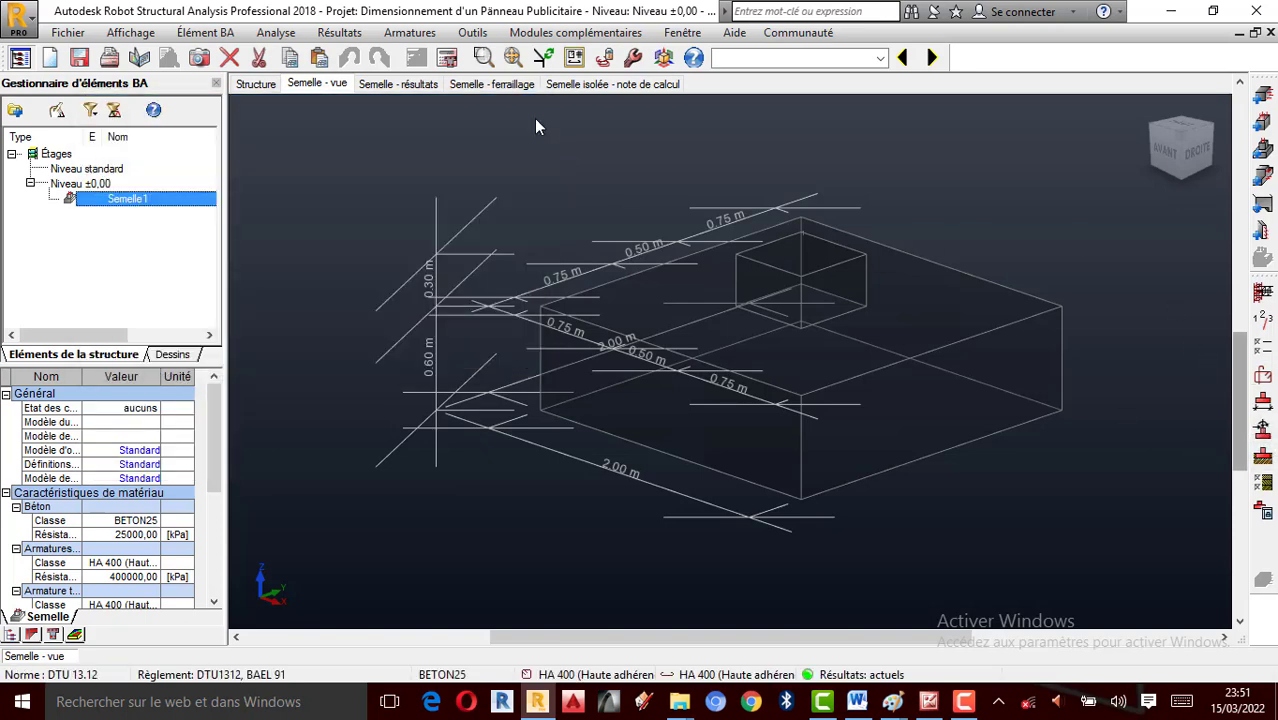
# In the footing's soil settings, assign Argiles et limons fermes to the first layer and add a second layer of the same soil
pyautogui.click(1263, 458)
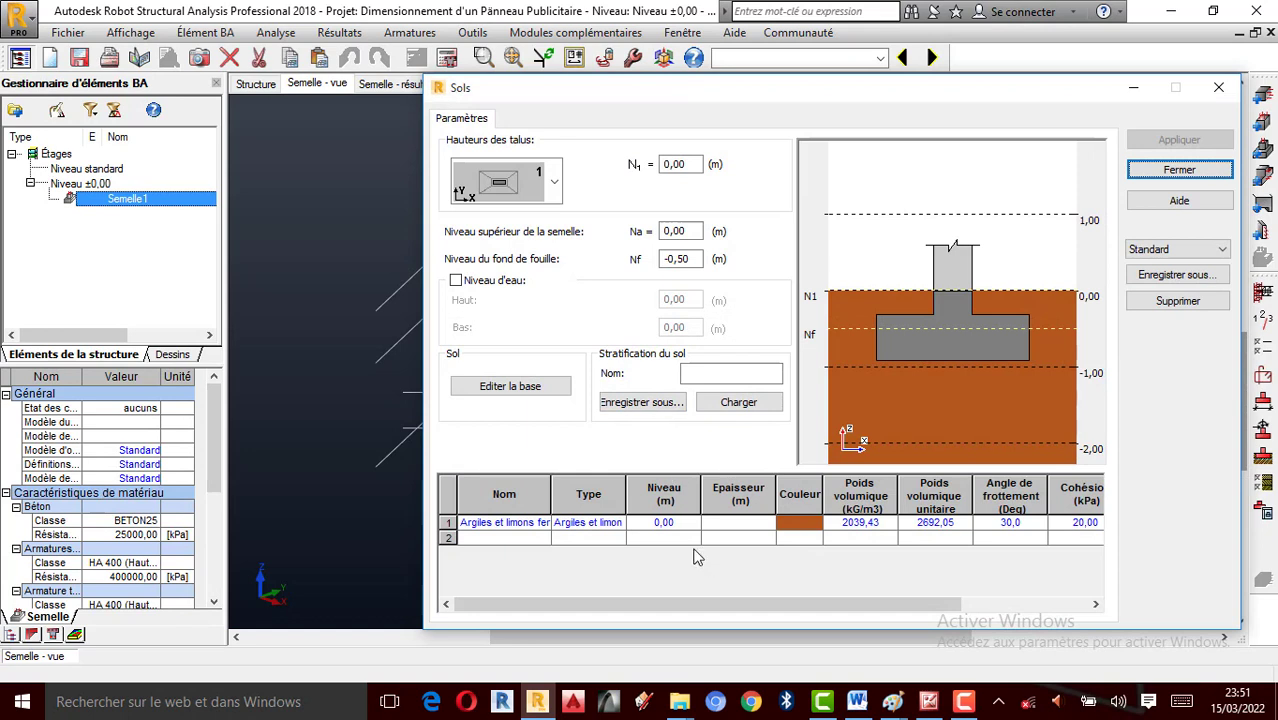
pyautogui.click(542, 522)
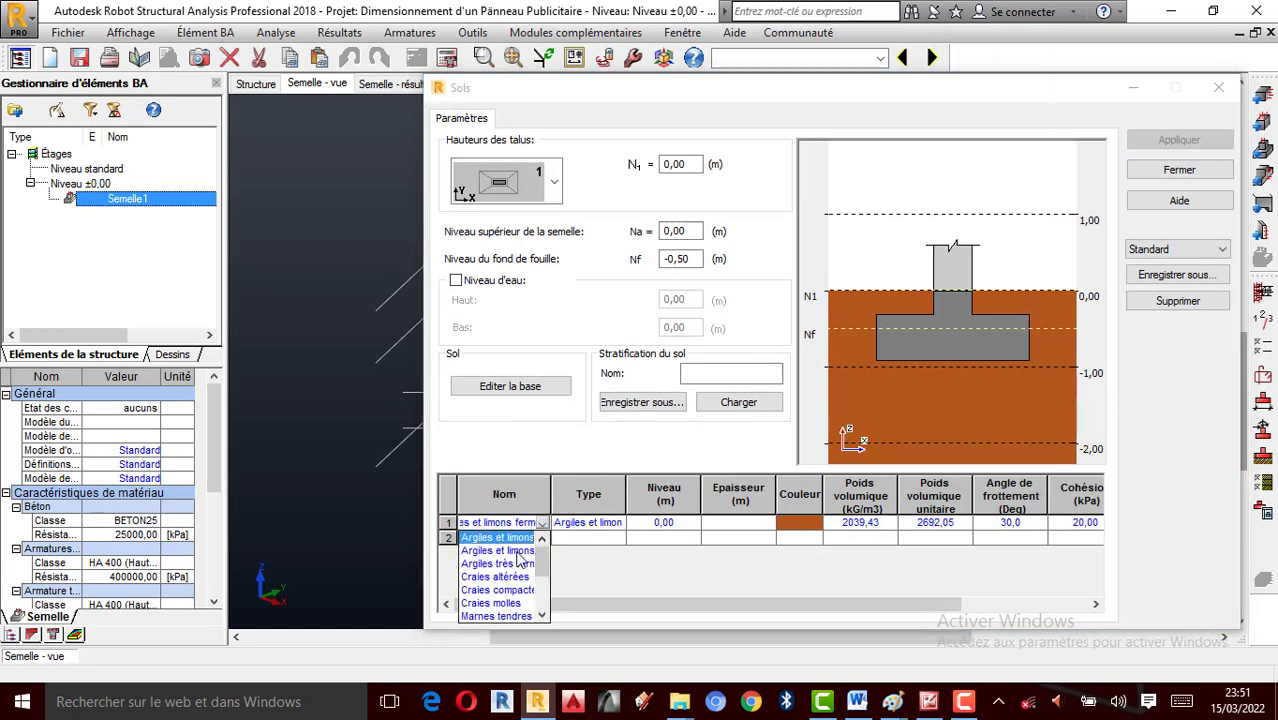
pyautogui.click(530, 551)
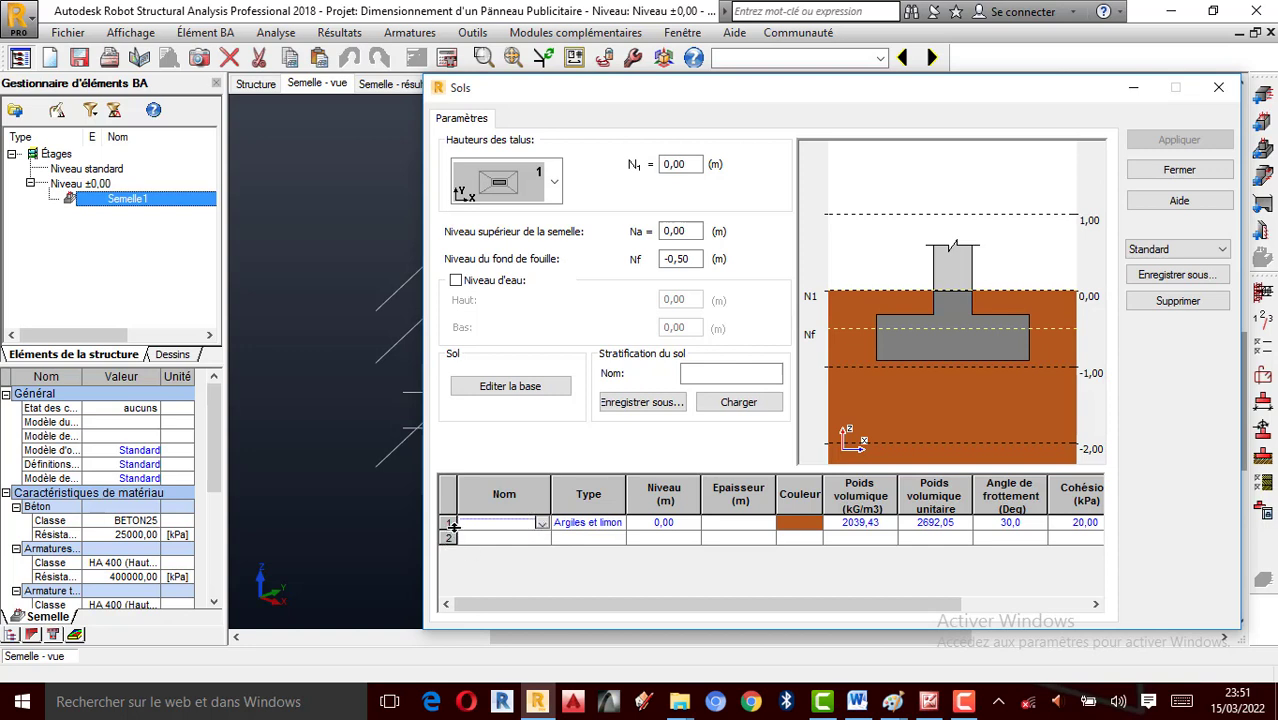
pyautogui.press('Down')
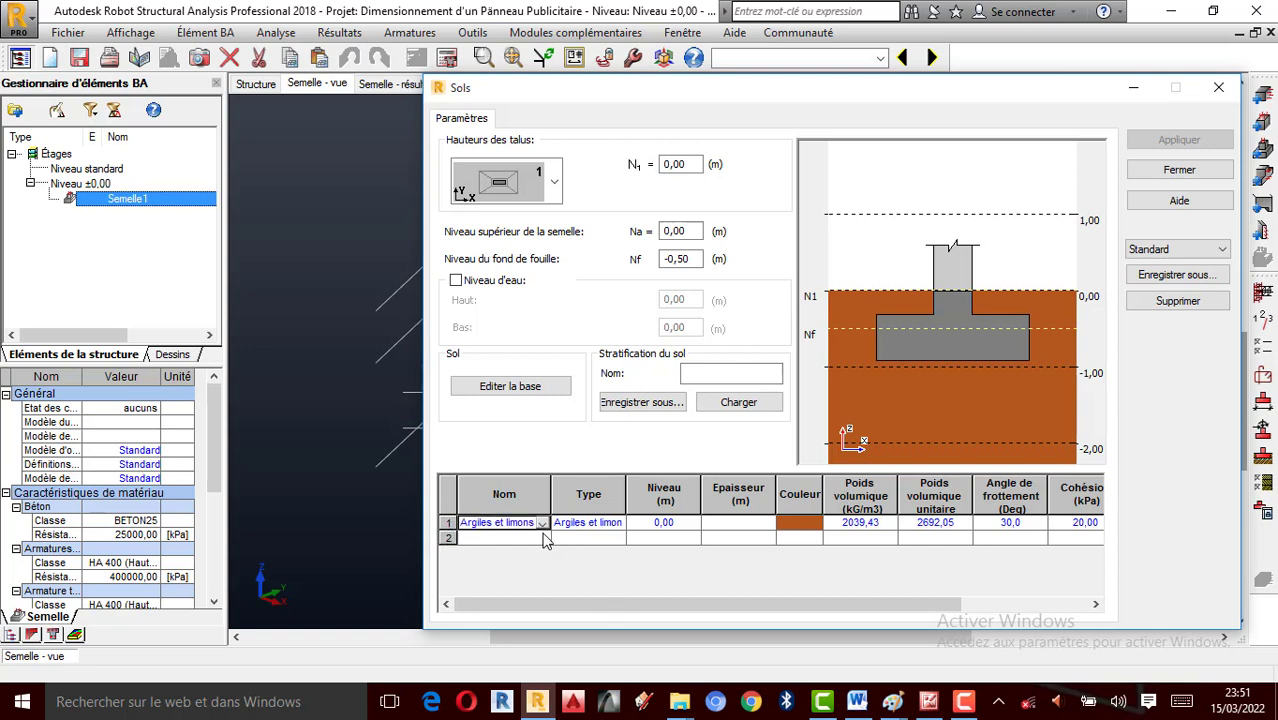
pyautogui.click(543, 538)
pyautogui.click(531, 582)
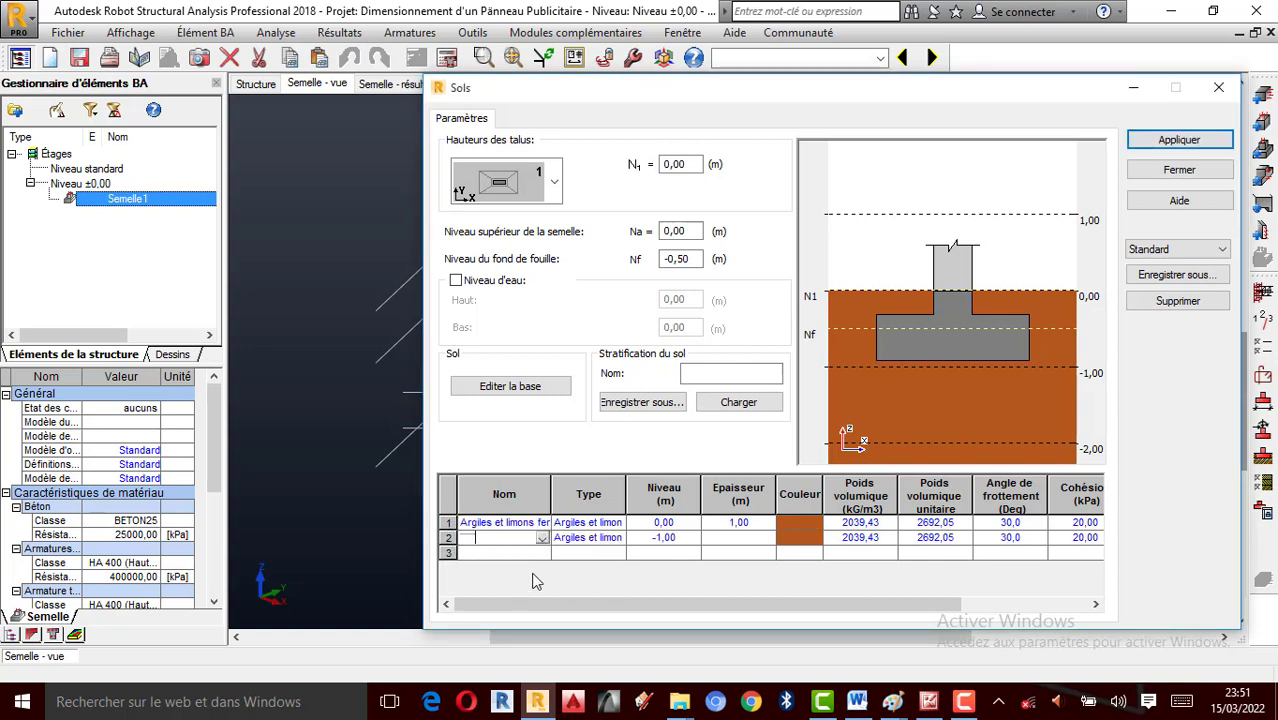
# Add a third Argiles et limons layer beneath the second, clear its name, and apply the soil stratification
pyautogui.click(542, 553)
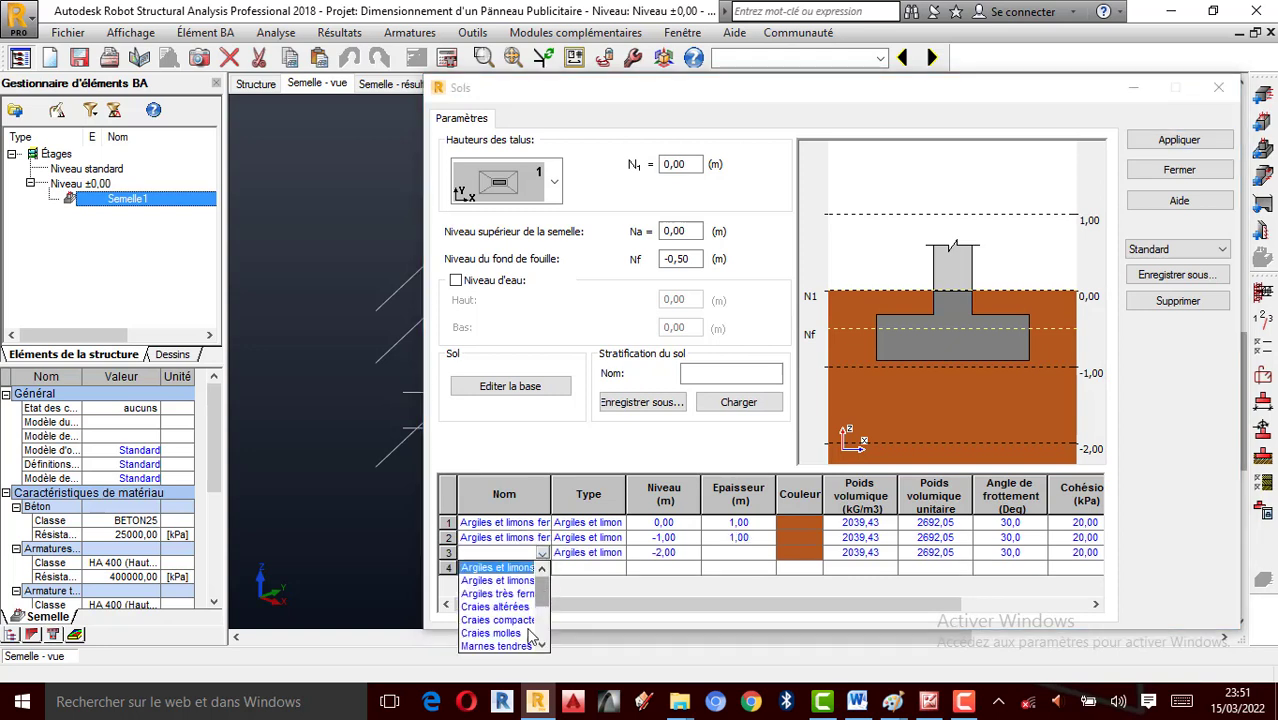
pyautogui.click(533, 580)
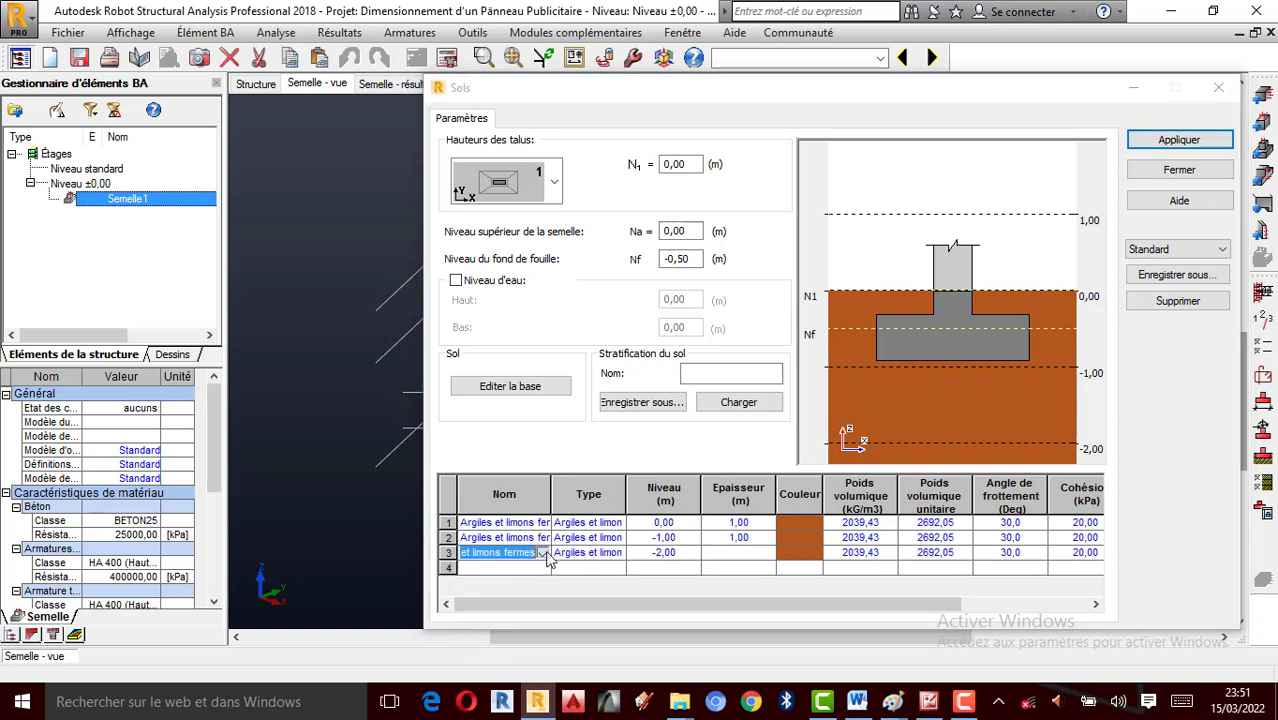
pyautogui.click(543, 554)
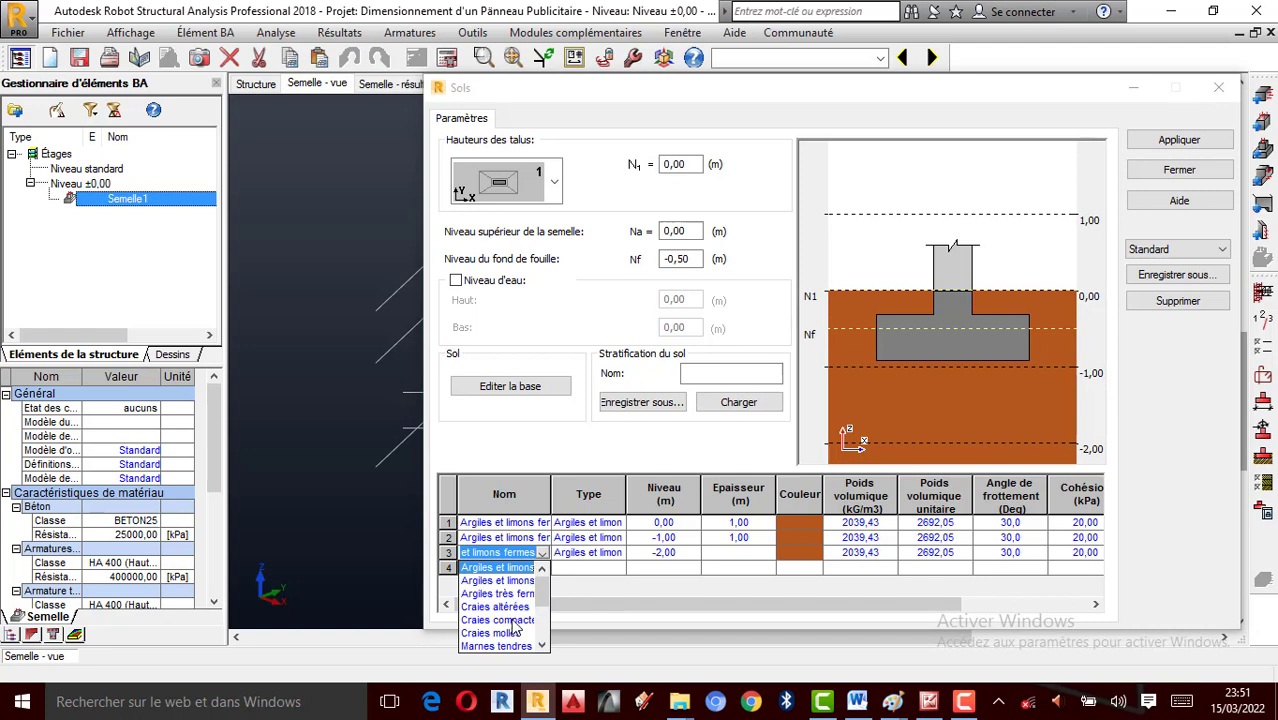
pyautogui.click(590, 600)
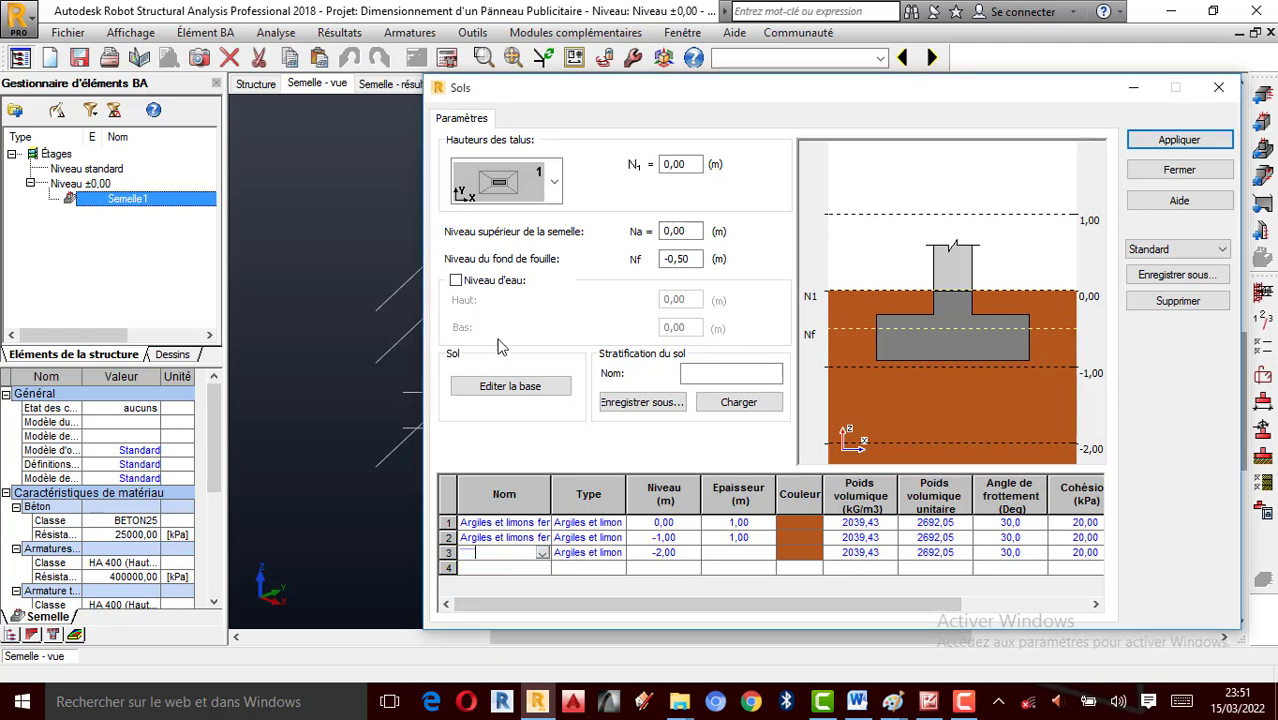
pyautogui.press('Delete')
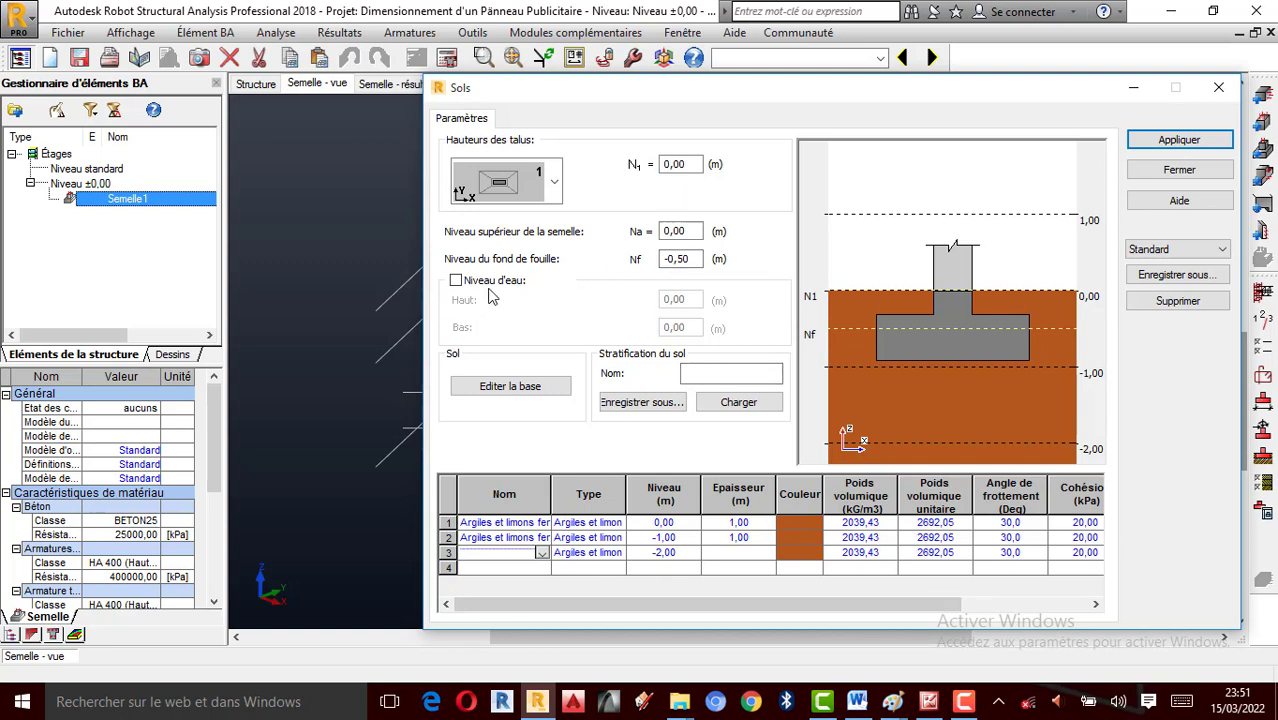
pyautogui.click(1184, 143)
pyautogui.click(1218, 91)
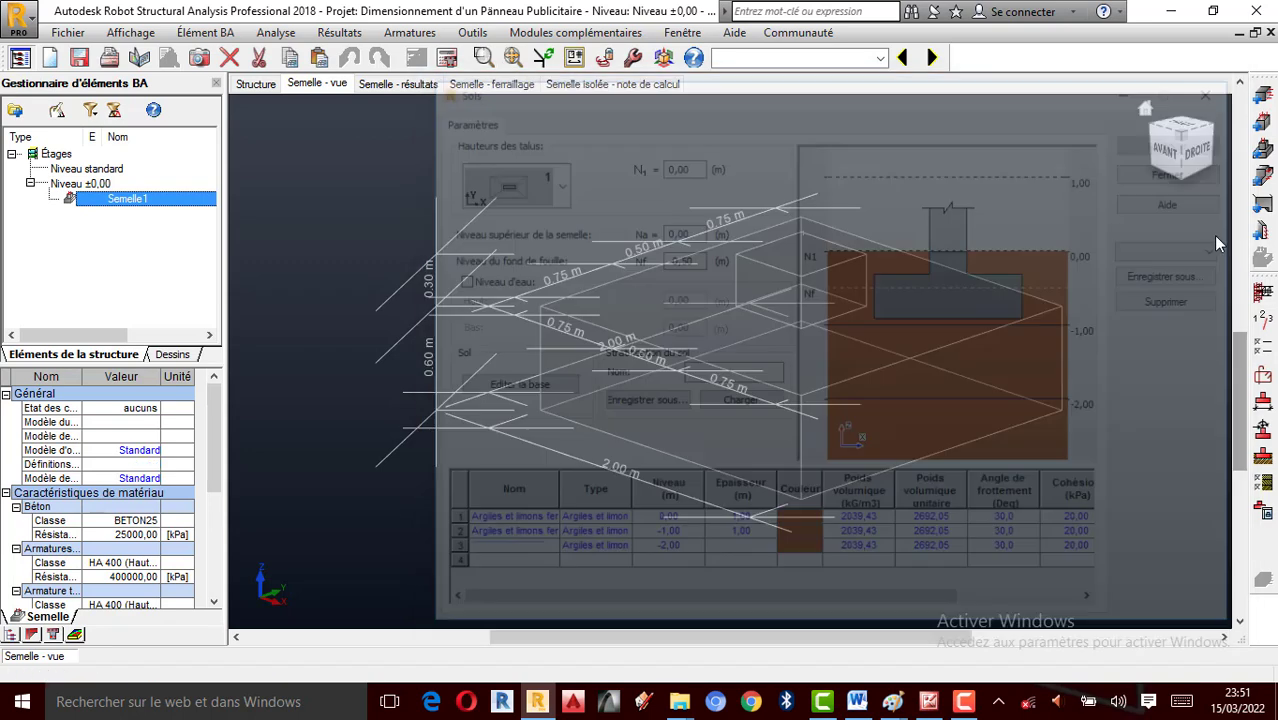
# Set the stress calculation method in the geotechnical options to Laboratoire and confirm
pyautogui.click(1264, 482)
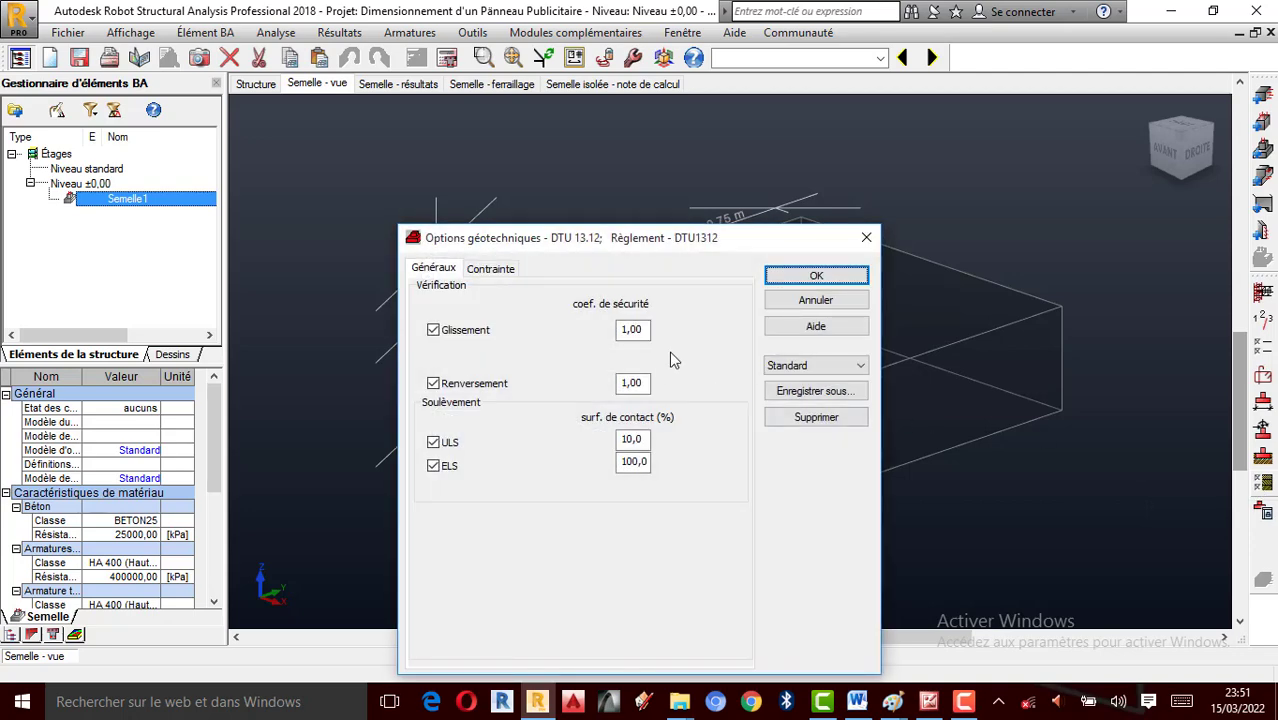
pyautogui.click(492, 269)
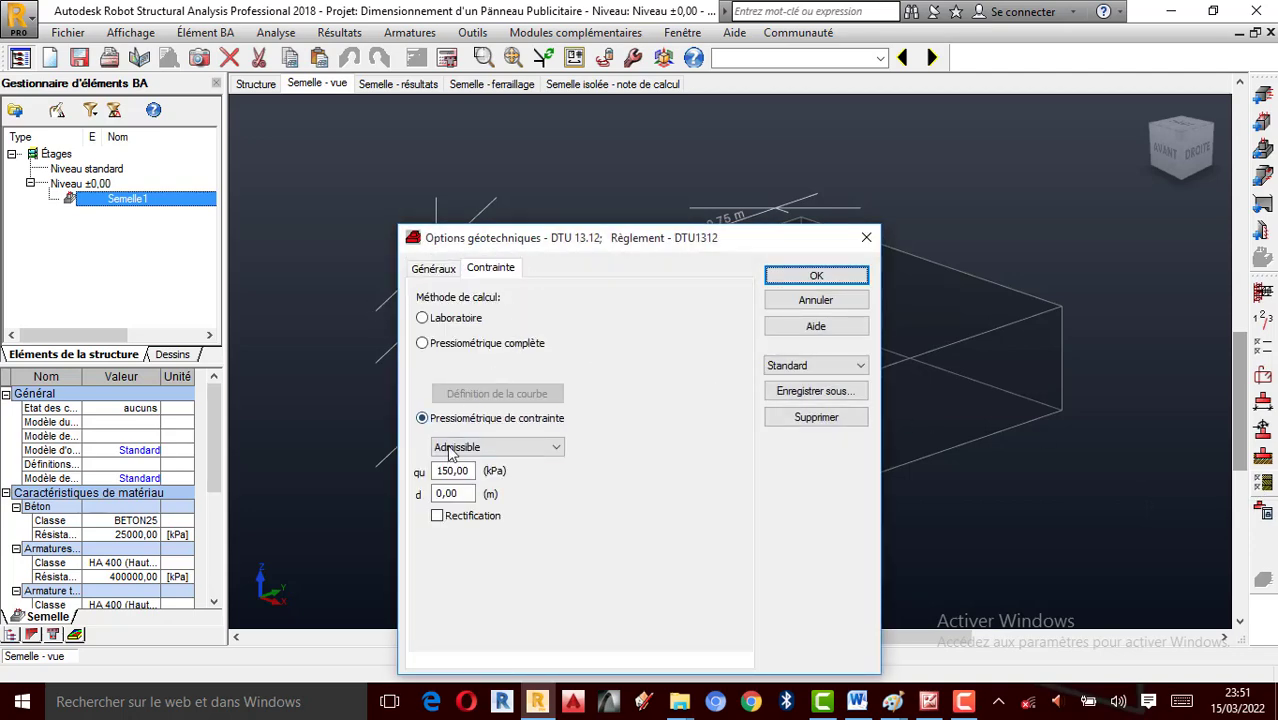
pyautogui.click(427, 320)
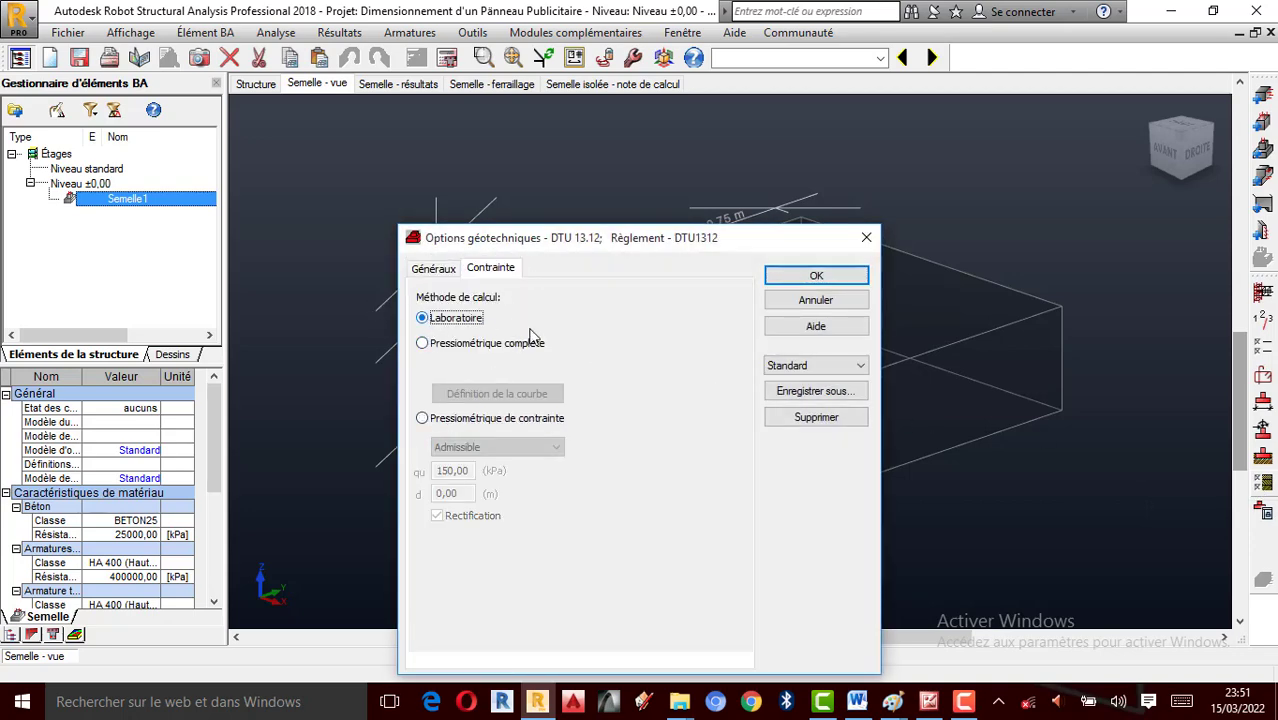
pyautogui.click(822, 277)
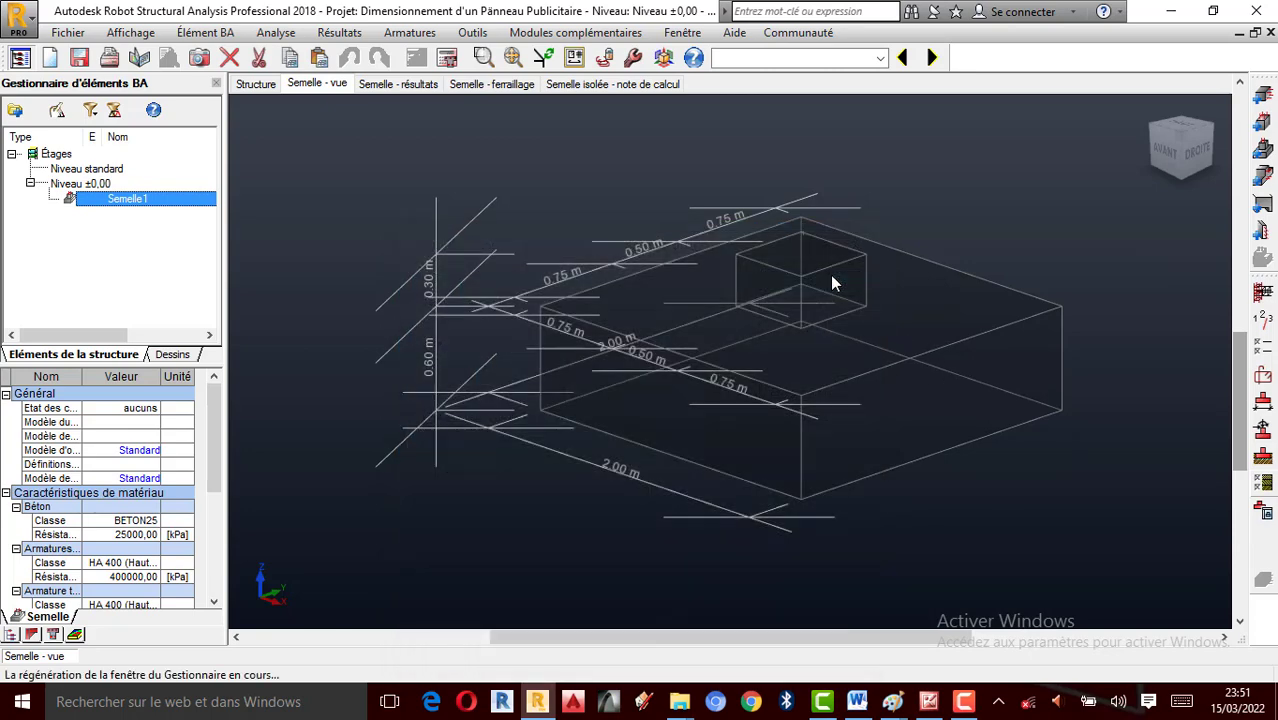
# In the drawing parameters, include bar number and diameter, length, spacing and longitudinal bars in section in the reinforcement description, and confirm
pyautogui.click(339, 32)
pyautogui.moveTo(417, 37)
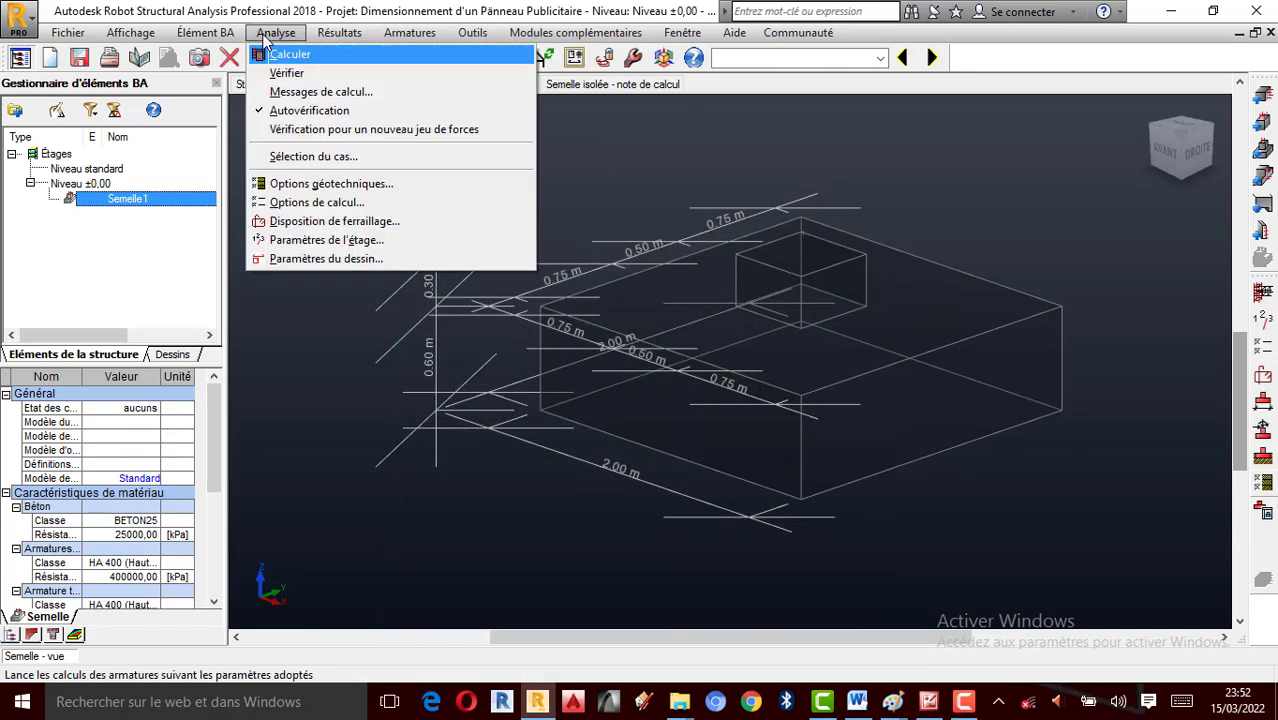
pyautogui.click(488, 266)
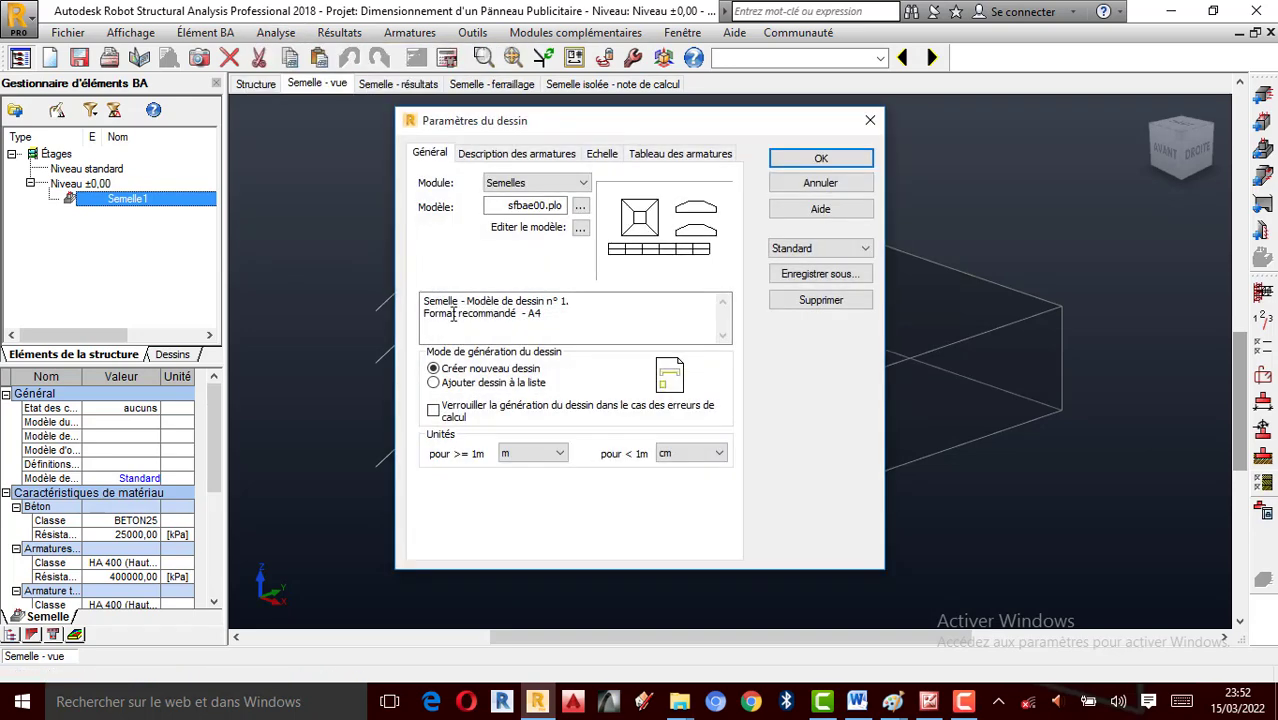
pyautogui.click(490, 153)
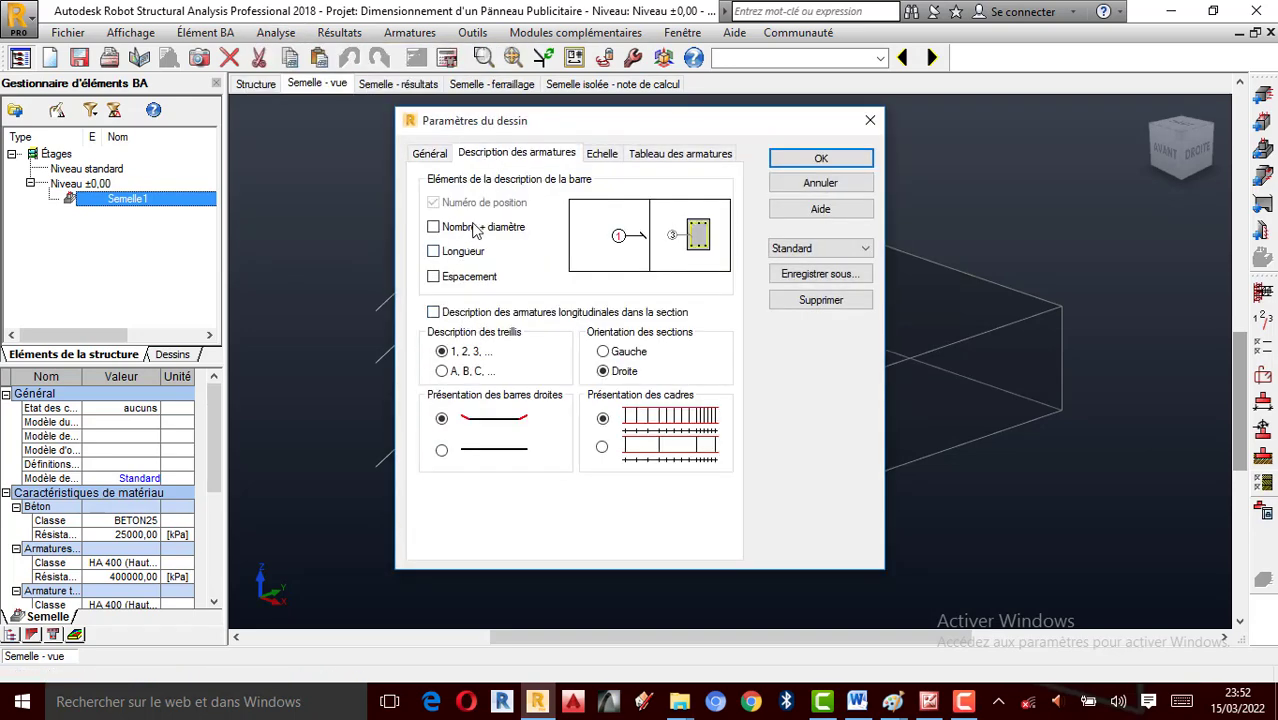
pyautogui.click(476, 228)
pyautogui.click(460, 252)
pyautogui.click(453, 282)
pyautogui.click(440, 314)
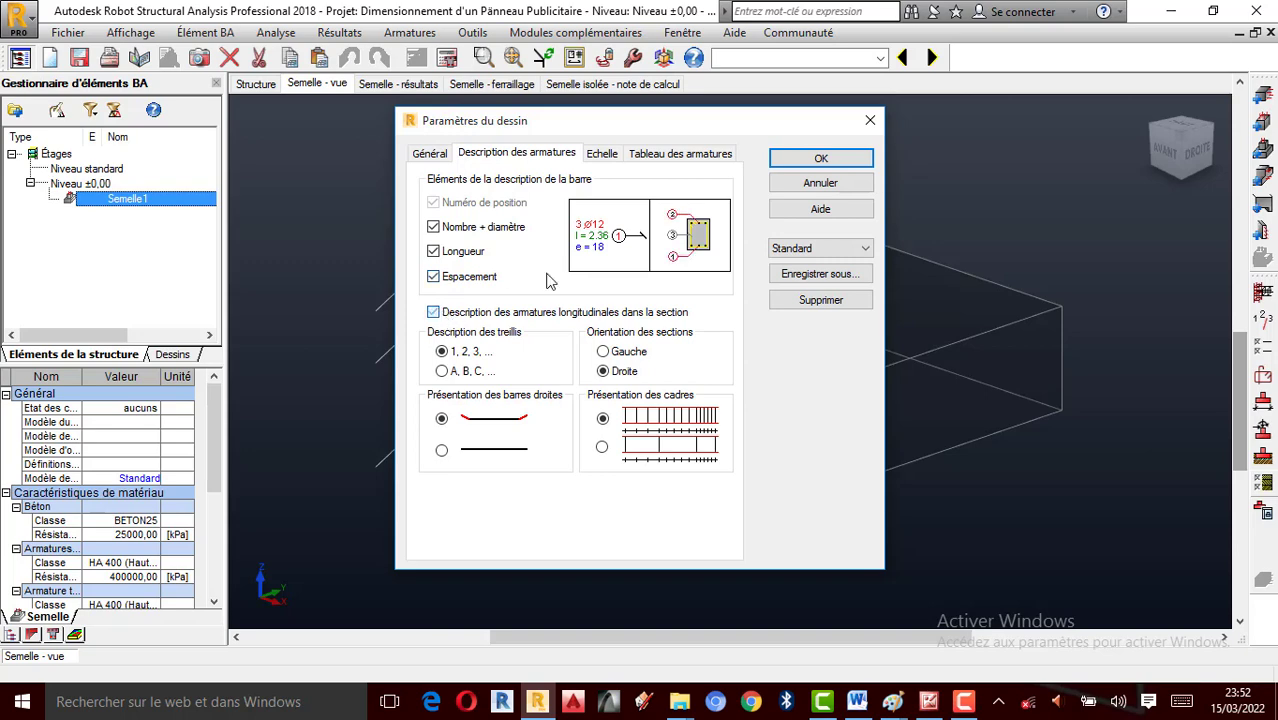
pyautogui.click(665, 155)
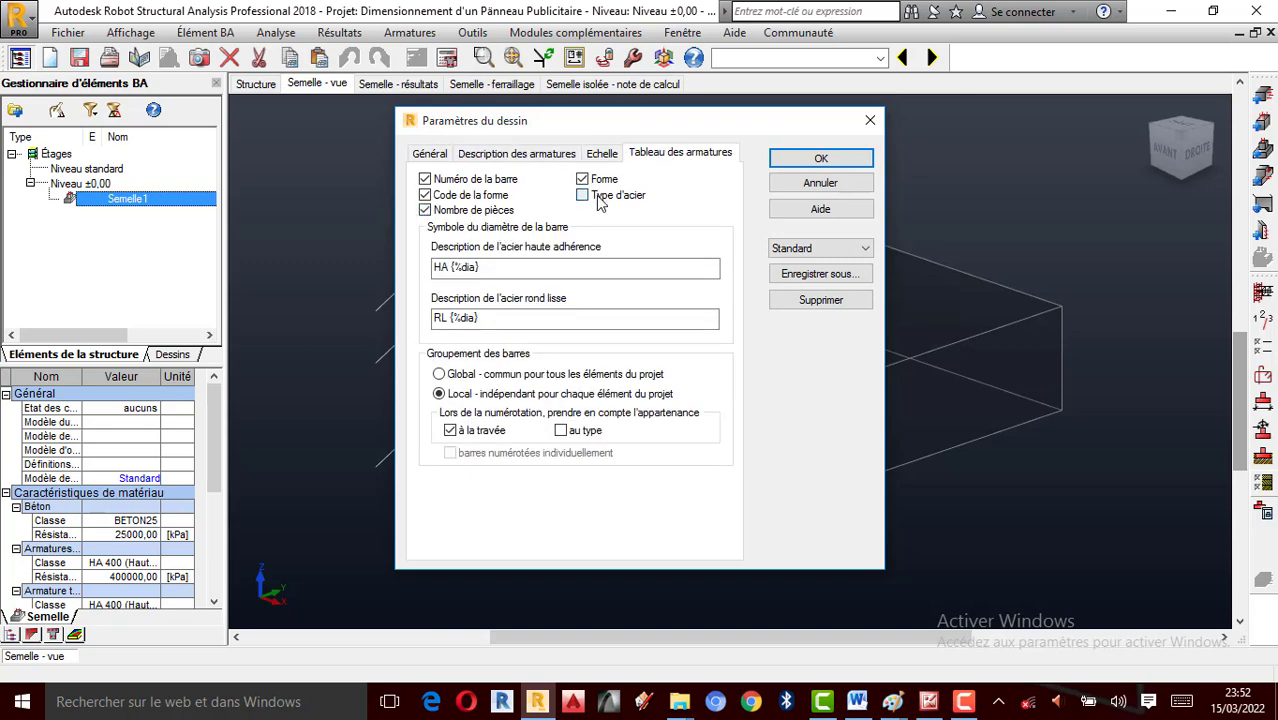
pyautogui.click(808, 164)
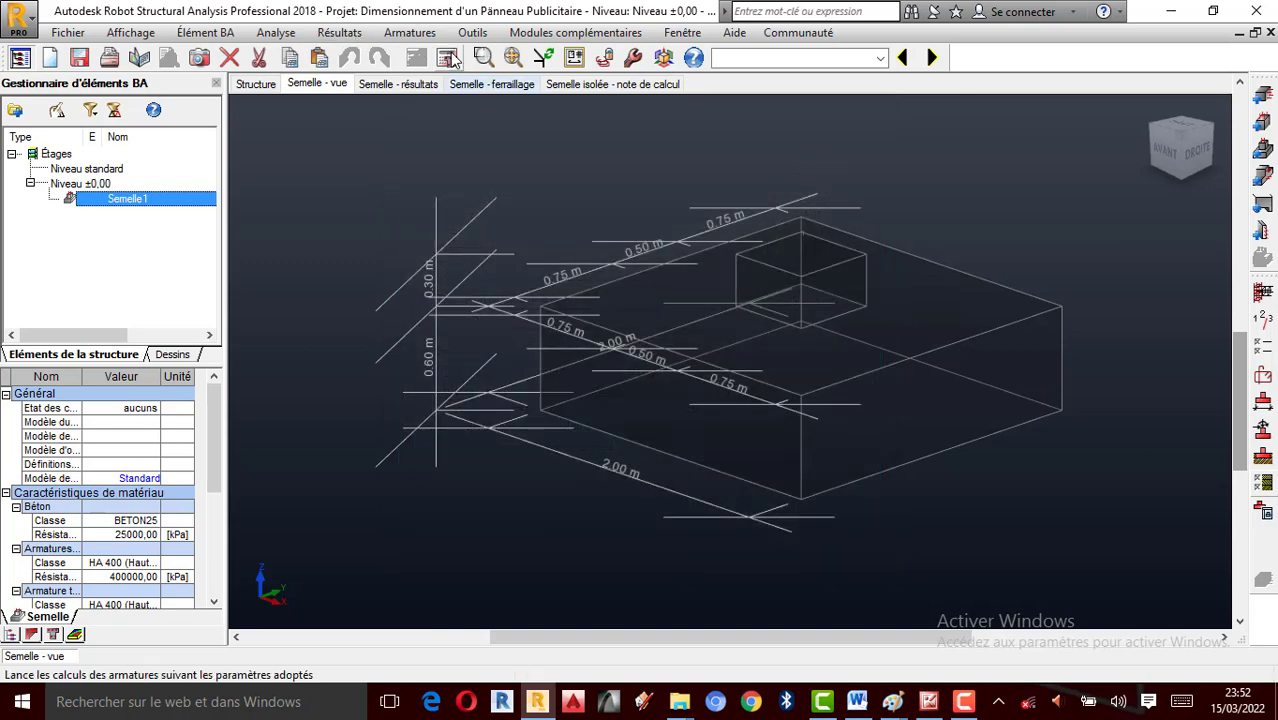
# Run the footing's reinforcement calculation, acknowledge the calculation errors, and examine the generated execution drawing's plan, sections and bar table
pyautogui.click(448, 57)
pyautogui.click(522, 368)
pyautogui.click(700, 440)
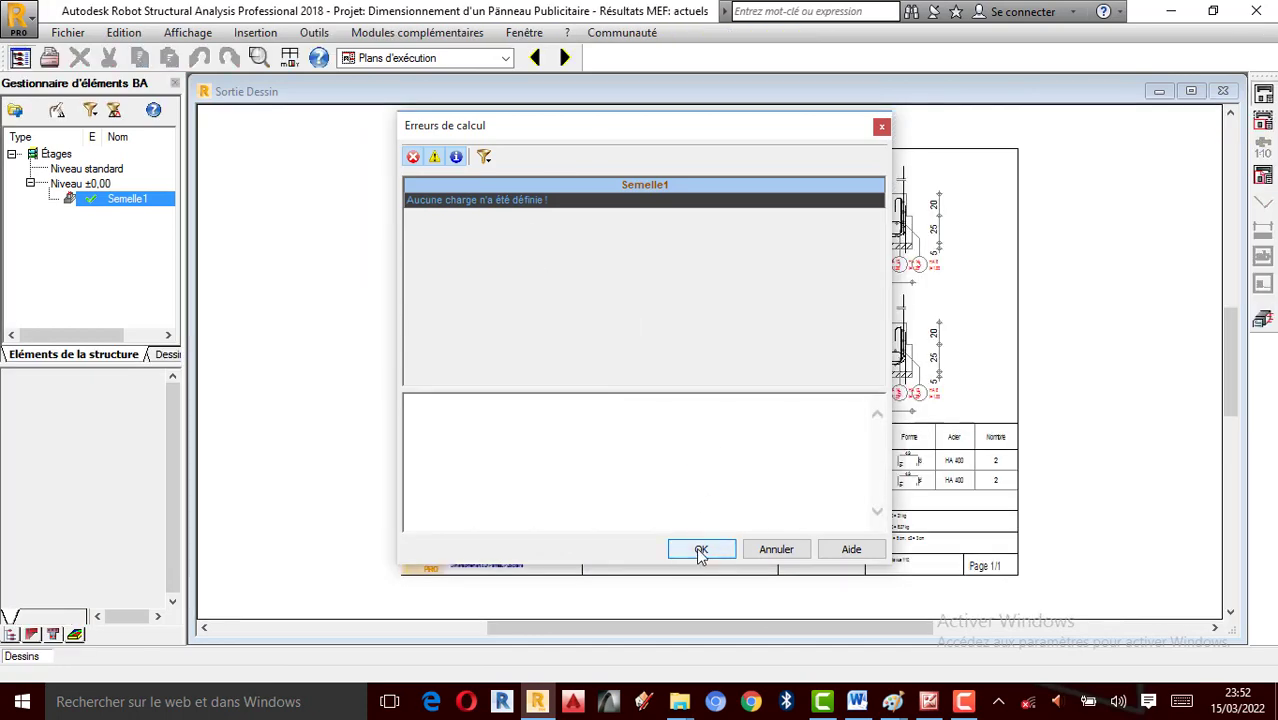
pyautogui.click(701, 549)
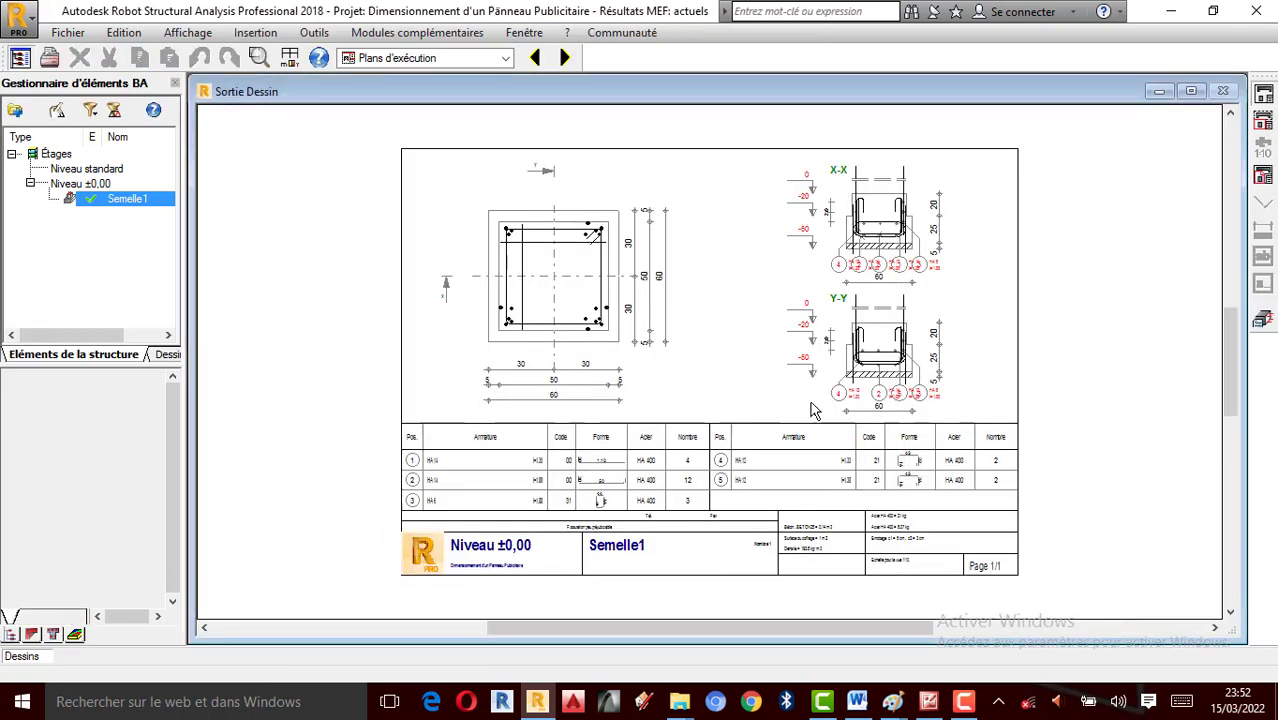
pyautogui.scroll(3, 812, 410)
pyautogui.scroll(-4, 642, 323)
pyautogui.scroll(3, 743, 386)
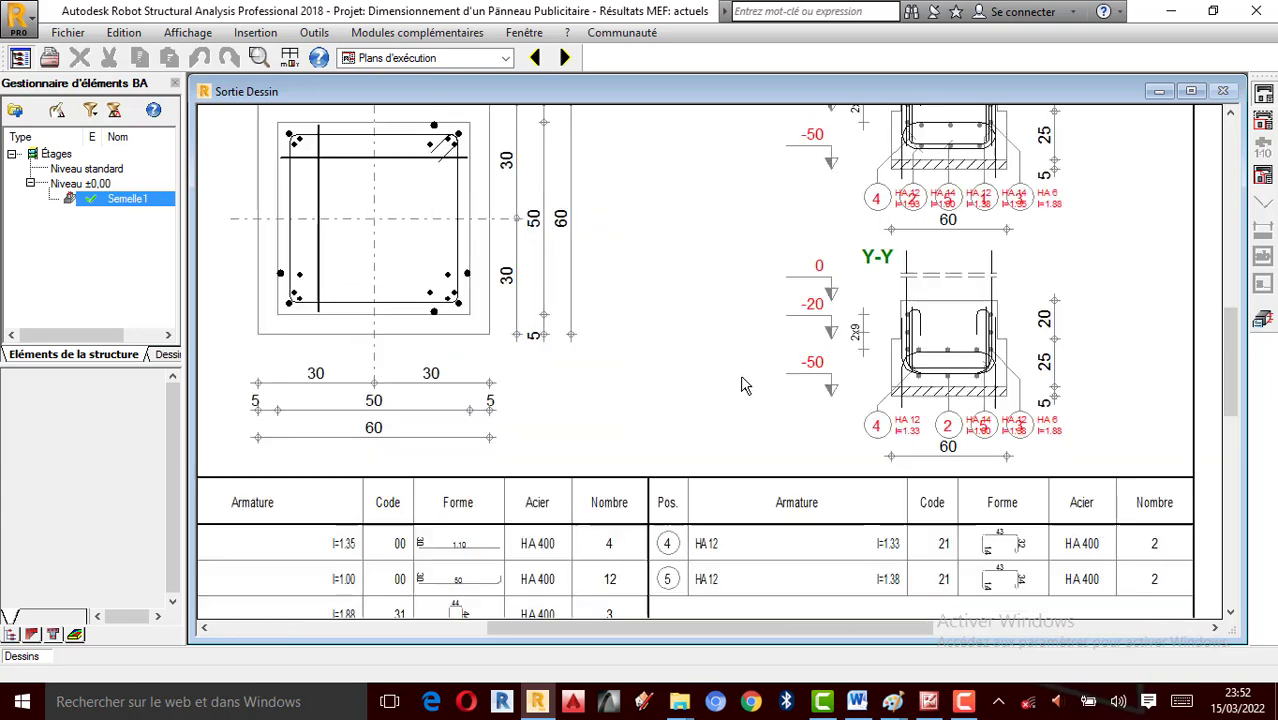
pyautogui.scroll(2, 743, 386)
pyautogui.scroll(-5, 722, 399)
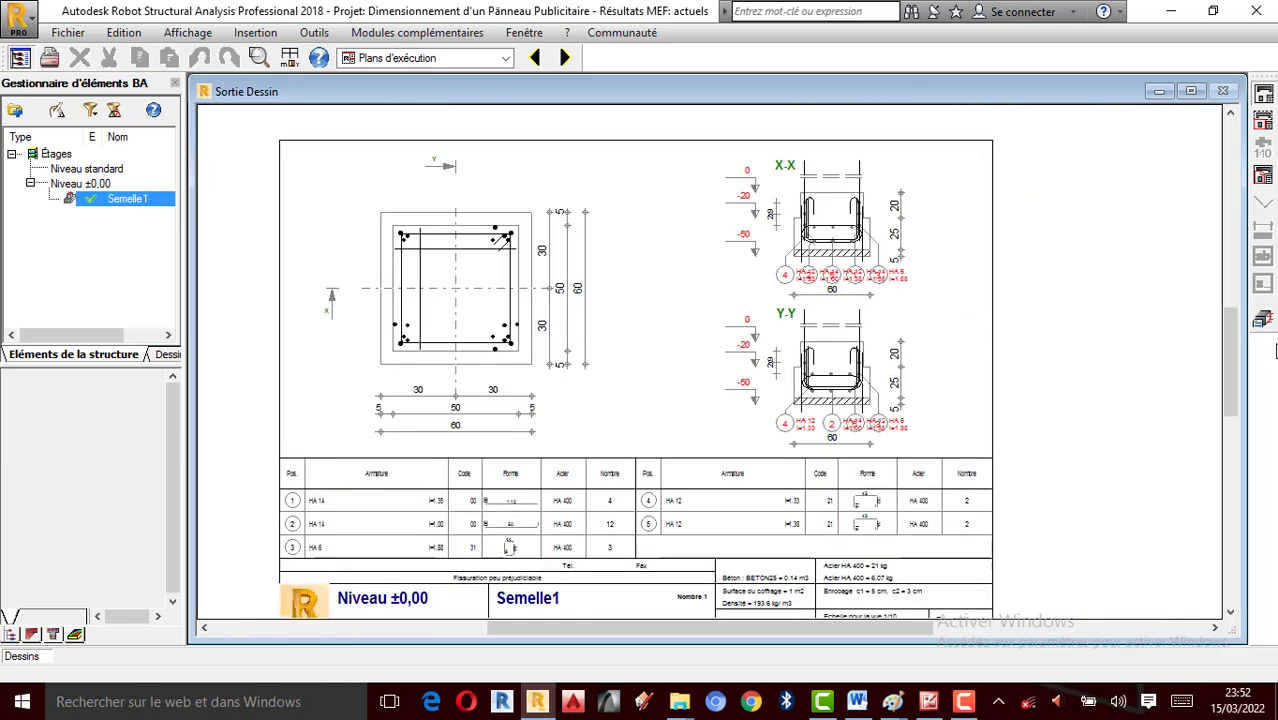
# Leave the execution drawing and return to the model view of the footing Semelle1
pyautogui.click(1262, 320)
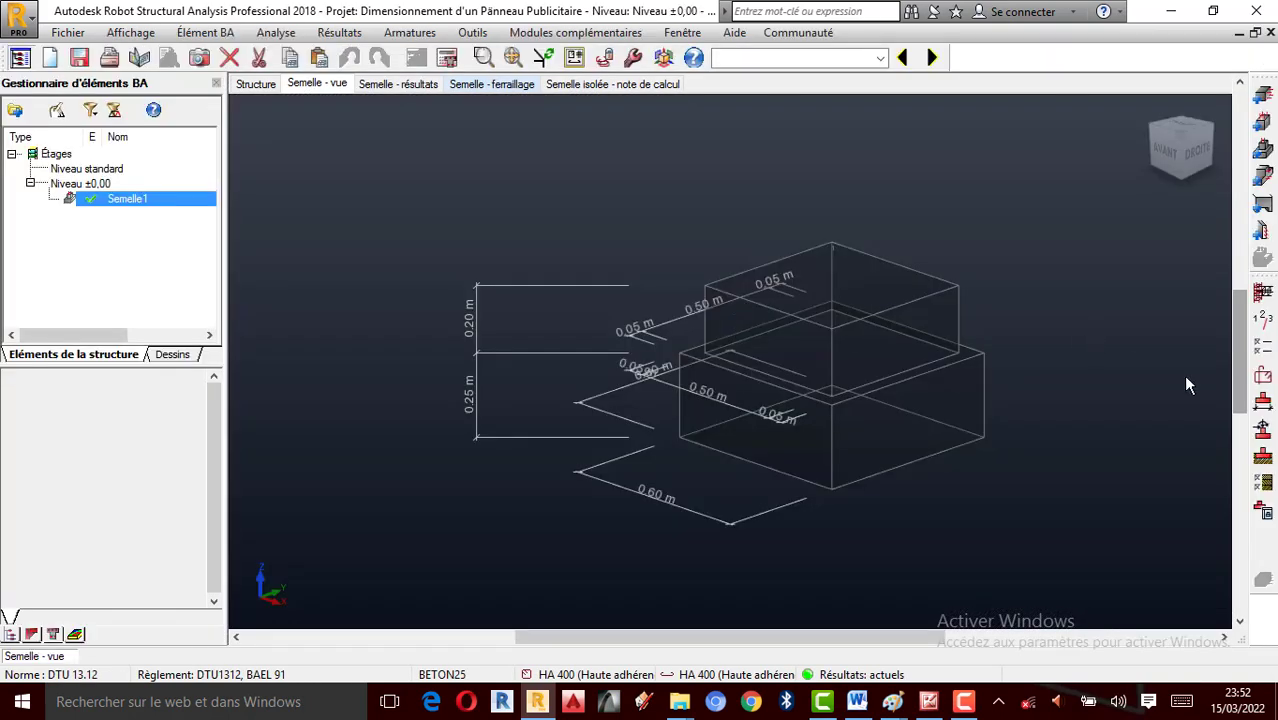
pyautogui.click(1263, 402)
pyautogui.click(276, 286)
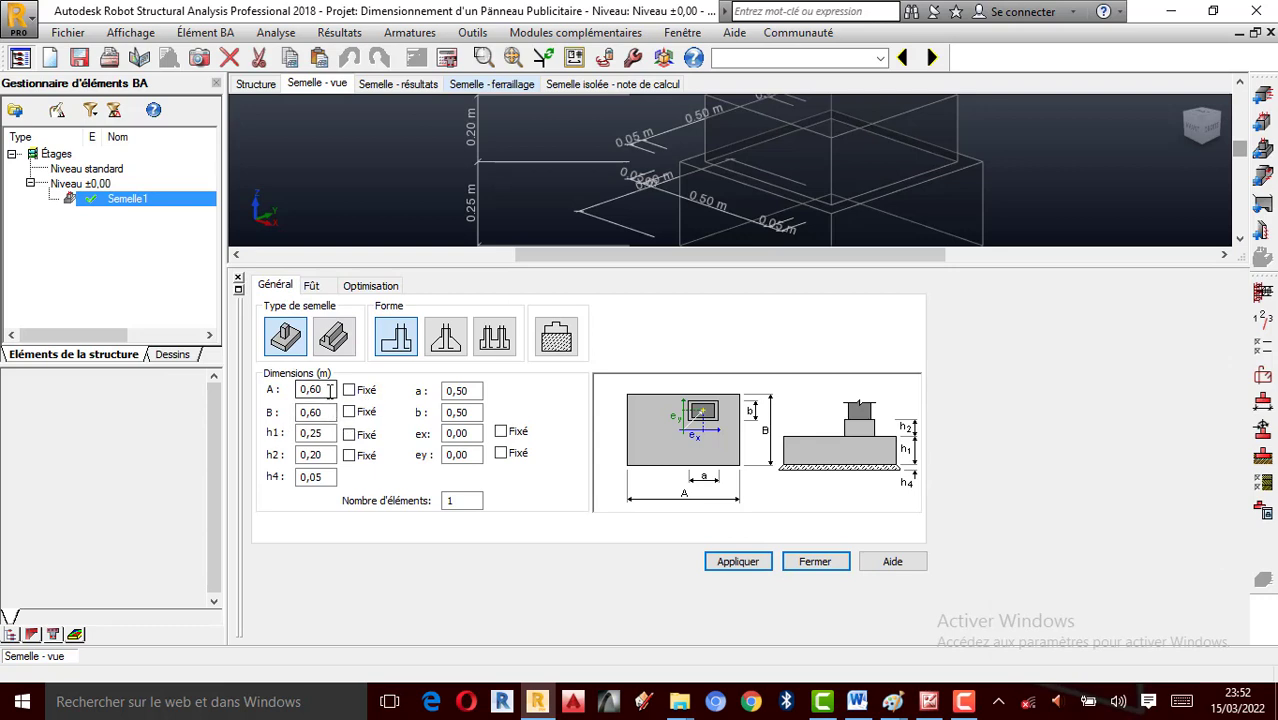
pyautogui.moveTo(329, 390); pyautogui.dragTo(307, 390)
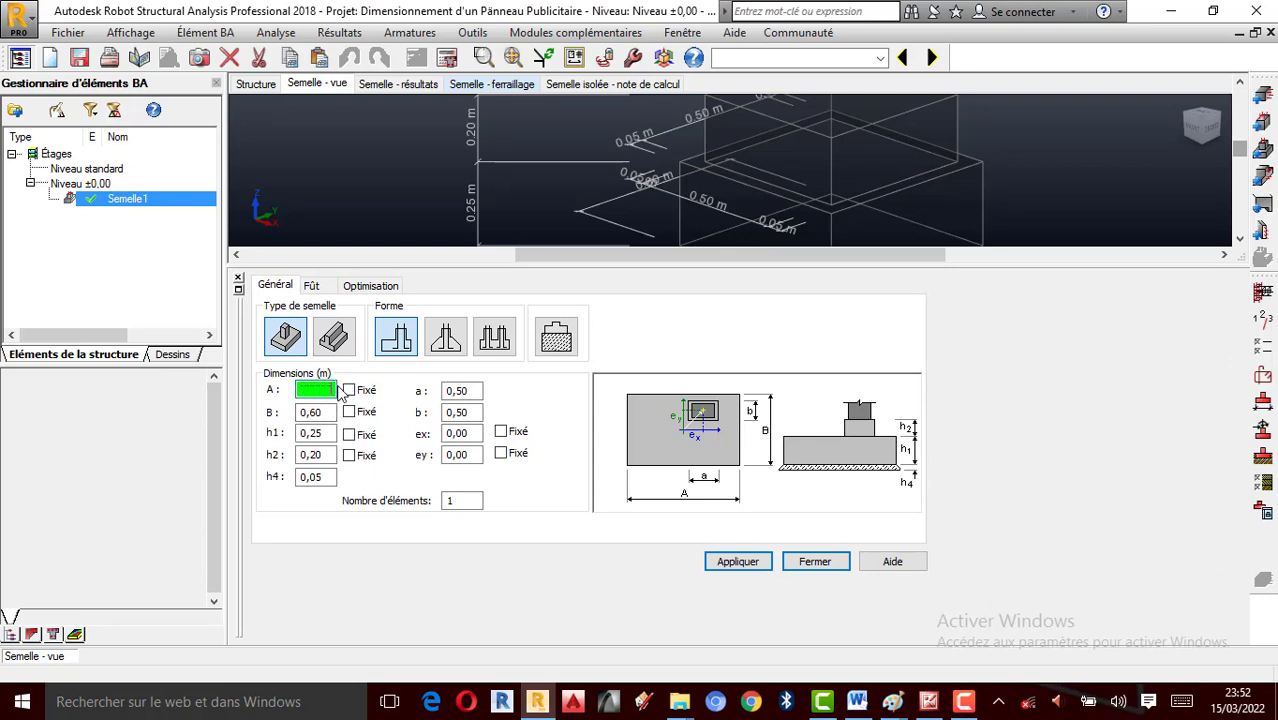
pyautogui.press('Escape')
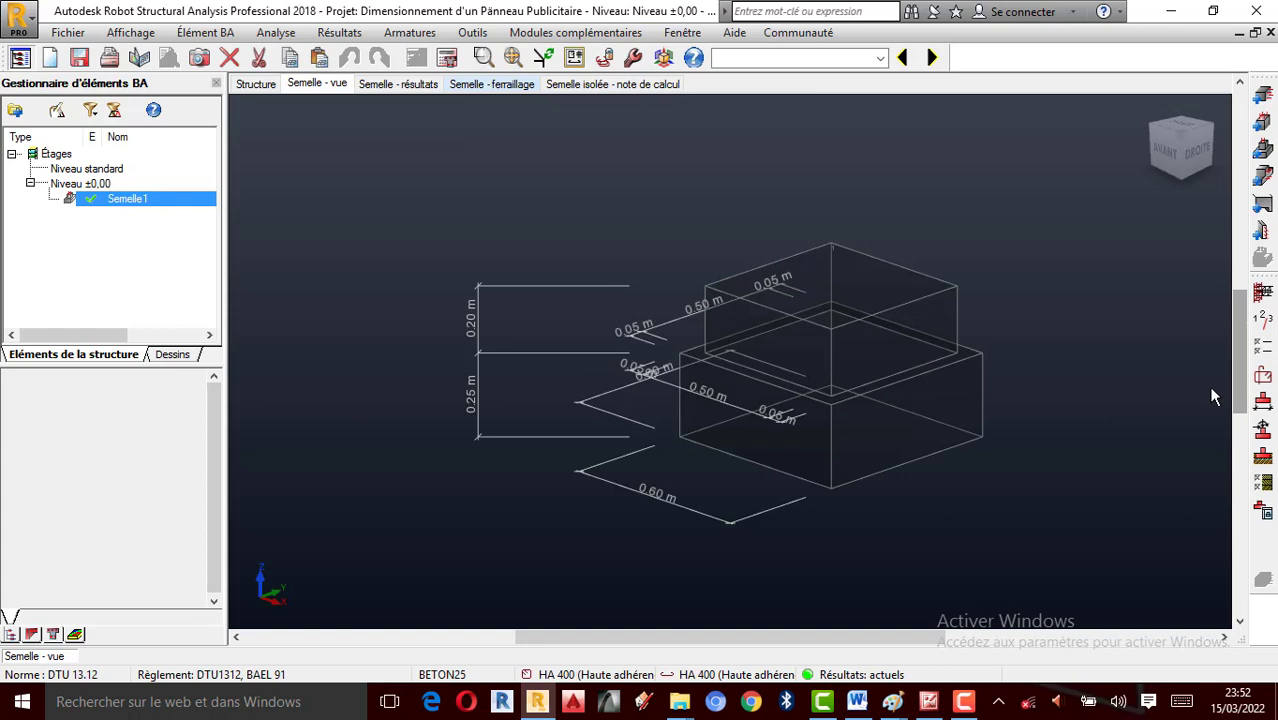
# Set the footing's plan dimensions A and B to 2 m in the geometry settings and mark both as fixed
pyautogui.click(1262, 402)
pyautogui.click(303, 390)
pyautogui.moveTo(303, 390); pyautogui.dragTo(430, 410)
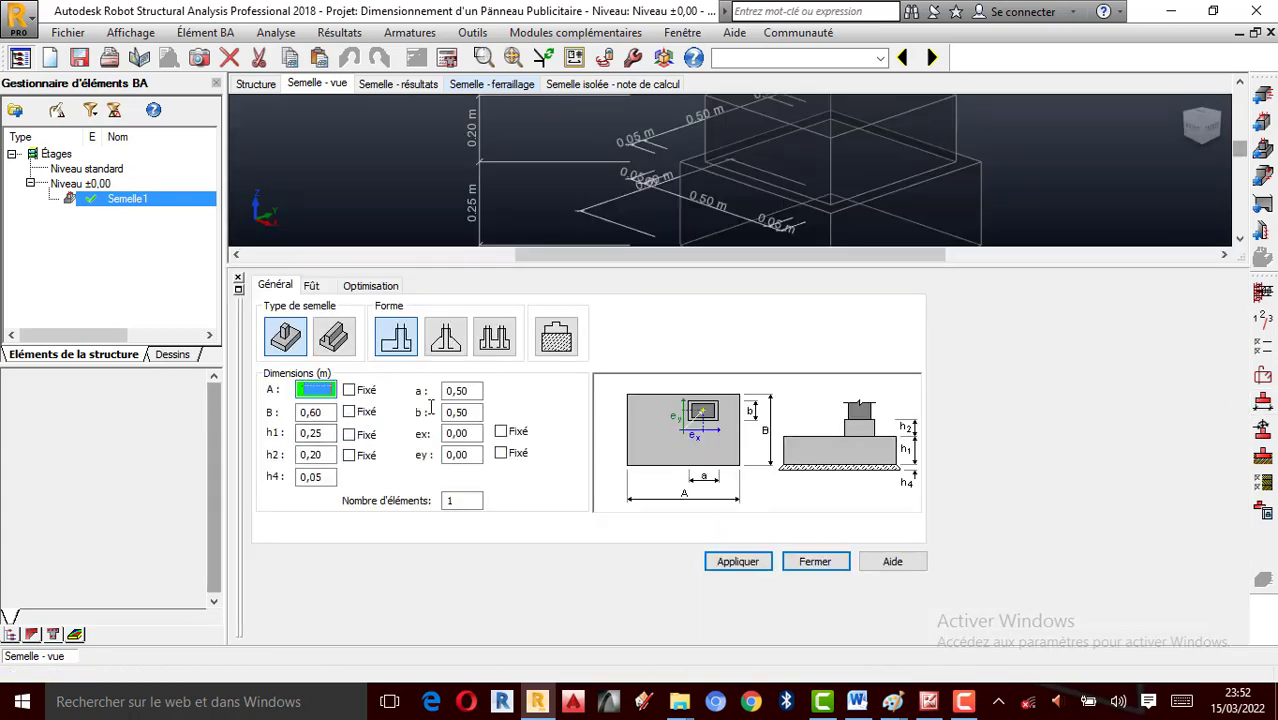
pyautogui.press('BackSpace')
pyautogui.write('200')
pyautogui.write('2')
pyautogui.click(329, 416)
pyautogui.write('2')
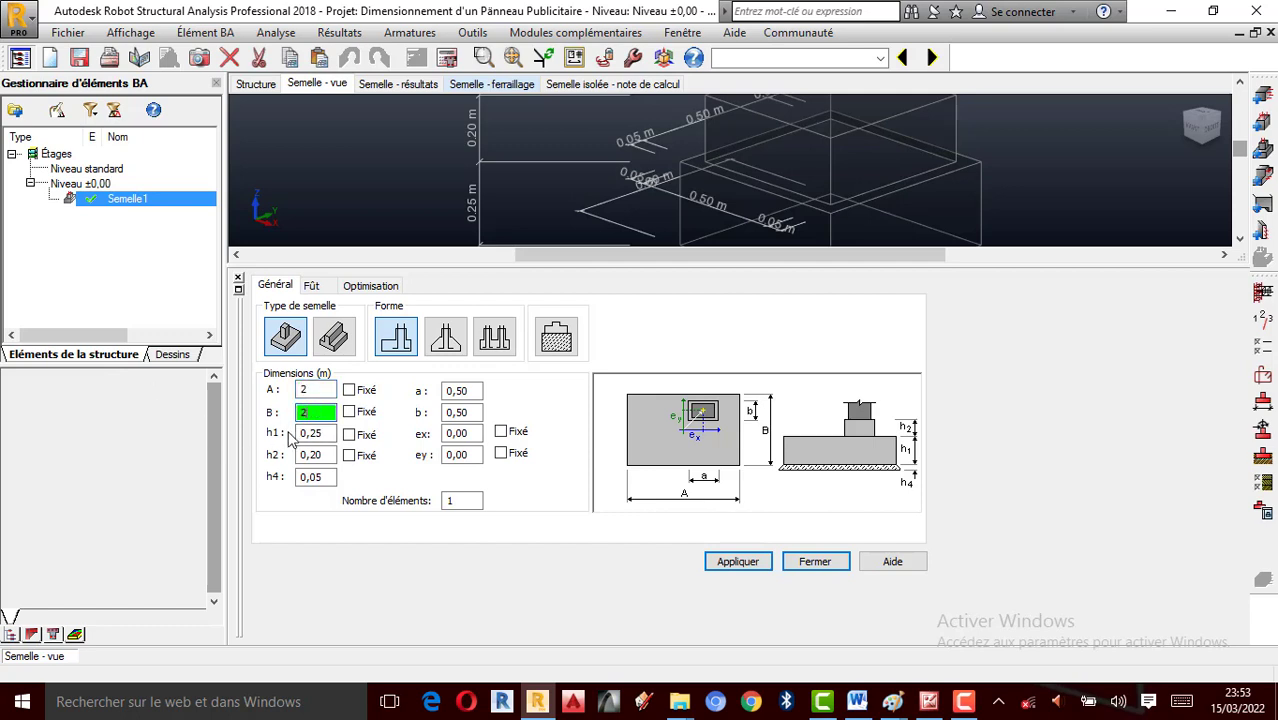
pyautogui.click(348, 390)
pyautogui.click(348, 413)
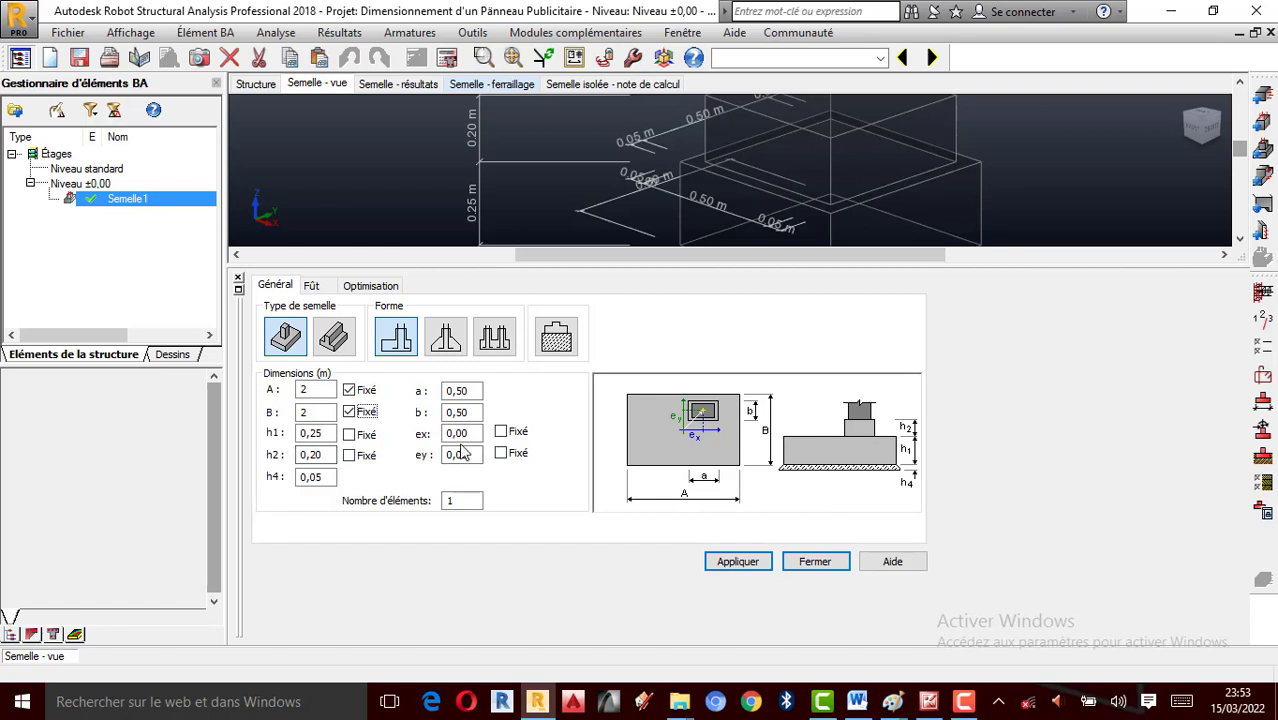
# Clear the footing's dimension a, try to apply the geometry, and dismiss the warning
pyautogui.doubleClick(473, 391)
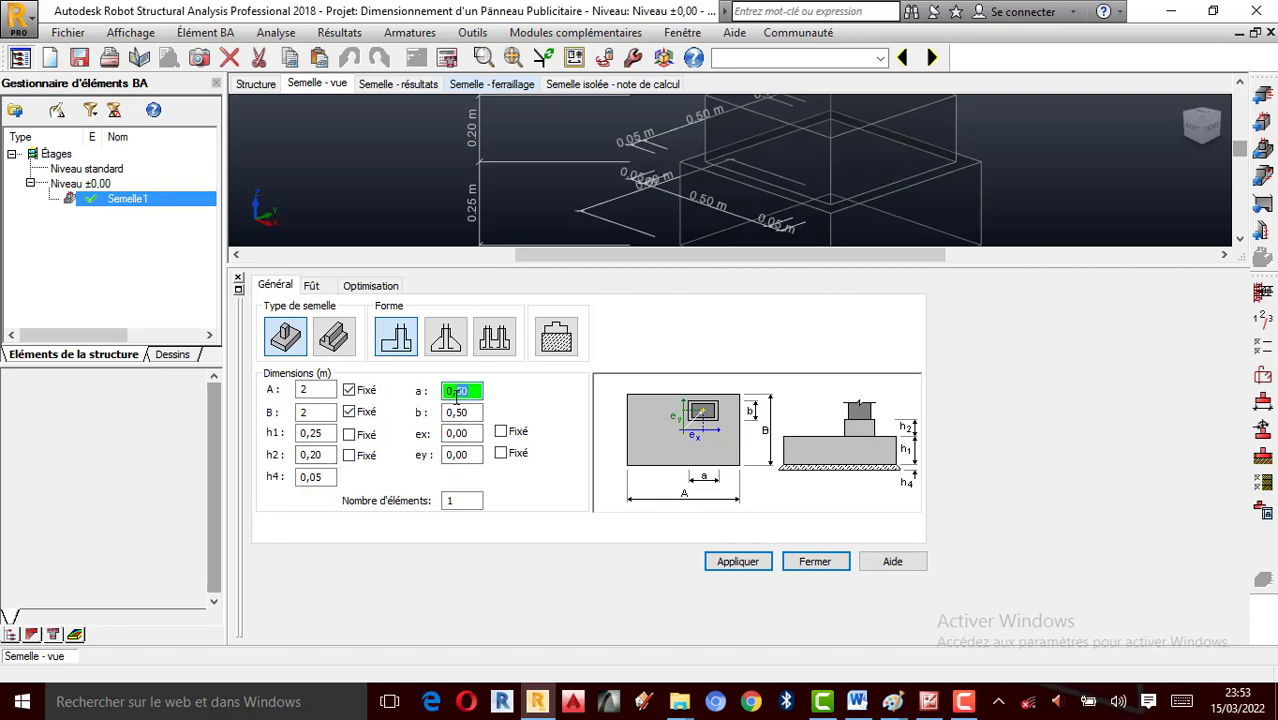
pyautogui.press('Delete')
pyautogui.click(736, 562)
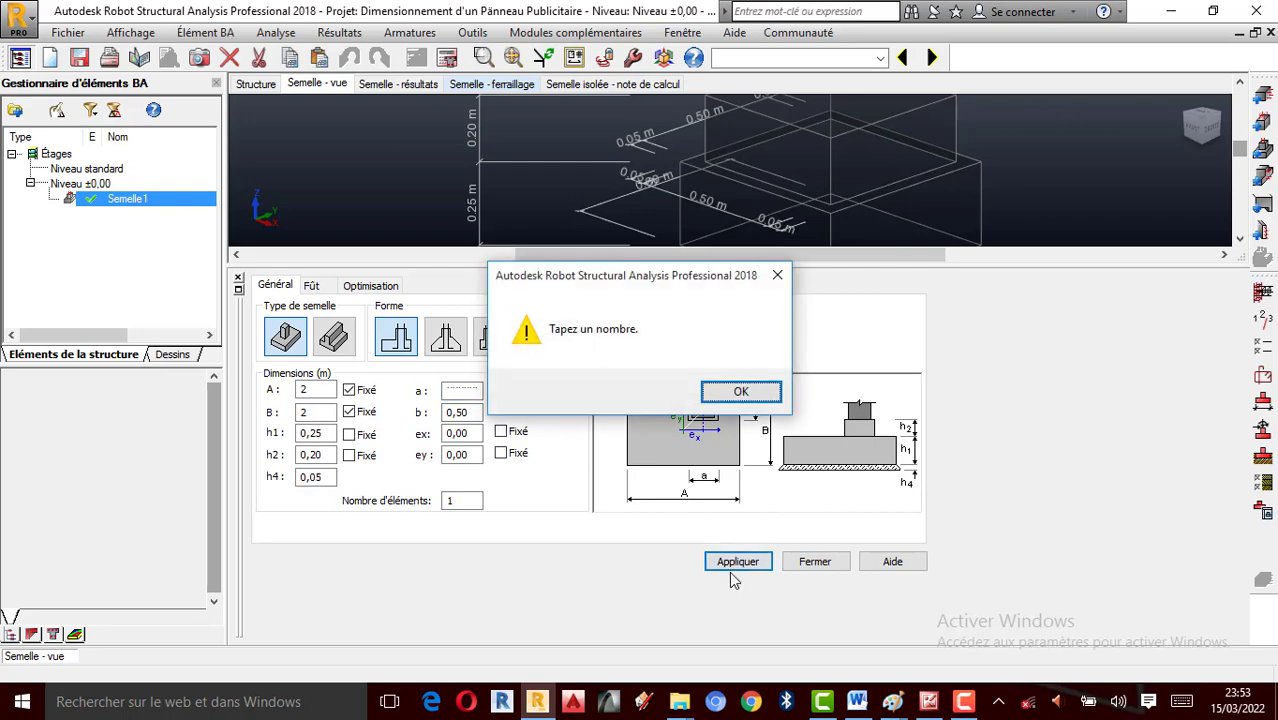
pyautogui.click(740, 391)
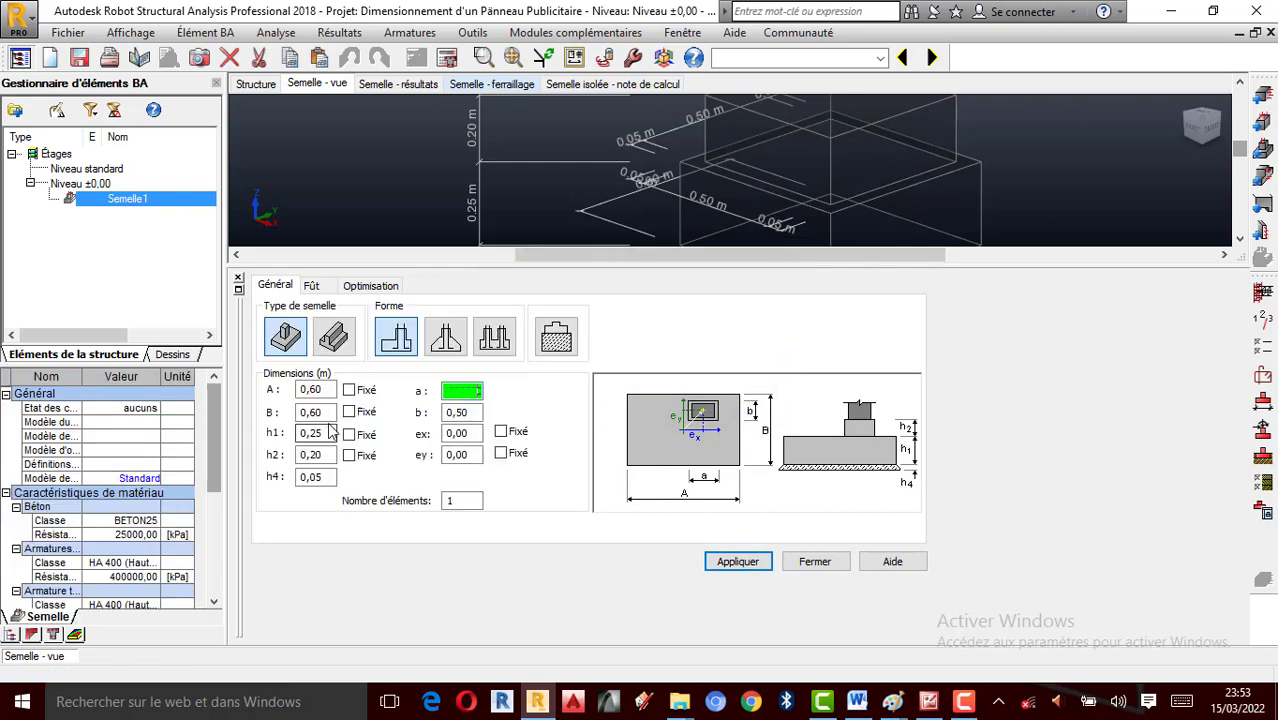
pyautogui.press('Return')
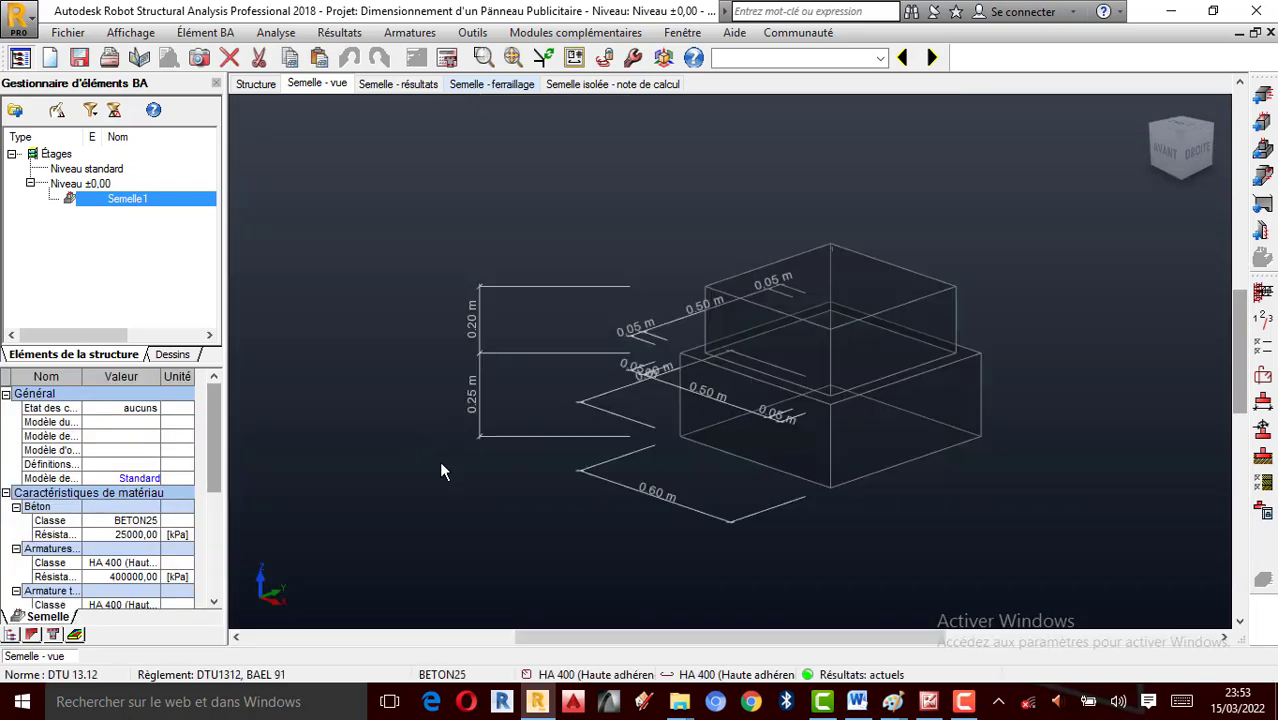
# Reopen the footing's geometry settings and try again to set dimension A to 2 m
pyautogui.click(1263, 400)
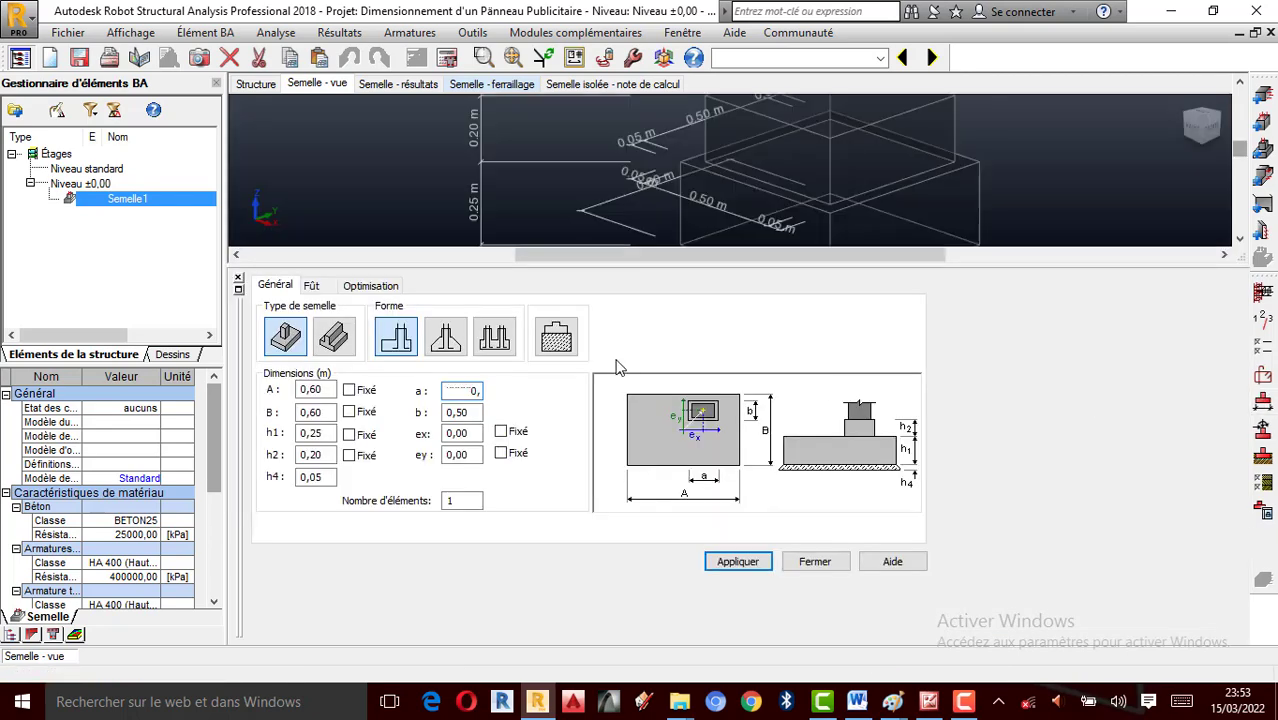
pyautogui.doubleClick(310, 390)
pyautogui.write('2')
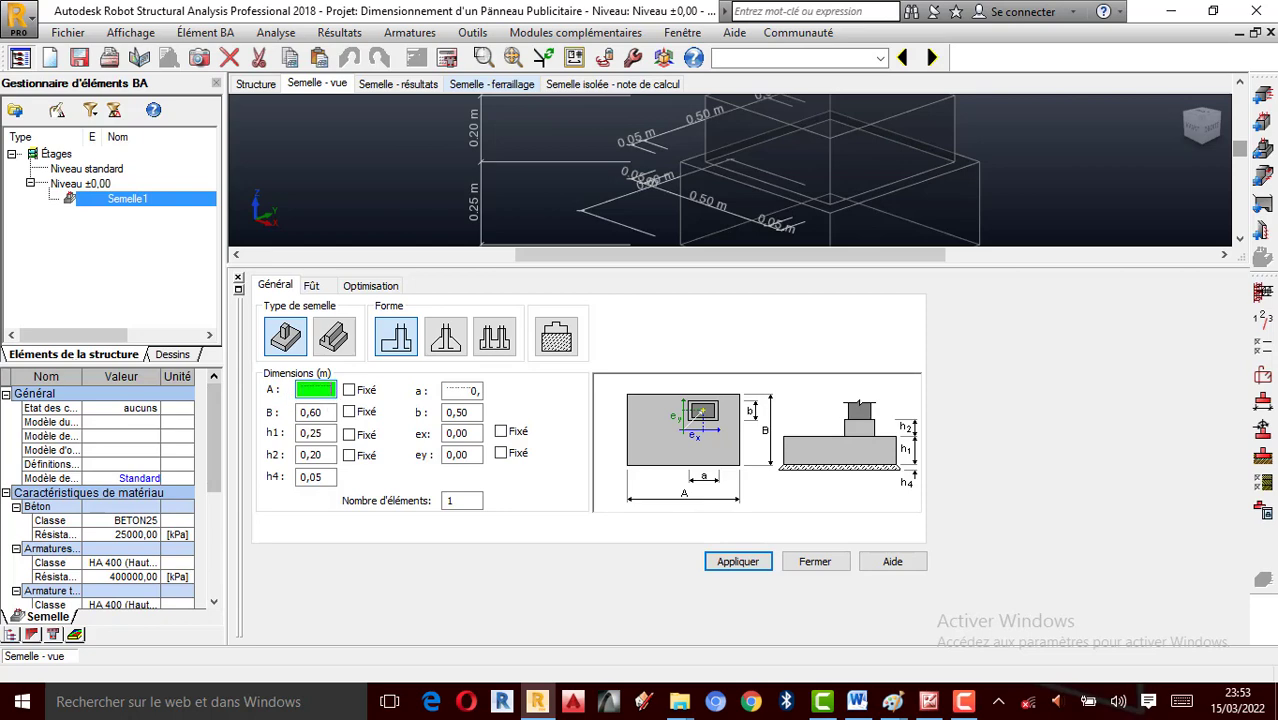
pyautogui.press('Escape')
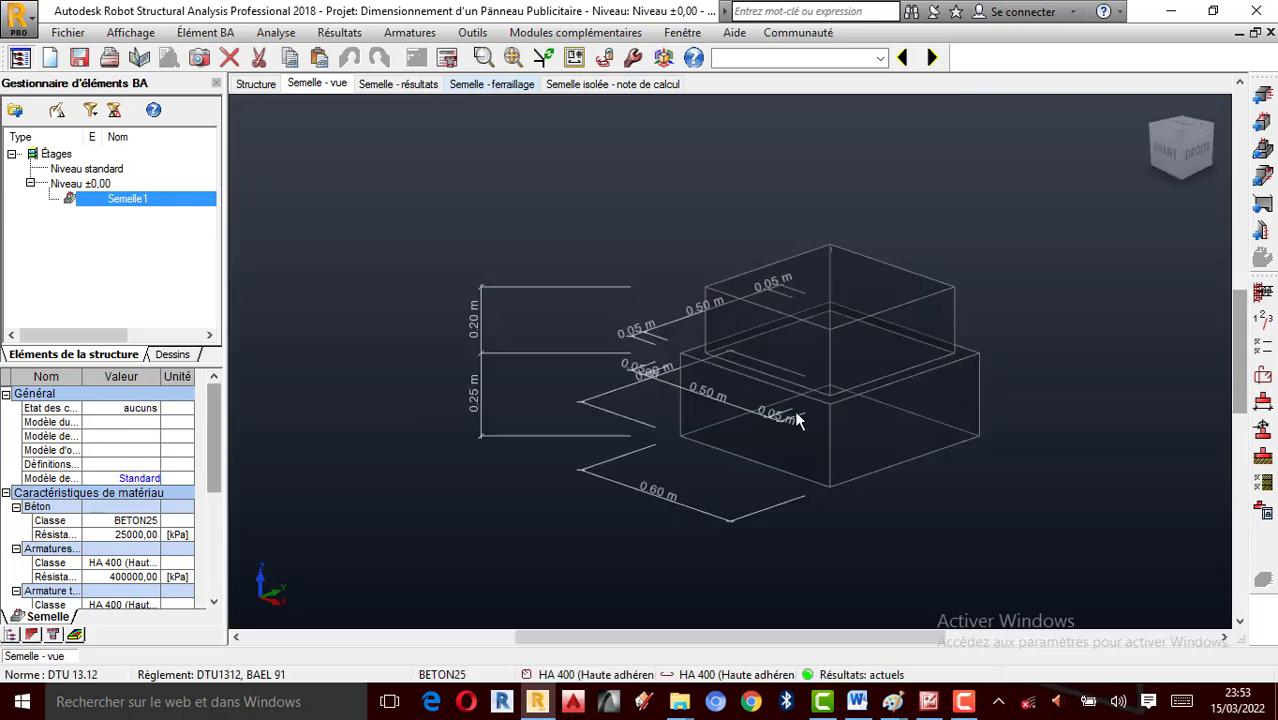
pyautogui.click(1262, 404)
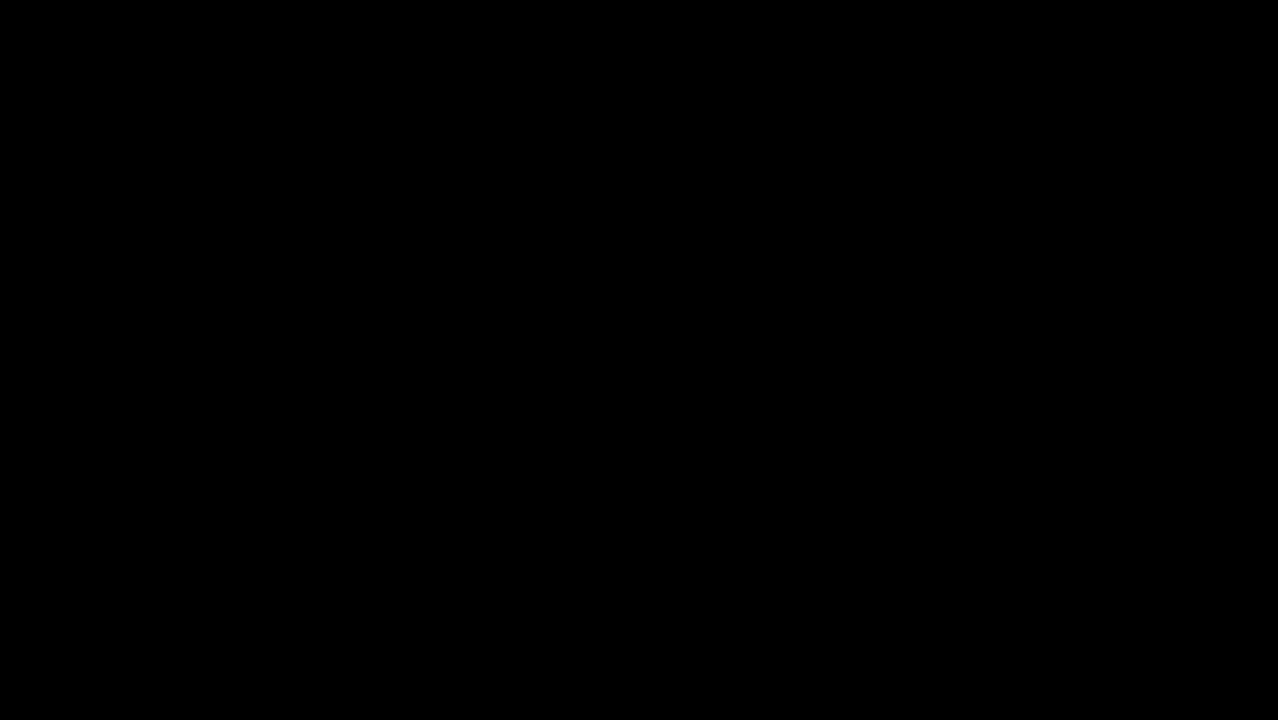